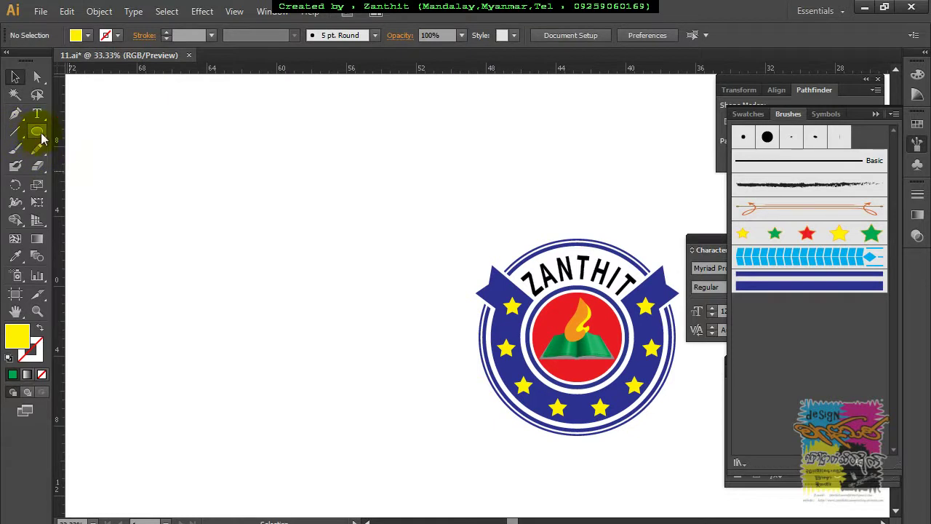
Draw a short horizontal line beside the emblem and give it a dark blue stroke
{"action": "mouse_move", "coordinate": [187, 174]}
{"action": "left_mouse_down"}
{"action": "mouse_move", "coordinate": [257, 238]}
{"action": "mouse_move", "coordinate": [223, 236]}
{"action": "mouse_move", "coordinate": [248, 238]}
{"action": "left_mouse_up"}
{"action": "key", "text": "ctrl+z"}
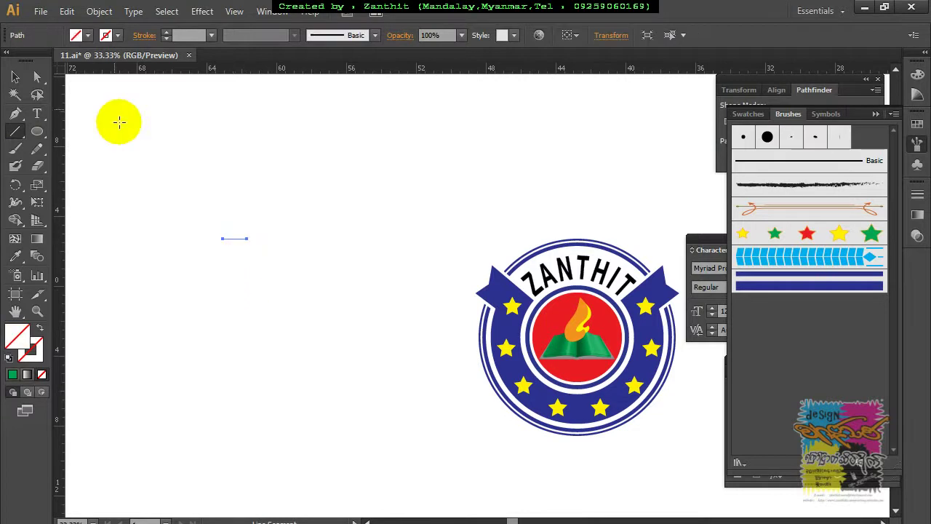
{"action": "left_click", "coordinate": [107, 37]}
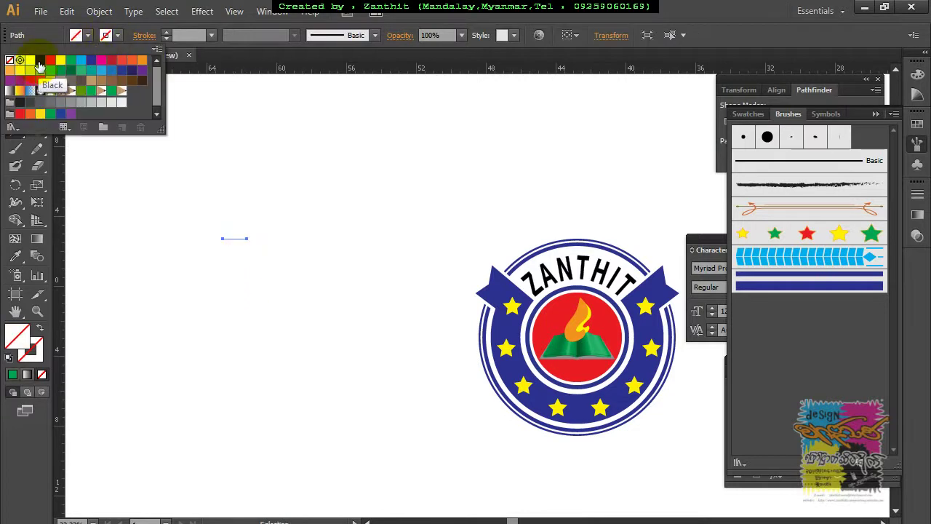
{"action": "left_click", "coordinate": [91, 61]}
{"action": "left_click", "coordinate": [374, 25]}
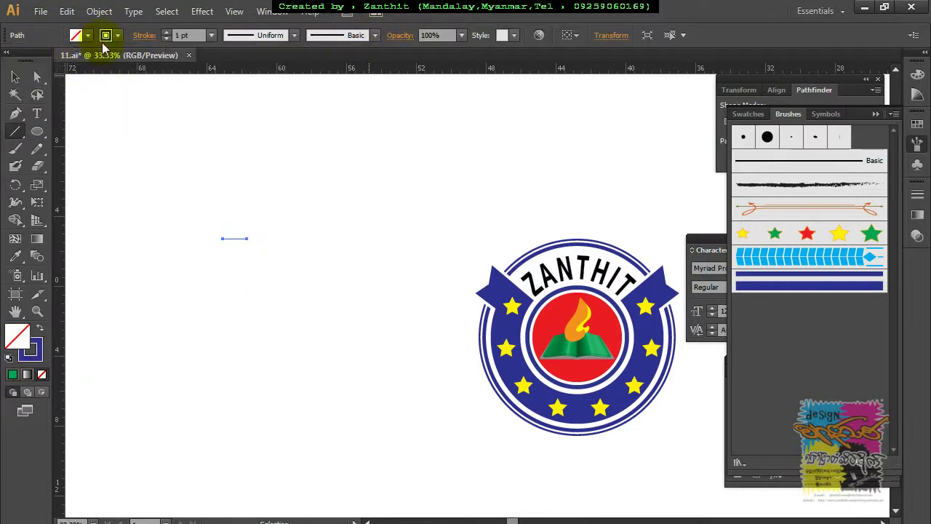
Set the short blue line's stroke weight to 9 pt and move the line closer to the emblem
{"action": "left_click", "coordinate": [15, 77]}
{"action": "left_click", "coordinate": [167, 32]}
{"action": "left_click", "coordinate": [167, 32]}
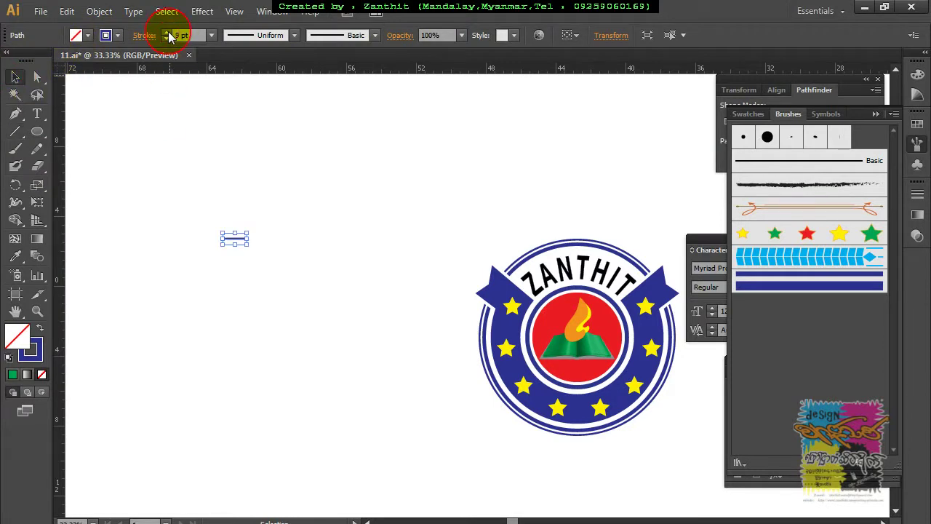
{"action": "left_click", "coordinate": [168, 33]}
{"action": "left_click_drag", "start_coordinate": [240, 242], "coordinate": [377, 286]}
{"action": "key", "text": "z"}
{"action": "left_click_drag", "start_coordinate": [334, 249], "coordinate": [380, 325]}
{"action": "key", "text": "v"}
{"action": "left_click", "coordinate": [393, 298]}
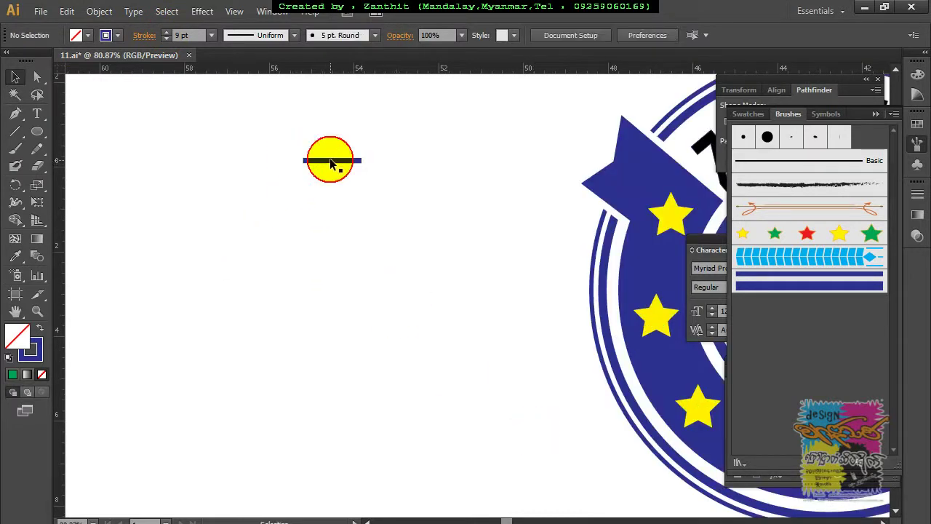
Duplicate the blue line just below the original and increase the copy's stroke weight
{"action": "left_click", "coordinate": [329, 165]}
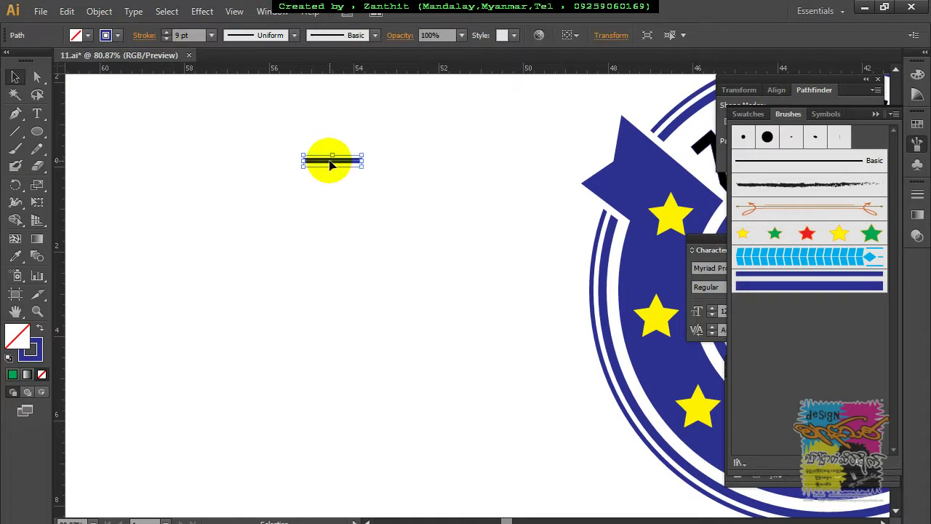
{"action": "left_click_drag", "start_coordinate": [329, 173], "coordinate": [330, 175]}
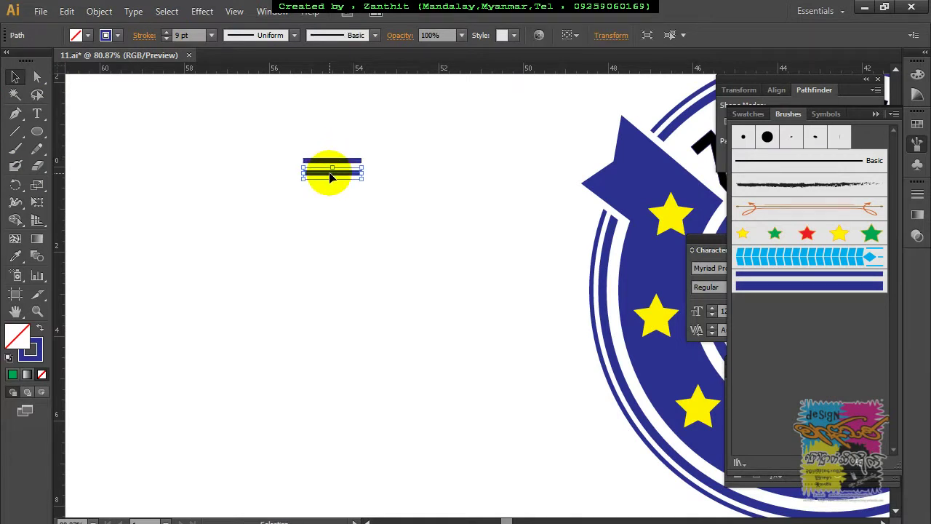
{"action": "left_click", "coordinate": [165, 32]}
{"action": "left_click", "coordinate": [166, 32]}
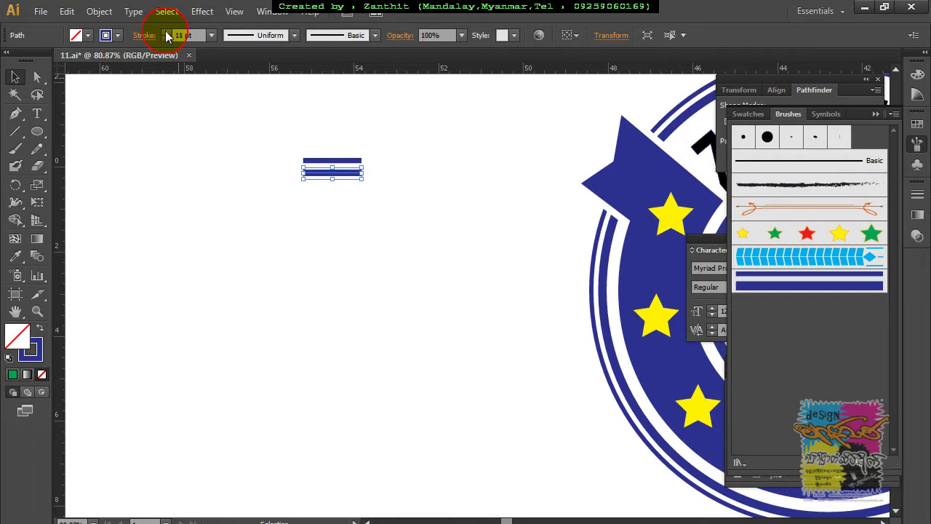
{"action": "left_click", "coordinate": [293, 204]}
Expand both blue lines into filled shapes using the default Expand options
{"action": "left_click_drag", "start_coordinate": [254, 131], "coordinate": [379, 234]}
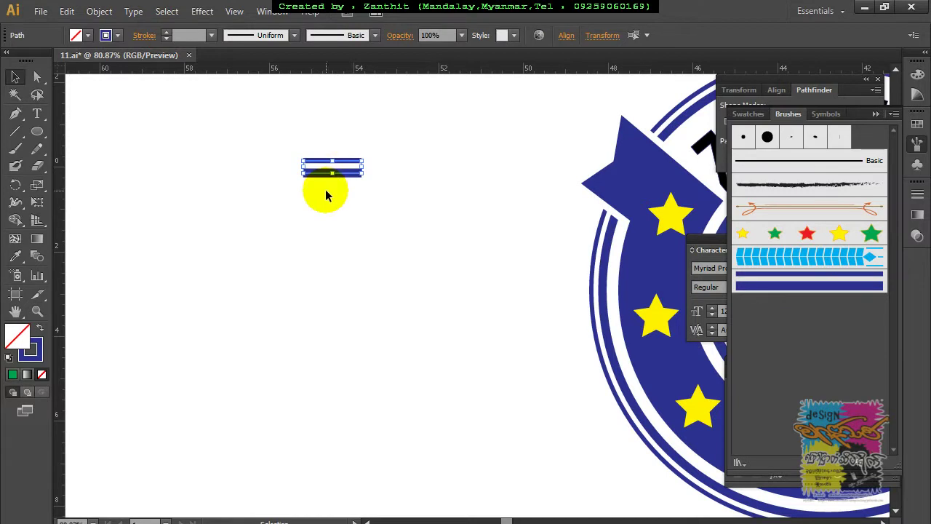
{"action": "left_click", "coordinate": [87, 13]}
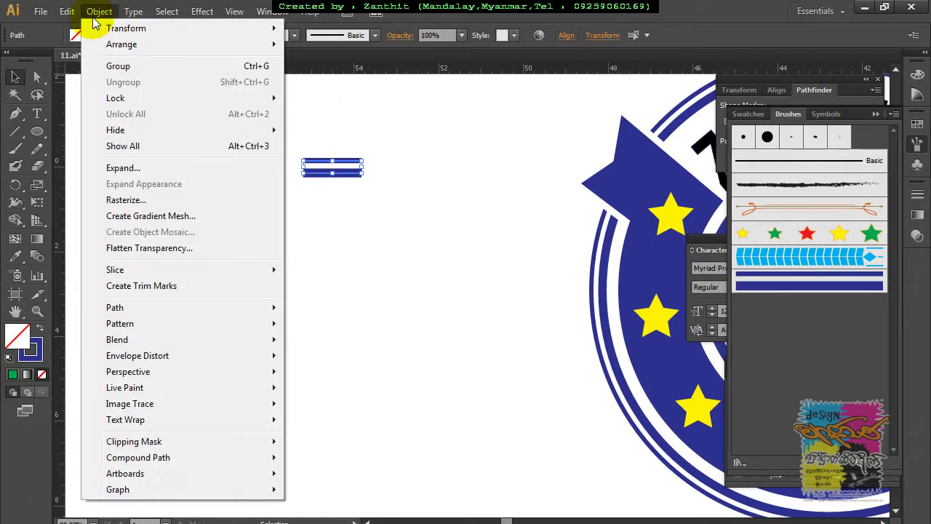
{"action": "left_click", "coordinate": [138, 171]}
{"action": "left_click", "coordinate": [425, 368]}
{"action": "left_click", "coordinate": [426, 368]}
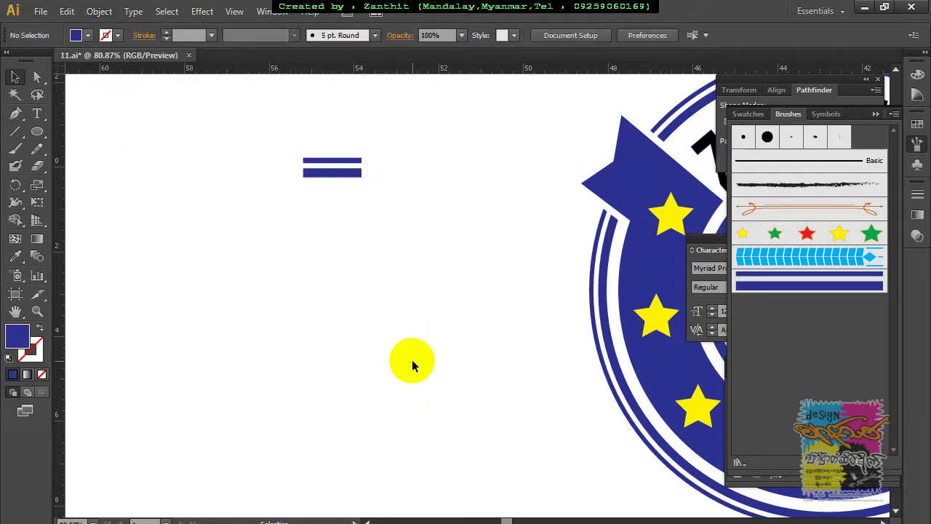
Create a new Art Brush from the expanded double-line group, keeping the default brush options
{"action": "left_click", "coordinate": [328, 169]}
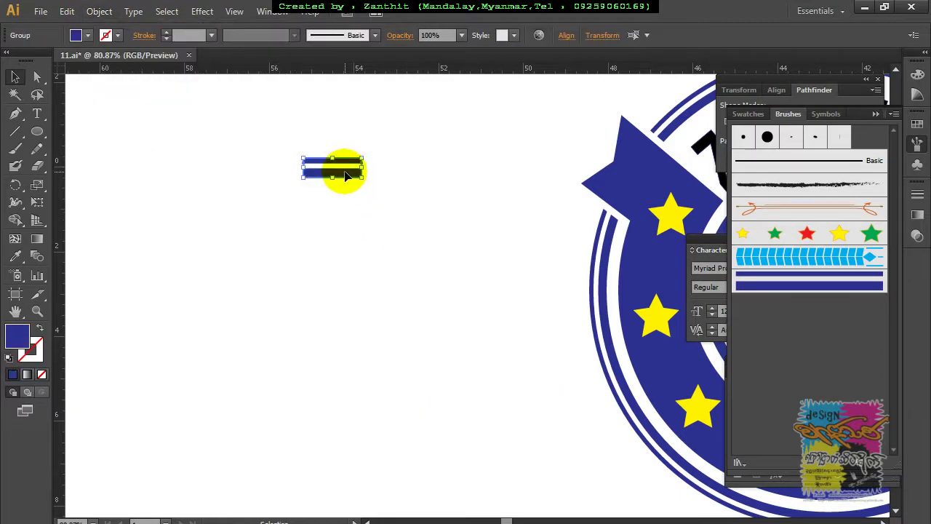
{"action": "left_click_drag", "start_coordinate": [336, 181], "coordinate": [848, 359]}
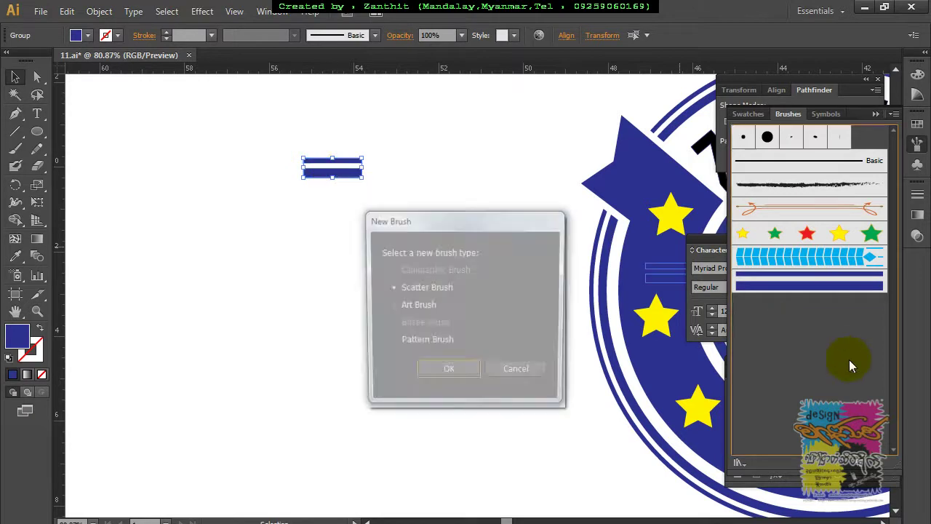
{"action": "left_click", "coordinate": [409, 343]}
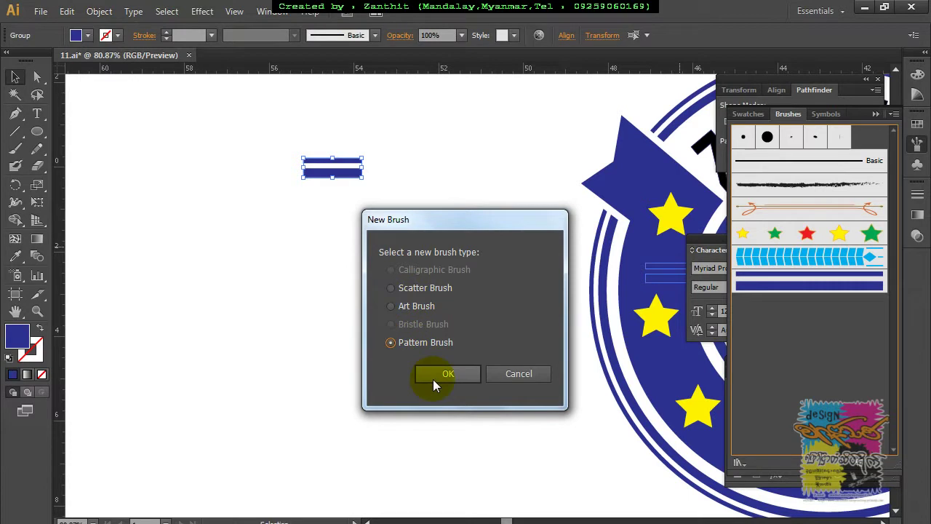
{"action": "left_click", "coordinate": [418, 306]}
{"action": "left_click", "coordinate": [428, 384]}
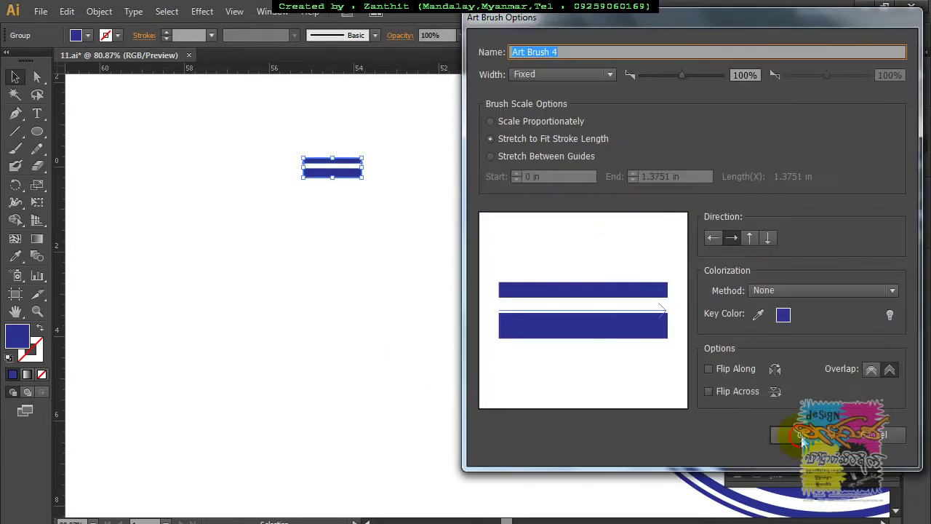
{"action": "left_click", "coordinate": [800, 435]}
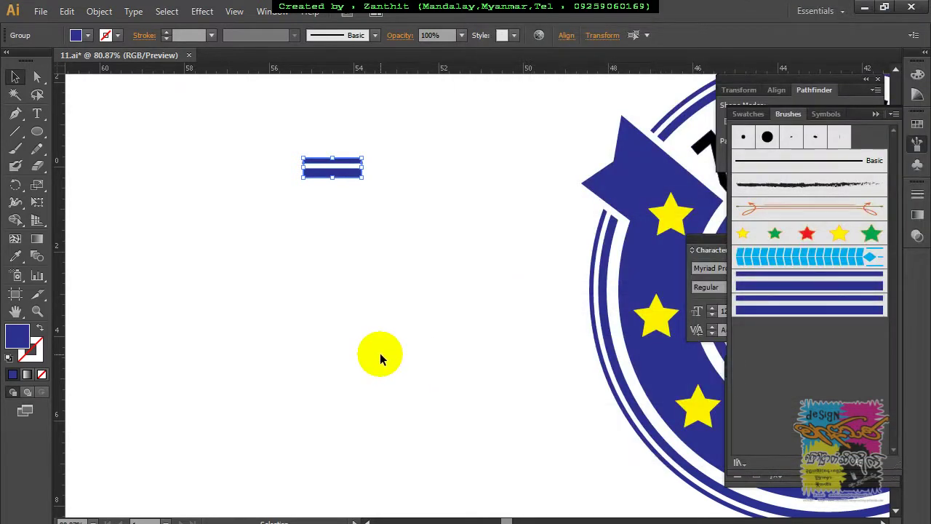
{"action": "left_click", "coordinate": [380, 358]}
Draw a large circle beside the emblem with no fill and a dark blue stroke
{"action": "key", "text": "ctrl+minus"}
{"action": "key", "text": "ctrl+minus"}
{"action": "key", "text": "ctrl+minus"}
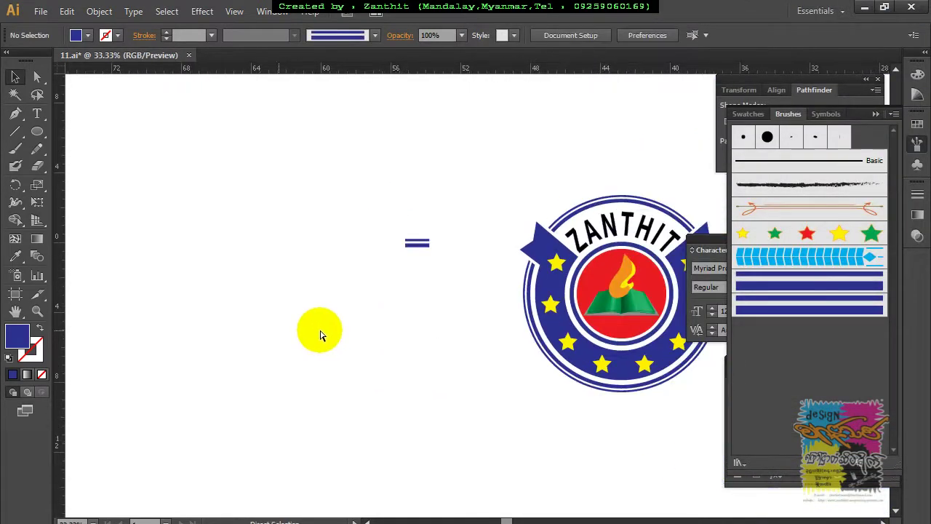
{"action": "left_click", "coordinate": [87, 35]}
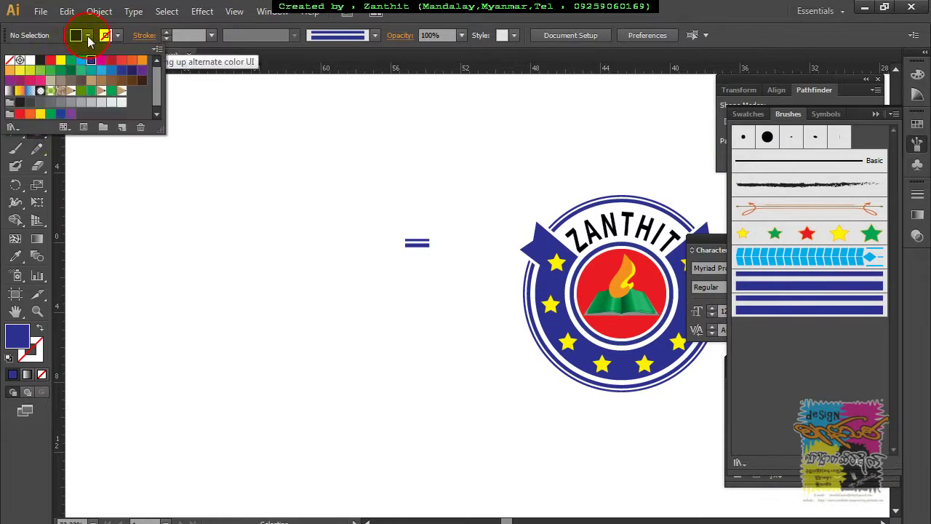
{"action": "left_click", "coordinate": [9, 60]}
{"action": "left_click", "coordinate": [117, 35]}
{"action": "left_click", "coordinate": [117, 35]}
{"action": "left_click", "coordinate": [91, 59]}
{"action": "left_click", "coordinate": [231, 276]}
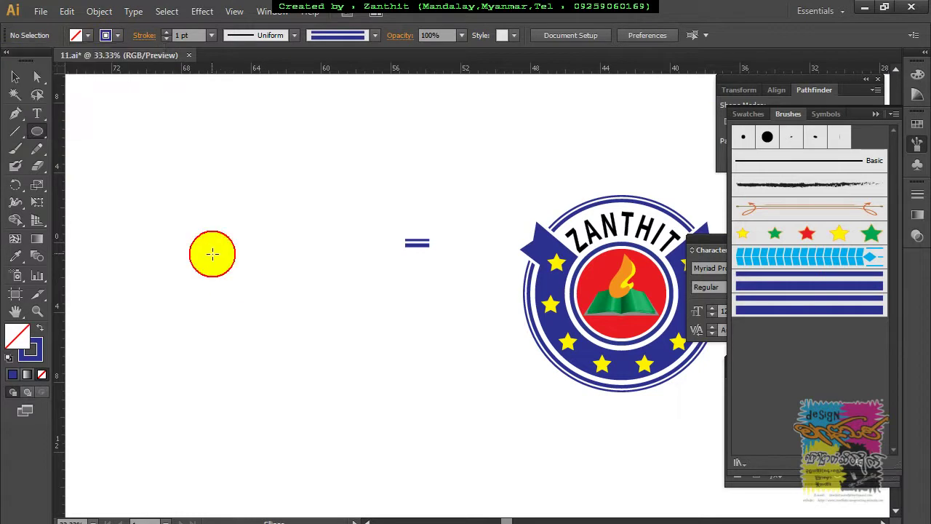
{"action": "mouse_move", "coordinate": [281, 323]}
{"action": "left_mouse_down"}
{"action": "mouse_move", "coordinate": [369, 374]}
{"action": "mouse_move", "coordinate": [386, 397]}
{"action": "left_mouse_up"}
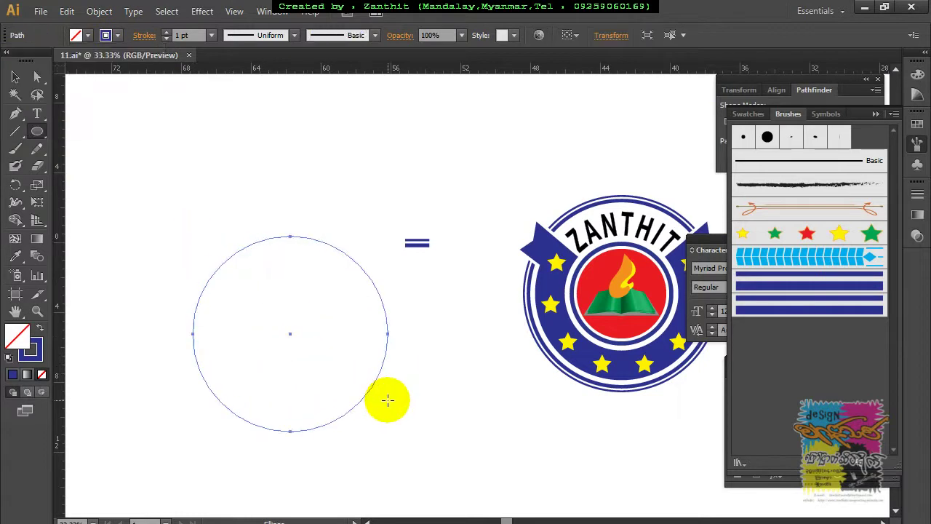
Apply the new double-line art brush to the circle and deselect it
{"action": "left_click", "coordinate": [757, 311]}
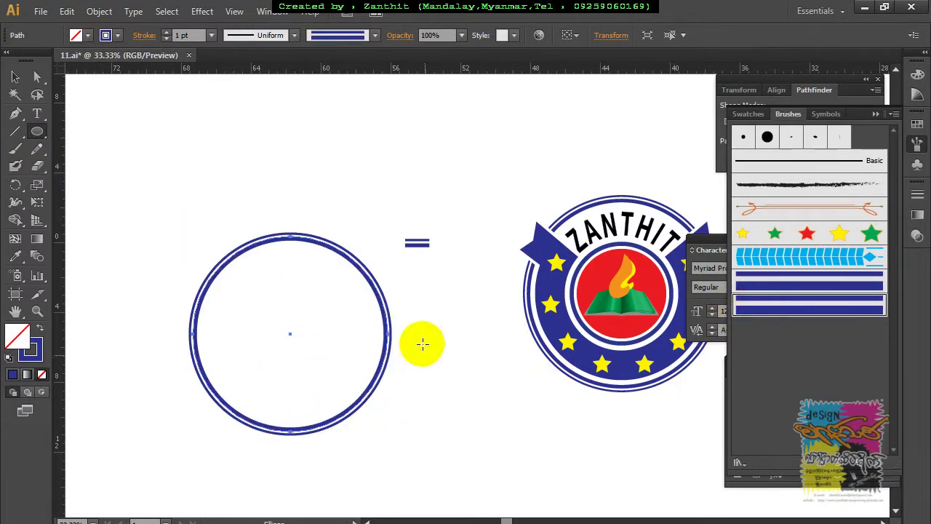
{"action": "left_click", "coordinate": [15, 76]}
{"action": "left_click", "coordinate": [283, 196]}
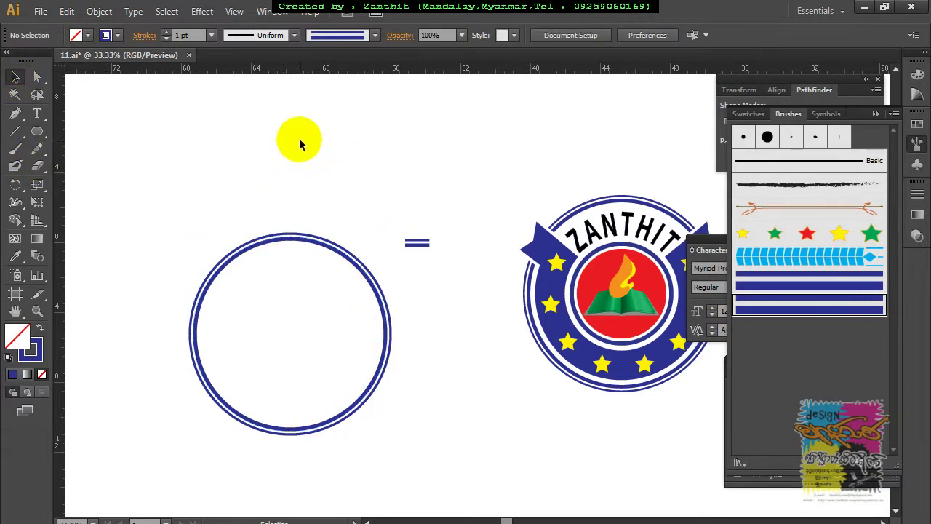
Make a smaller concentric copy of the double-line circle just inside the original
{"action": "left_click", "coordinate": [348, 263]}
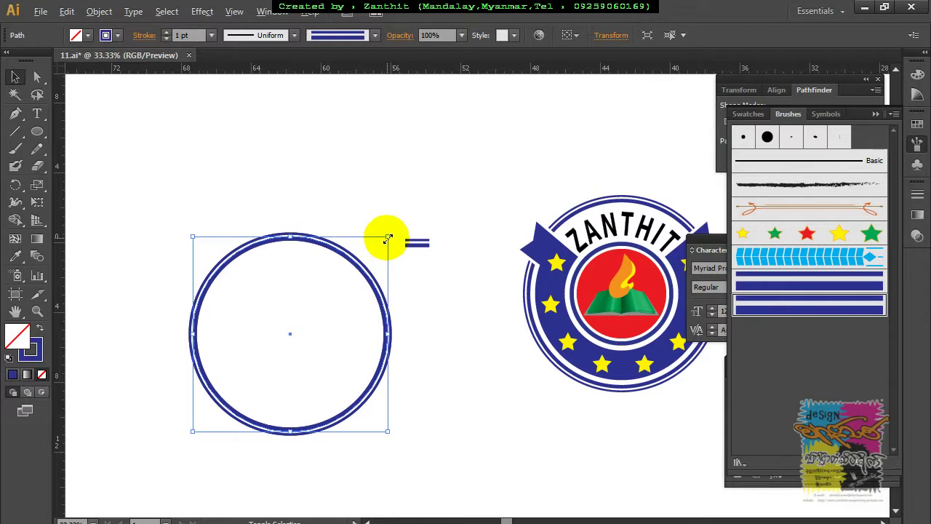
{"action": "left_click_drag", "start_coordinate": [387, 237], "coordinate": [378, 252]}
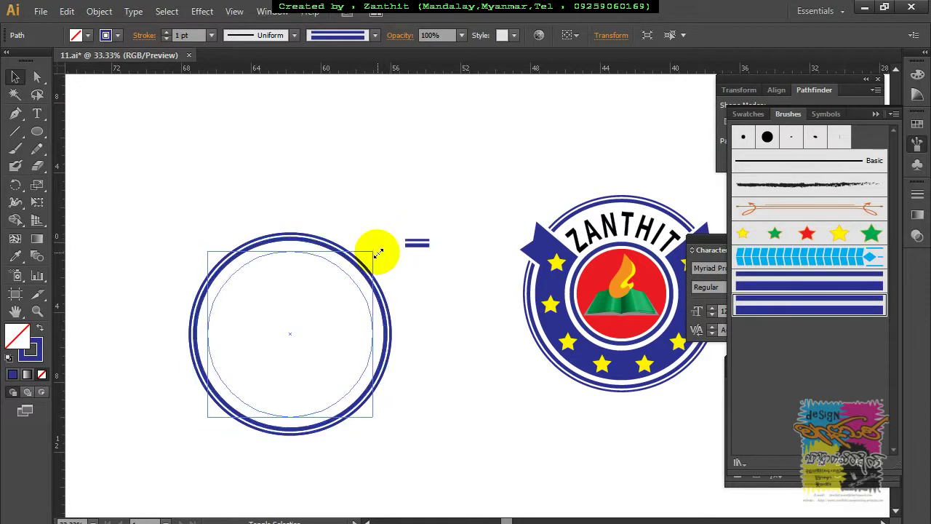
{"action": "left_click_drag", "start_coordinate": [378, 252], "coordinate": [372, 255]}
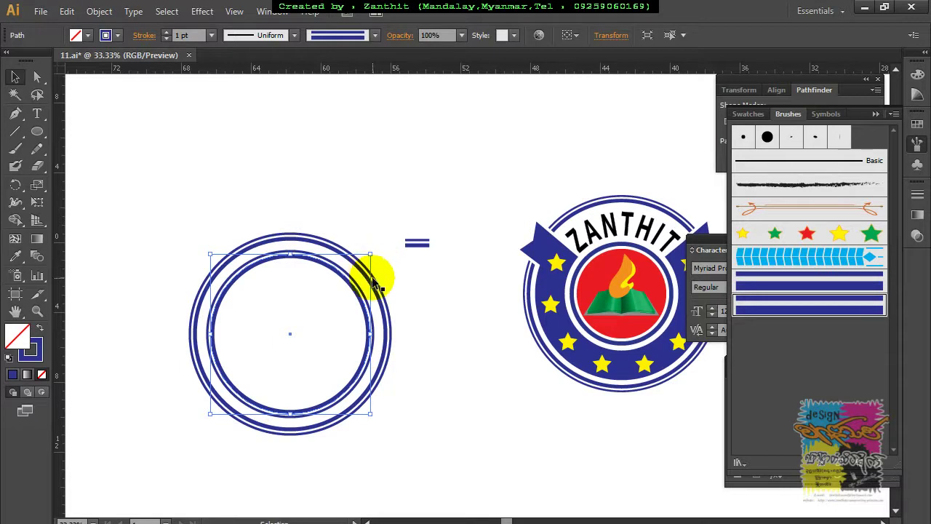
{"action": "key", "text": "ctrl+z"}
{"action": "key", "text": "ctrl+shift+z"}
{"action": "key", "text": "ctrl+z"}
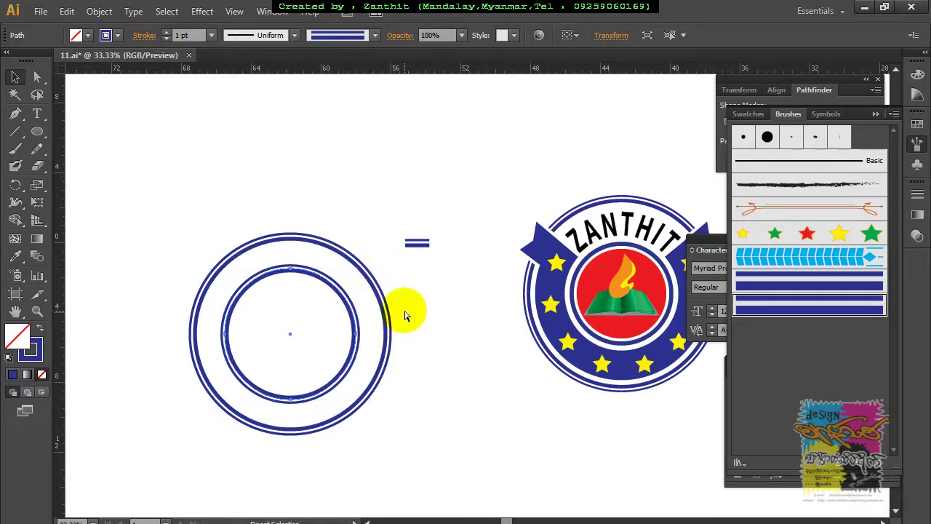
{"action": "key", "text": "ctrl+shift+z"}
Make another smaller concentric copy of the inner ring, inside it
{"action": "key", "text": "a"}
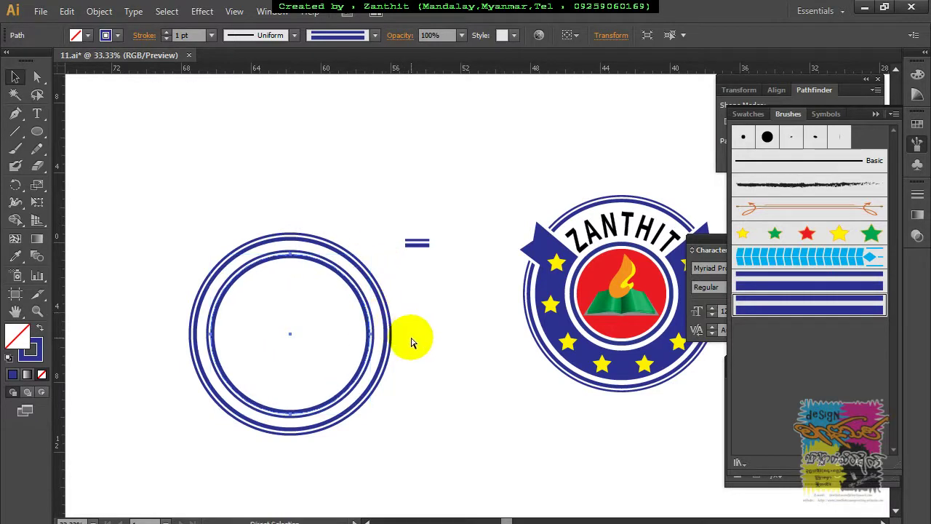
{"action": "key", "text": "ctrl"}
{"action": "left_click_drag", "start_coordinate": [369, 252], "coordinate": [355, 270]}
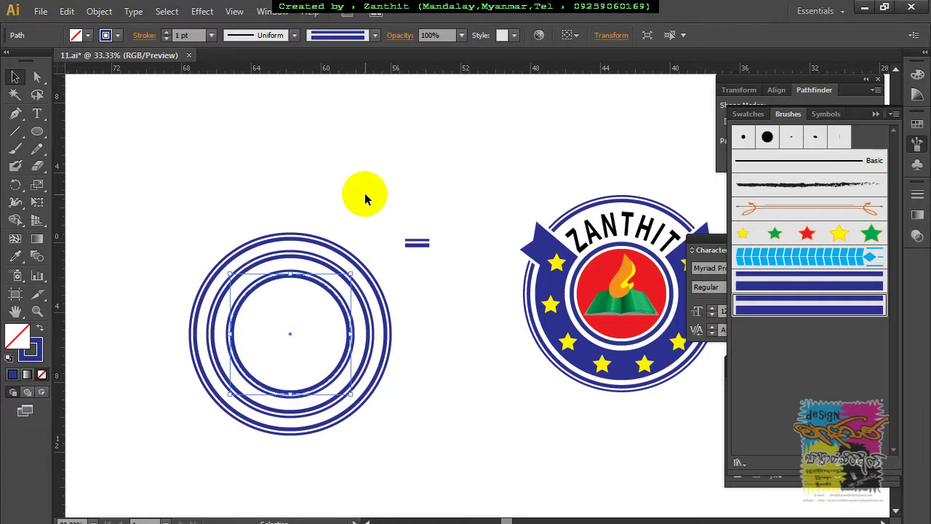
Apply the Basic brush to the two inner circles and set their stroke weight to 8 pt
{"action": "left_click", "coordinate": [331, 264]}
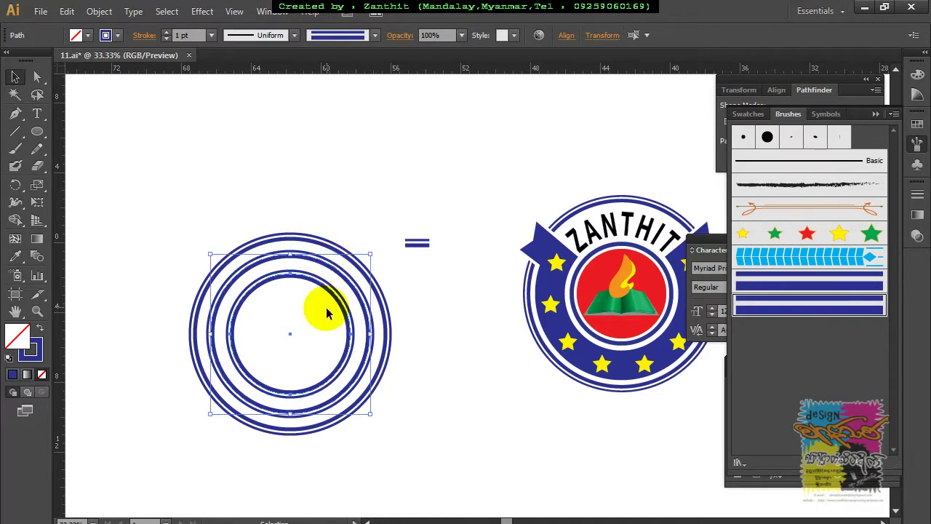
{"action": "left_click", "coordinate": [792, 163]}
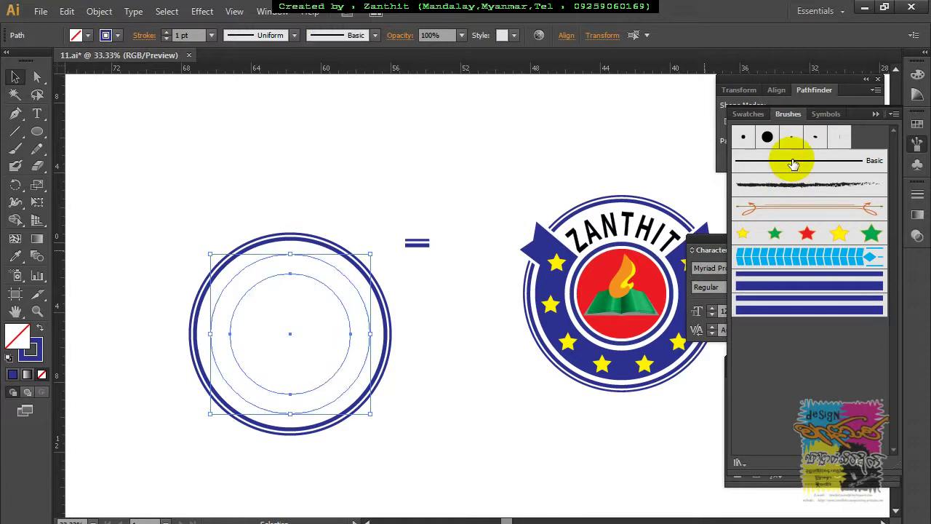
{"action": "left_click", "coordinate": [167, 32]}
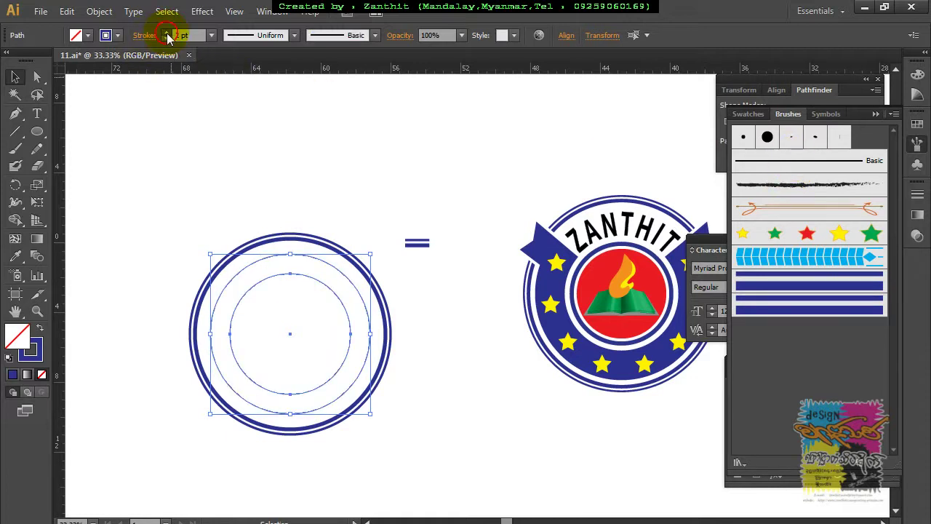
{"action": "left_click", "coordinate": [167, 33]}
{"action": "left_click", "coordinate": [167, 33]}
{"action": "left_click", "coordinate": [167, 33]}
{"action": "left_click", "coordinate": [167, 32]}
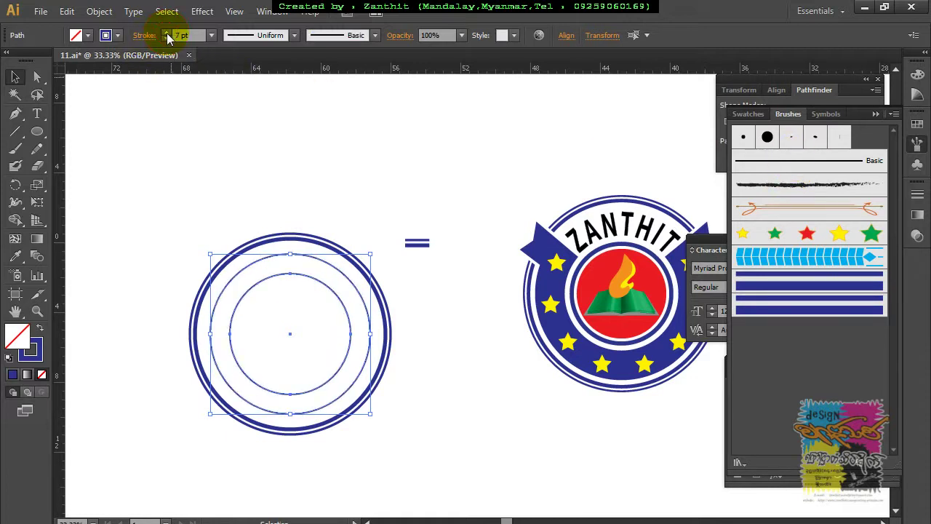
{"action": "left_click", "coordinate": [373, 184]}
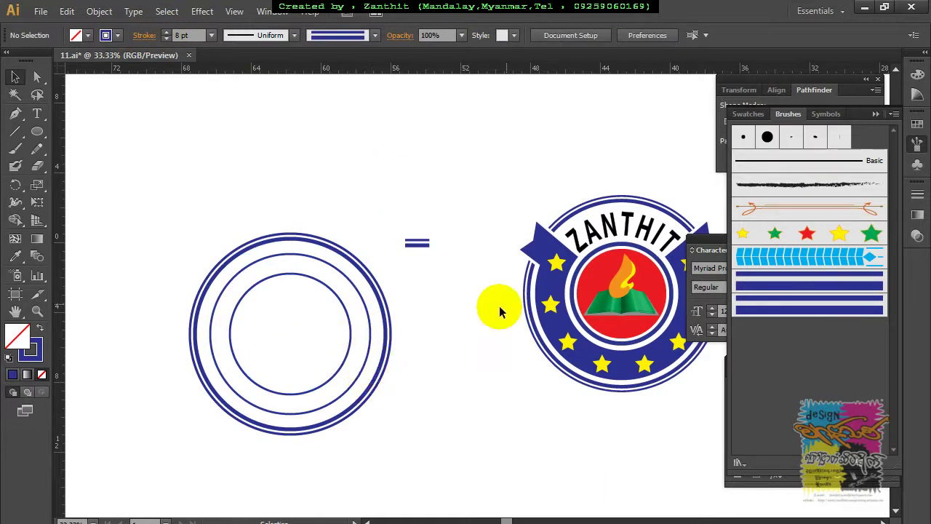
Set the middle circle's stroke weight to 84 pt to form a thick blue band
{"action": "left_click", "coordinate": [253, 269]}
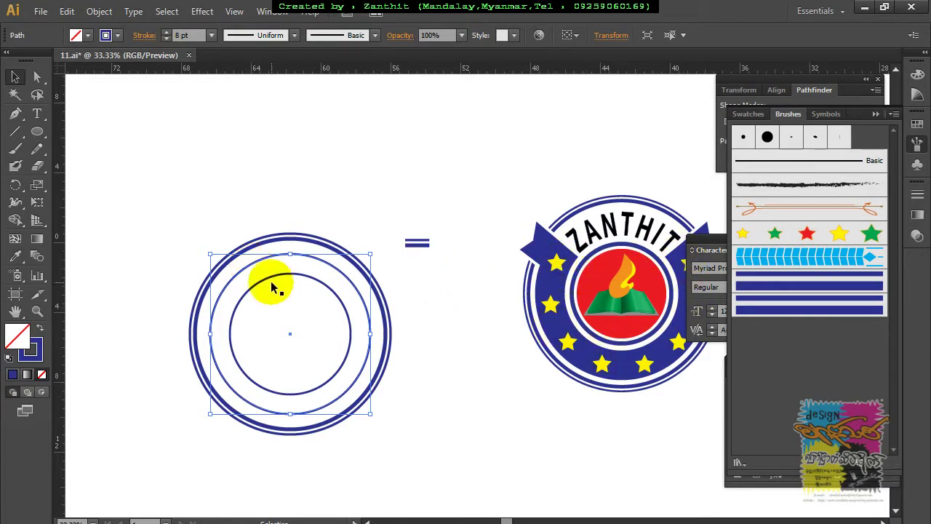
{"action": "left_click", "coordinate": [168, 34]}
{"action": "left_click", "coordinate": [168, 33]}
{"action": "left_click_drag", "start_coordinate": [168, 34], "coordinate": [168, 34]}
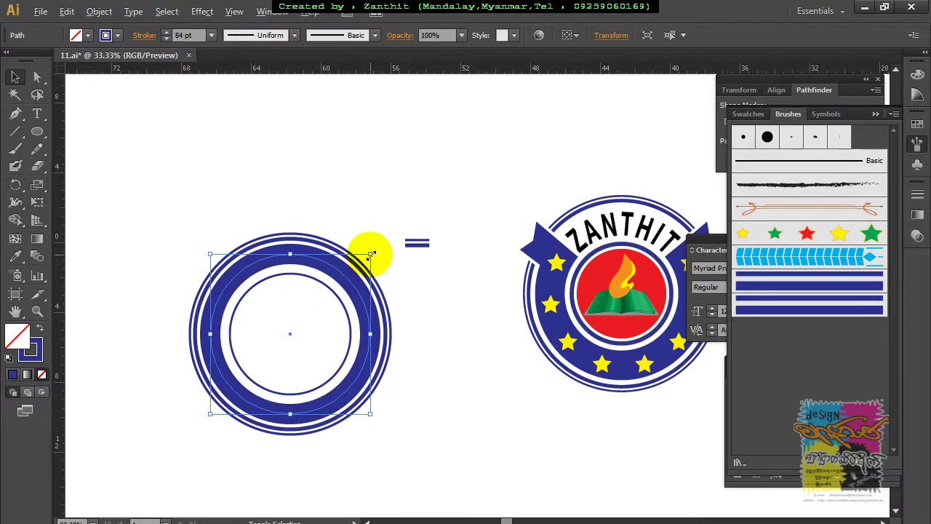
Scale the thick blue circle down slightly about its centre
{"action": "left_click_drag", "start_coordinate": [370, 254], "coordinate": [368, 253]}
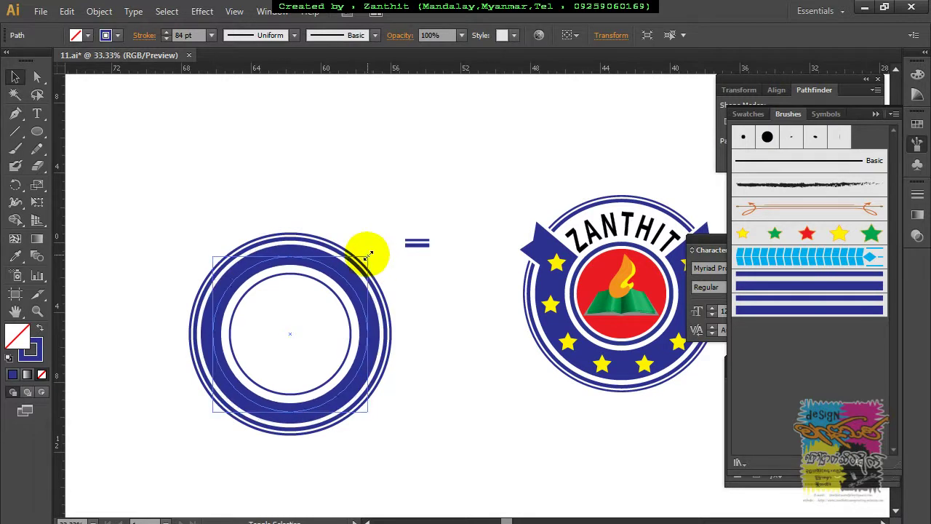
{"action": "left_click", "coordinate": [377, 234]}
{"action": "scroll", "coordinate": [405, 412], "scroll_direction": "down", "scroll_amount": 2}
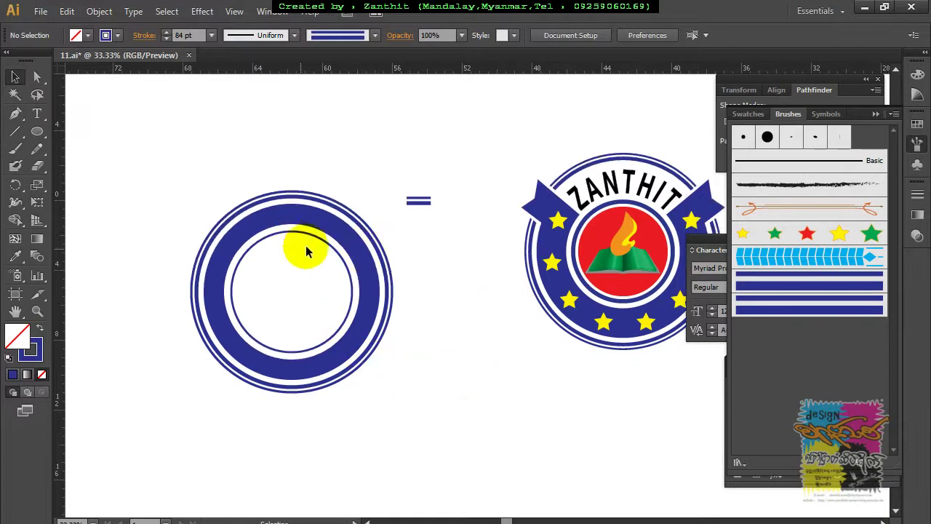
Increase the thick blue circle's stroke weight to 101 pt
{"action": "left_click", "coordinate": [357, 259]}
{"action": "left_click", "coordinate": [166, 32]}
{"action": "left_click", "coordinate": [167, 32]}
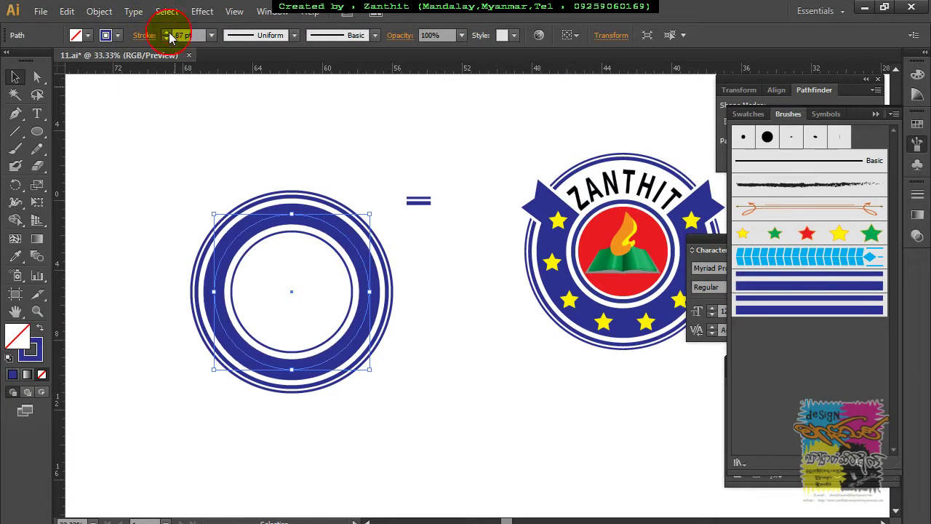
{"action": "left_click", "coordinate": [166, 32]}
{"action": "left_click", "coordinate": [167, 32]}
{"action": "left_click", "coordinate": [167, 32]}
{"action": "left_click", "coordinate": [167, 32]}
{"action": "left_click", "coordinate": [166, 32]}
{"action": "left_click", "coordinate": [166, 32]}
{"action": "left_click", "coordinate": [166, 32]}
{"action": "left_click", "coordinate": [166, 32]}
{"action": "left_click", "coordinate": [167, 32]}
{"action": "left_click", "coordinate": [166, 32]}
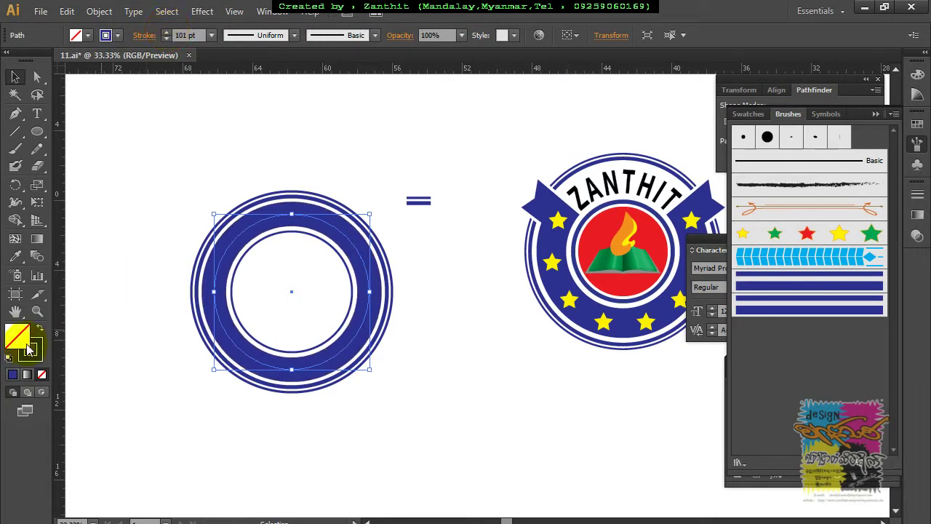
Place a vertical and a horizontal guide crossing at the centre of the concentric circles
{"action": "left_click_drag", "start_coordinate": [62, 349], "coordinate": [291, 357]}
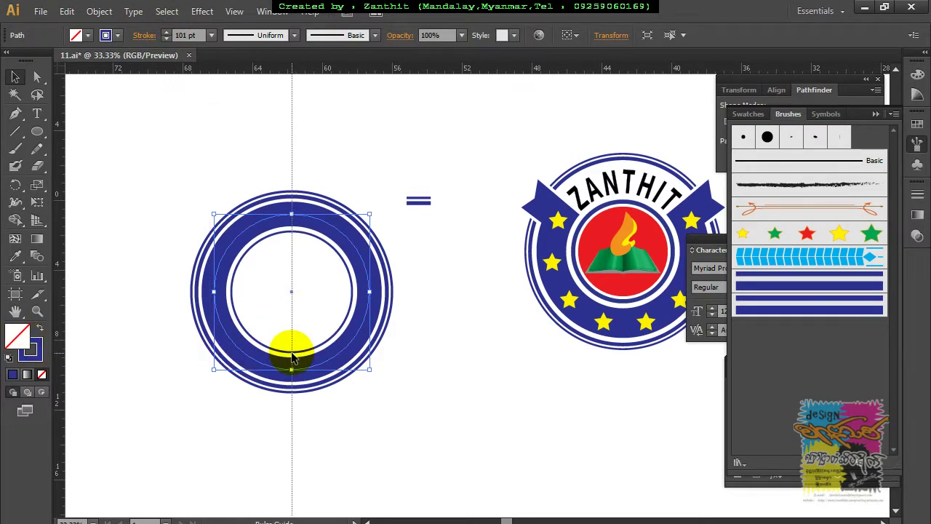
{"action": "left_click", "coordinate": [299, 306]}
{"action": "left_click", "coordinate": [339, 245]}
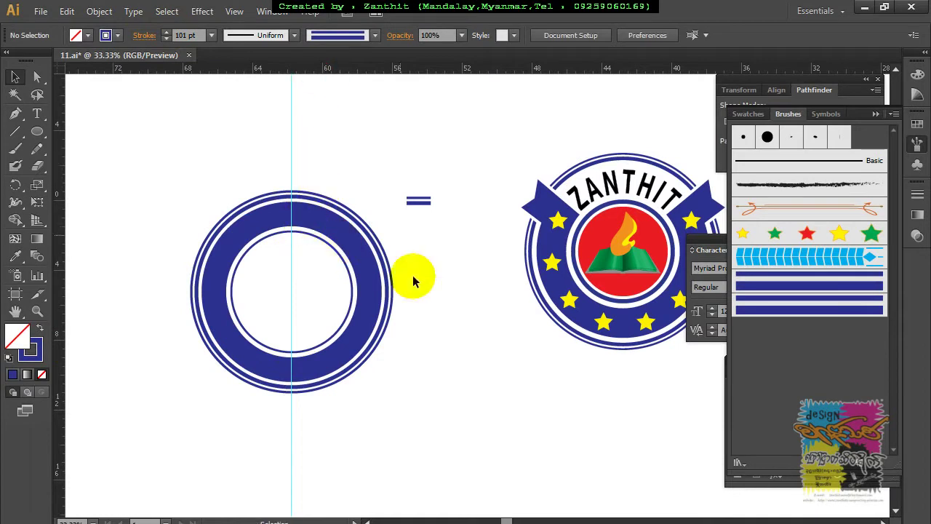
{"action": "left_click", "coordinate": [385, 278]}
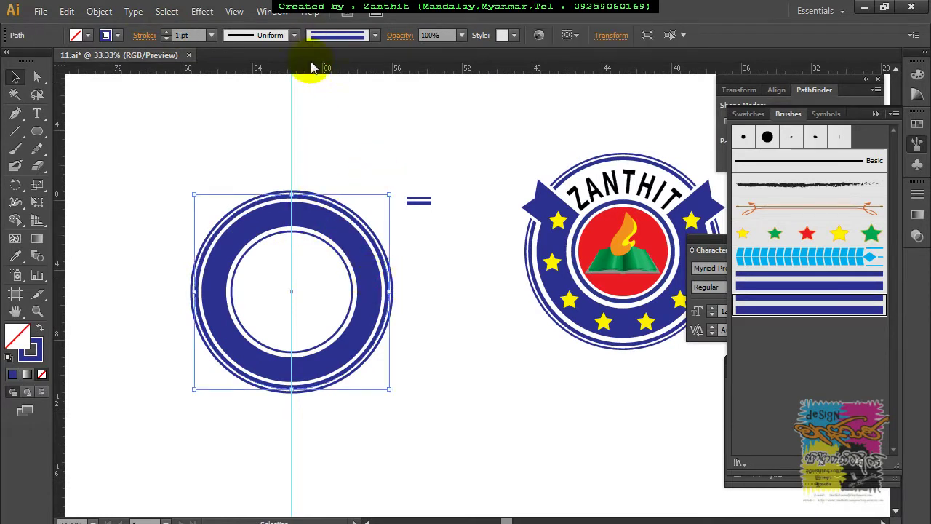
{"action": "left_click_drag", "start_coordinate": [312, 70], "coordinate": [328, 298]}
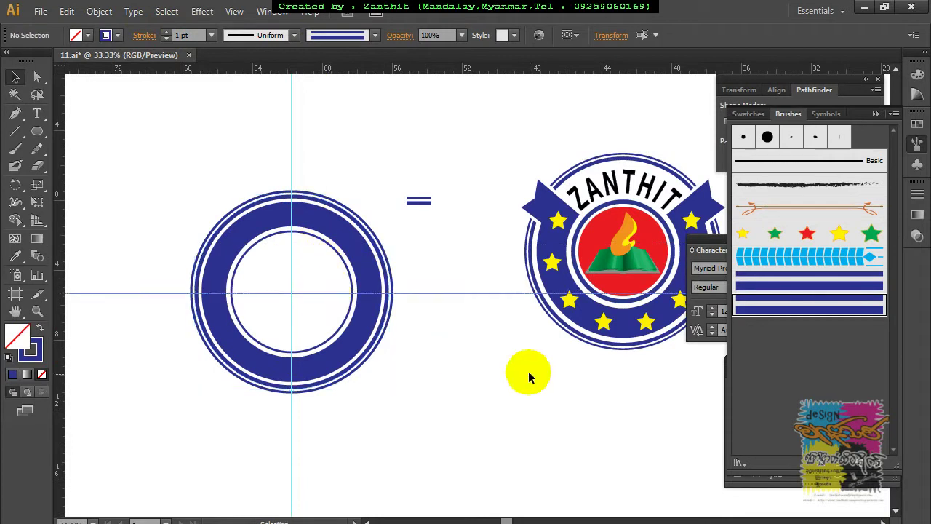
{"action": "left_click", "coordinate": [462, 364]}
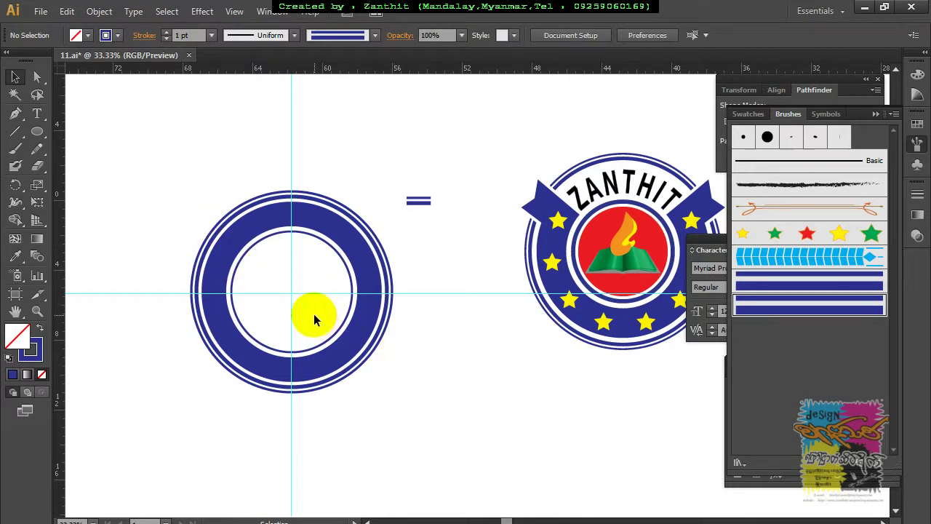
Expand the thick blue ring's fill and stroke into a filled shape
{"action": "left_click", "coordinate": [337, 231]}
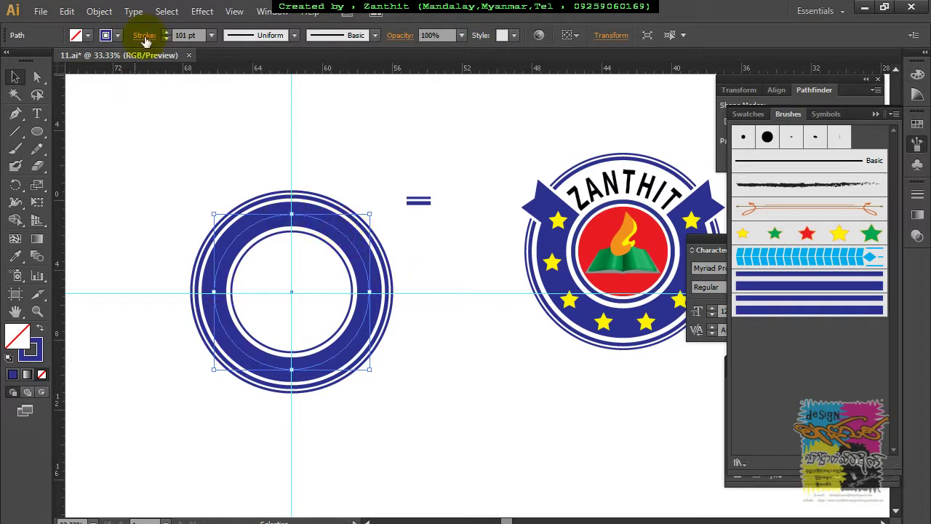
{"action": "left_click", "coordinate": [94, 15]}
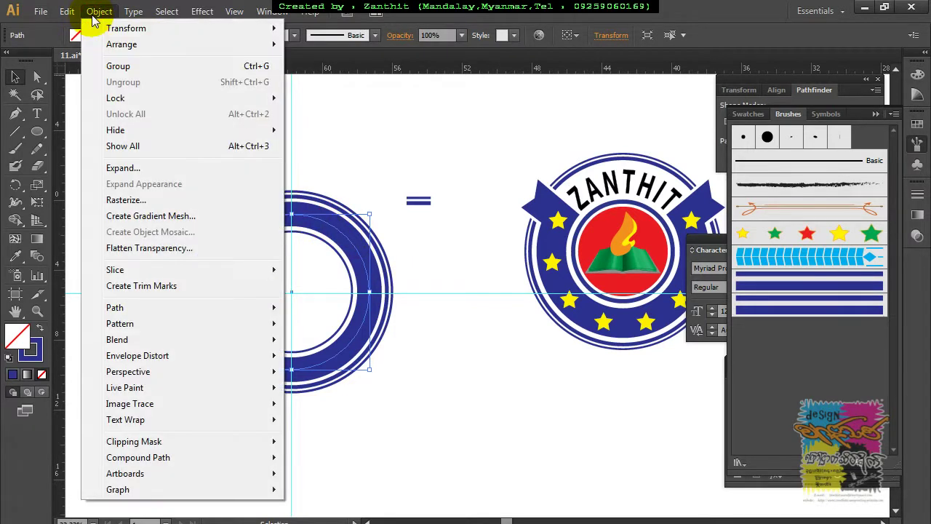
{"action": "left_click", "coordinate": [138, 167]}
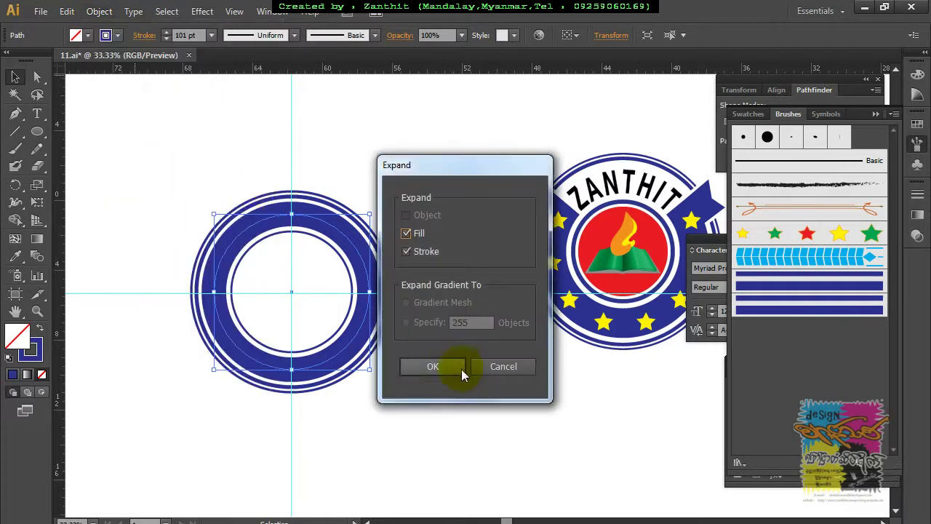
{"action": "left_click", "coordinate": [433, 366]}
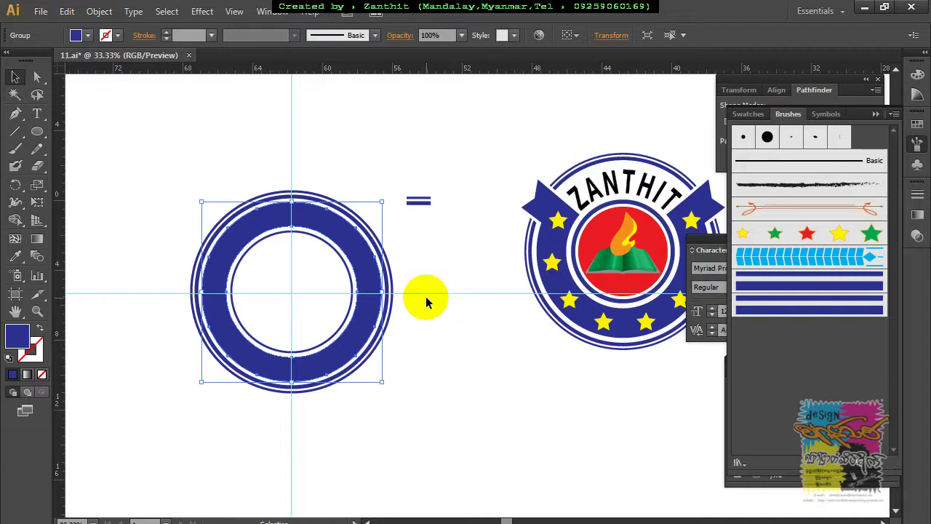
Draw a diagonal line from outside the ring's upper left to the guides' intersection, with a 3 pt stroke
{"action": "left_click", "coordinate": [19, 133]}
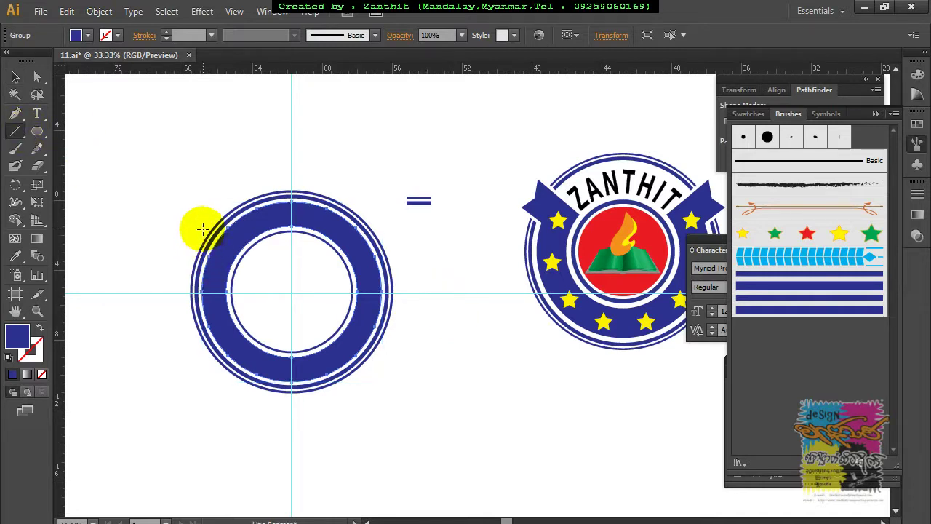
{"action": "left_click_drag", "start_coordinate": [198, 220], "coordinate": [289, 293]}
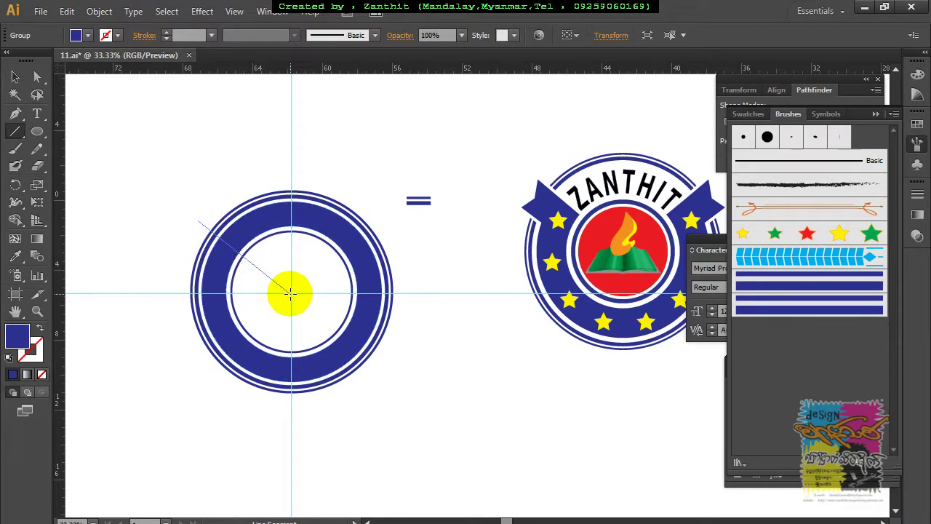
{"action": "left_click_drag", "start_coordinate": [290, 293], "coordinate": [289, 293]}
{"action": "left_click", "coordinate": [16, 77]}
{"action": "left_click", "coordinate": [196, 32]}
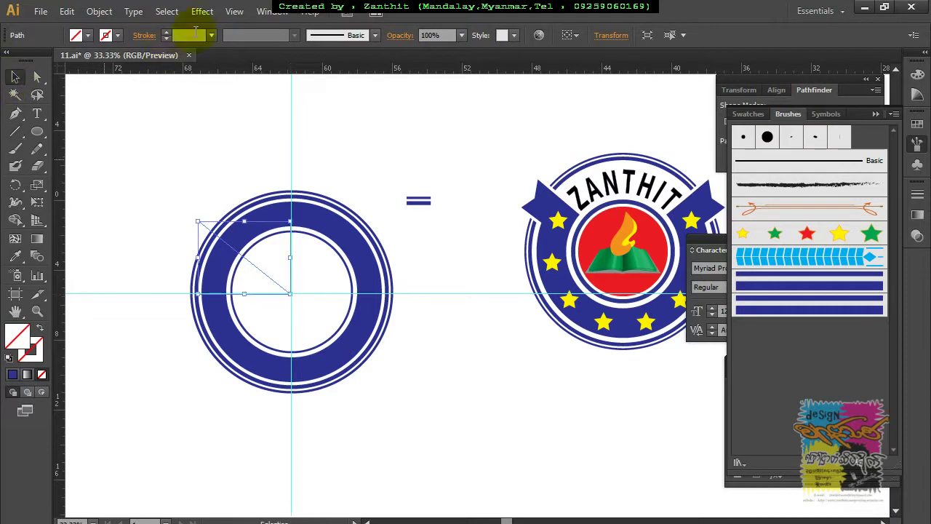
{"action": "left_click", "coordinate": [167, 33]}
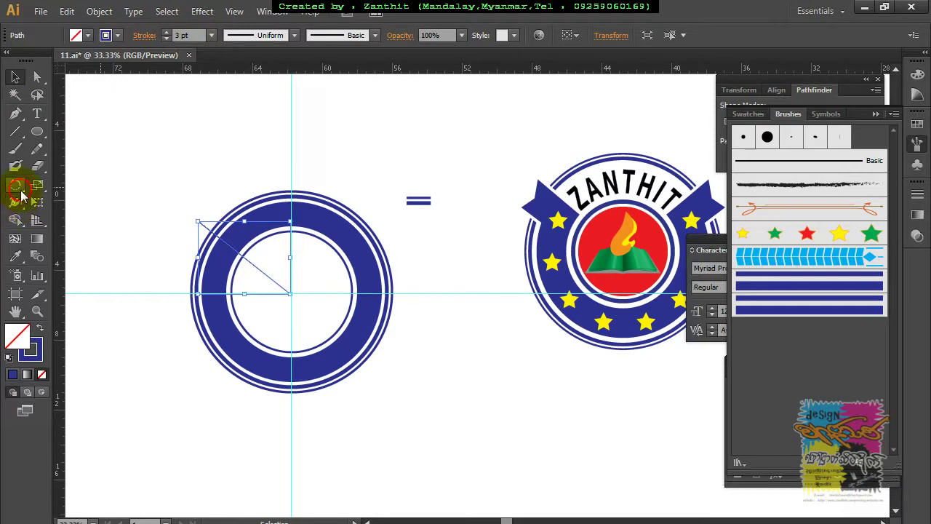
Reflect a copy of the diagonal line across the vertical guide to form a V
{"action": "left_click", "coordinate": [15, 185]}
{"action": "left_click_drag", "start_coordinate": [244, 257], "coordinate": [291, 295]}
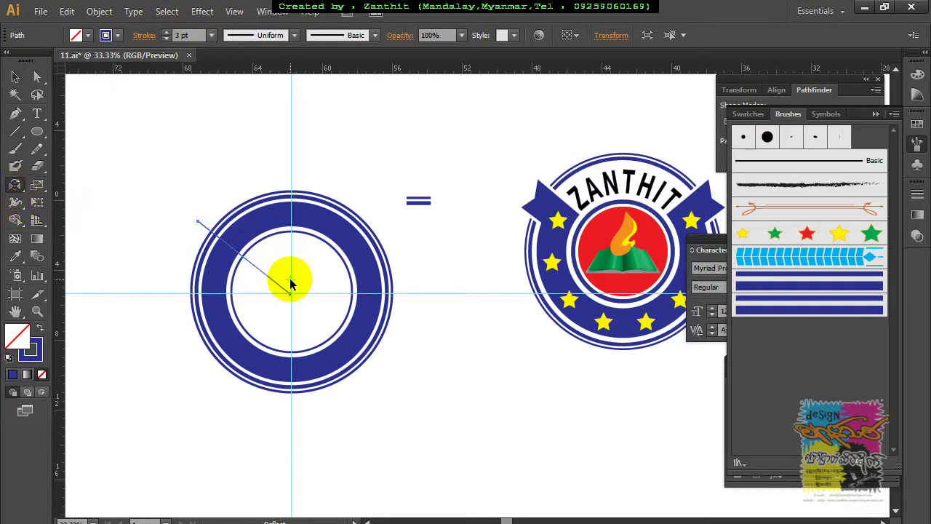
{"action": "left_click", "coordinate": [291, 280], "text": "alt"}
{"action": "left_click", "coordinate": [684, 392]}
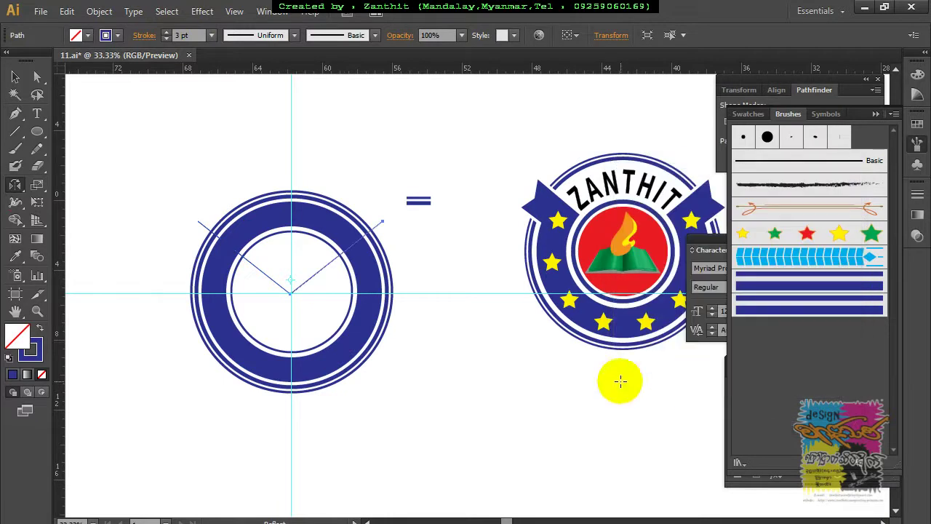
{"action": "left_click", "coordinate": [14, 78]}
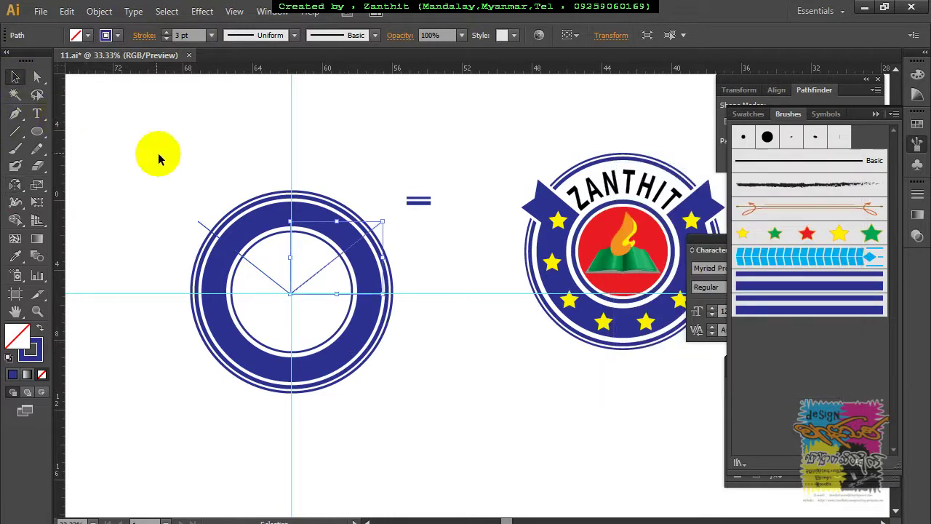
{"action": "left_click", "coordinate": [150, 202]}
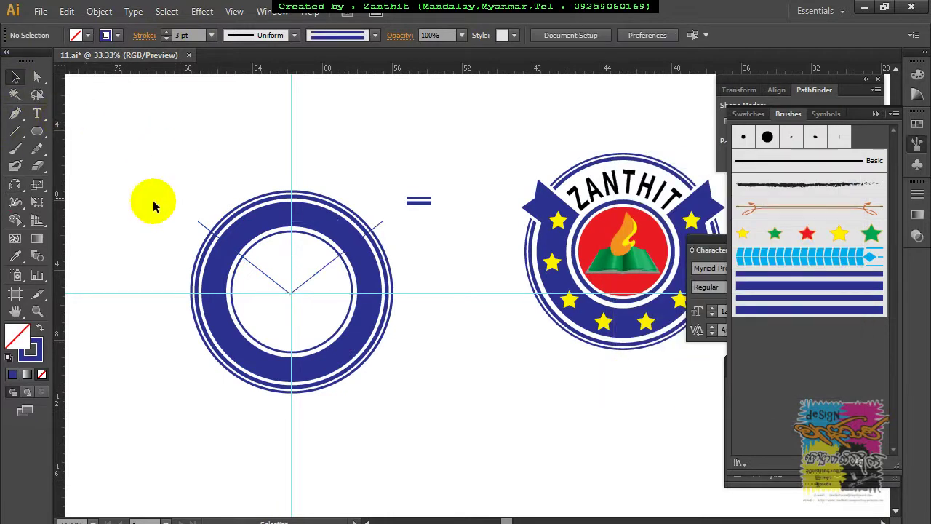
Cut away the thick ring's upper section between the two diagonal lines with Shape Builder, along with the excess line pieces except the upper-left one
{"action": "left_click", "coordinate": [275, 285]}
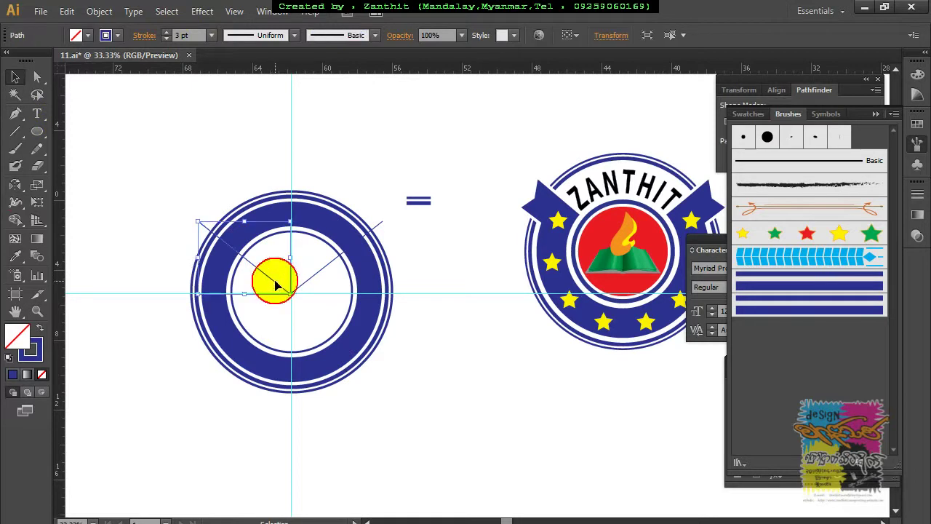
{"action": "left_click_drag", "start_coordinate": [376, 227], "coordinate": [380, 220]}
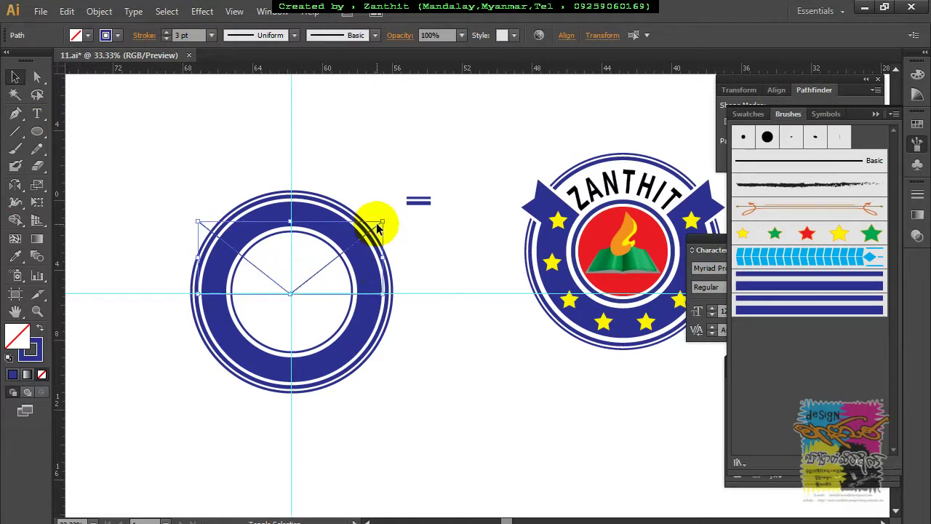
{"action": "left_click", "coordinate": [363, 264], "text": "shift"}
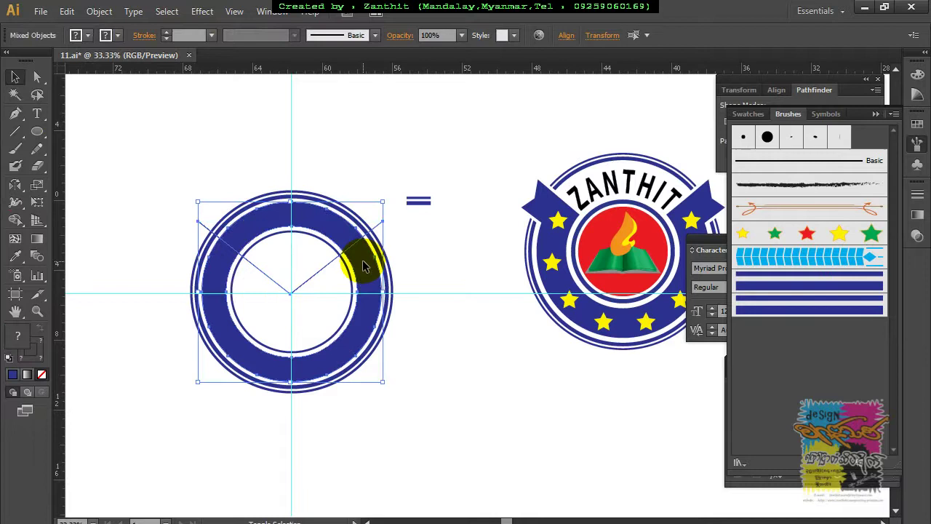
{"action": "left_click", "coordinate": [21, 221]}
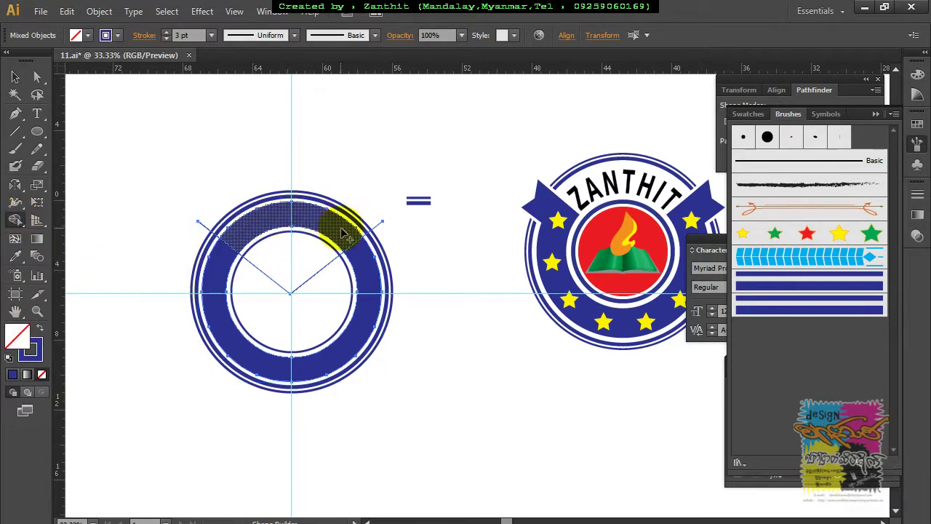
{"action": "left_click", "coordinate": [252, 227], "text": "alt"}
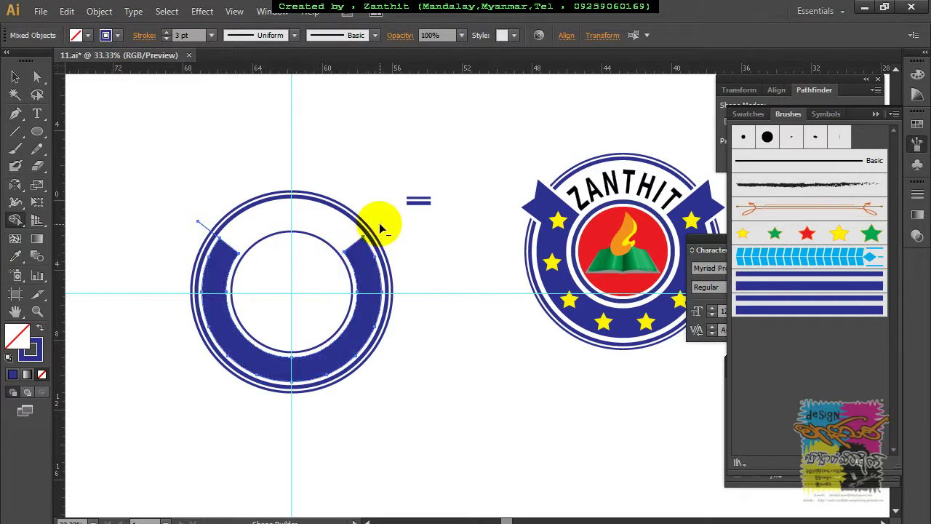
{"action": "left_click", "coordinate": [17, 77]}
{"action": "left_click", "coordinate": [176, 139]}
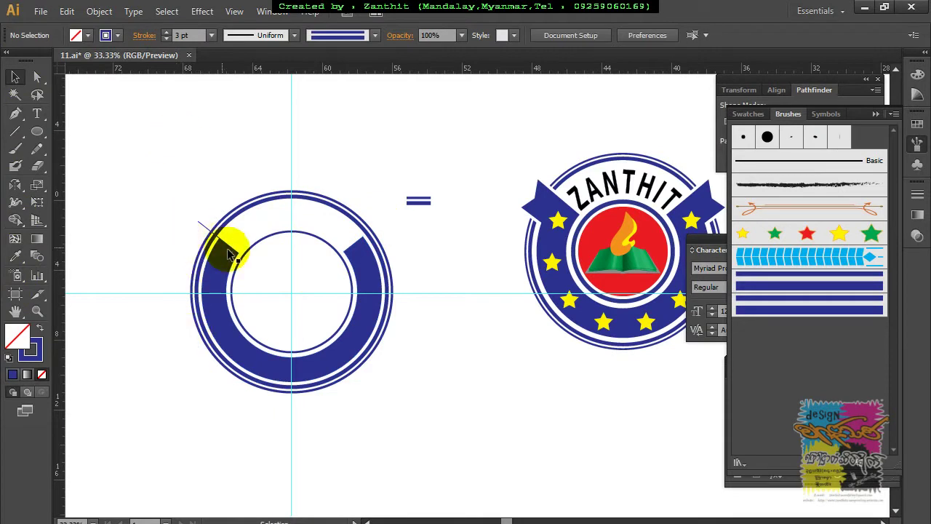
Copy the remaining short diagonal line parallel to itself, down and to the left across the ring's left band
{"action": "key", "text": "ctrl+equal"}
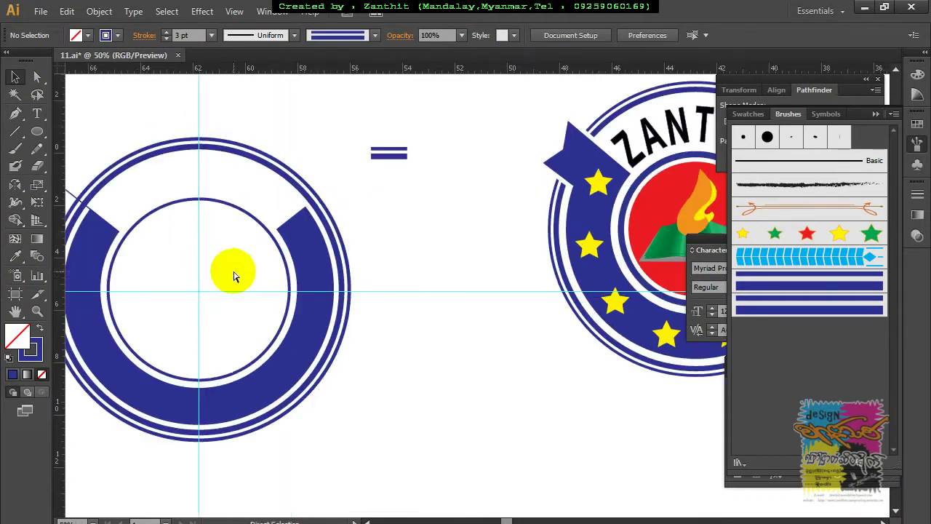
{"action": "left_click_drag", "start_coordinate": [254, 277], "coordinate": [336, 309]}
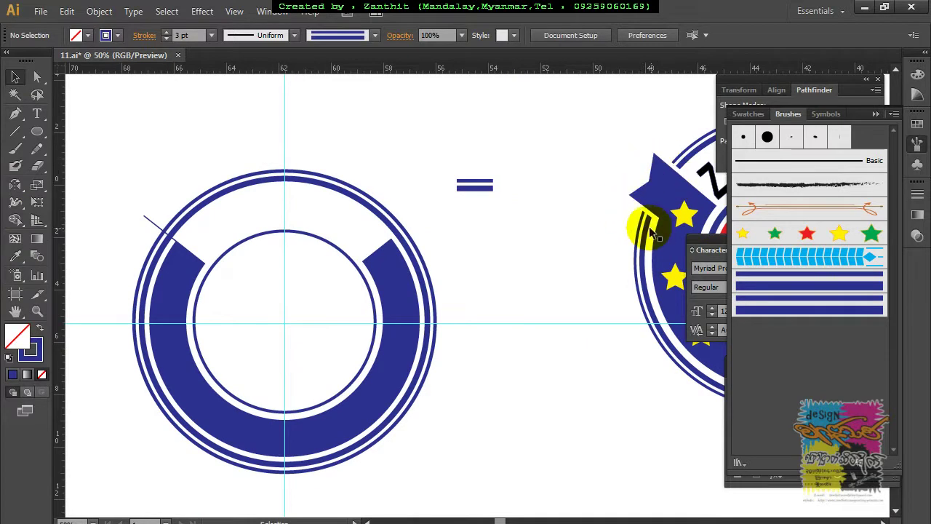
{"action": "left_click", "coordinate": [14, 114]}
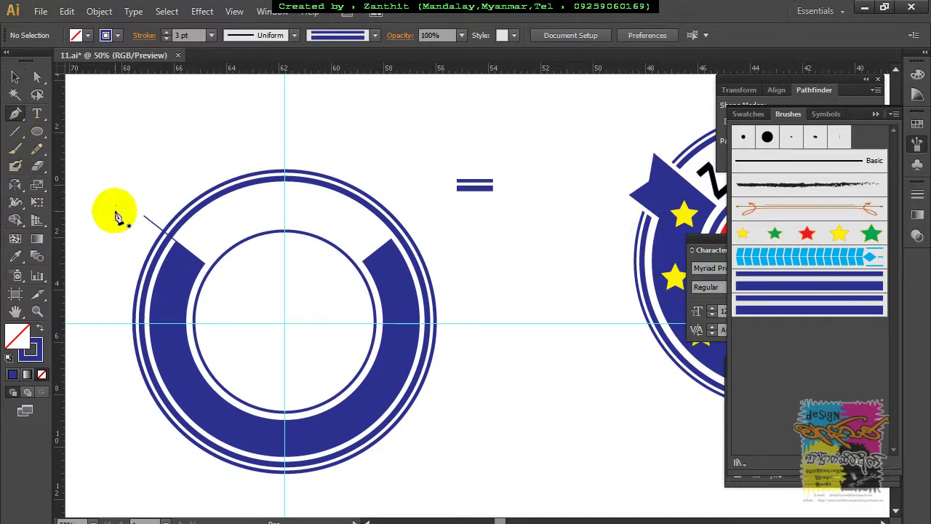
{"action": "left_click", "coordinate": [150, 221]}
{"action": "left_click", "coordinate": [16, 76]}
{"action": "left_click_drag", "start_coordinate": [163, 231], "coordinate": [143, 261]}
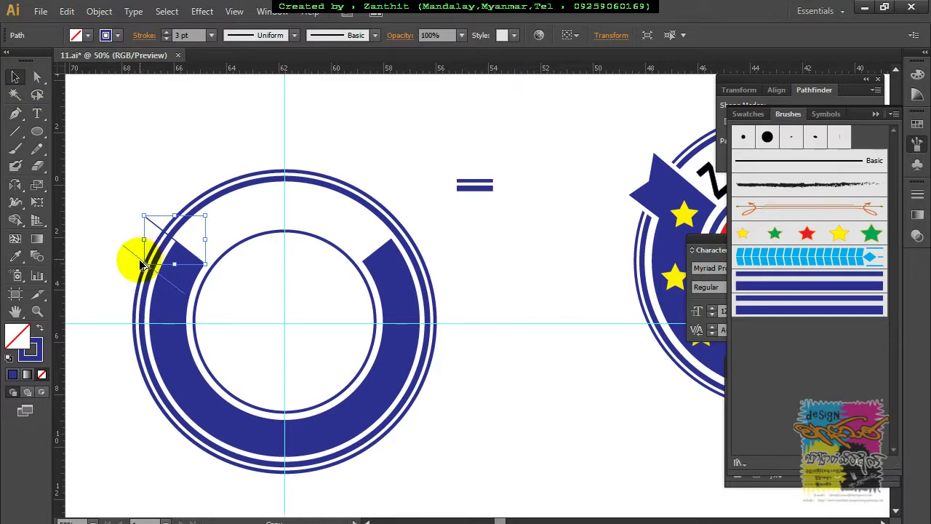
{"action": "left_click_drag", "start_coordinate": [143, 263], "coordinate": [133, 282]}
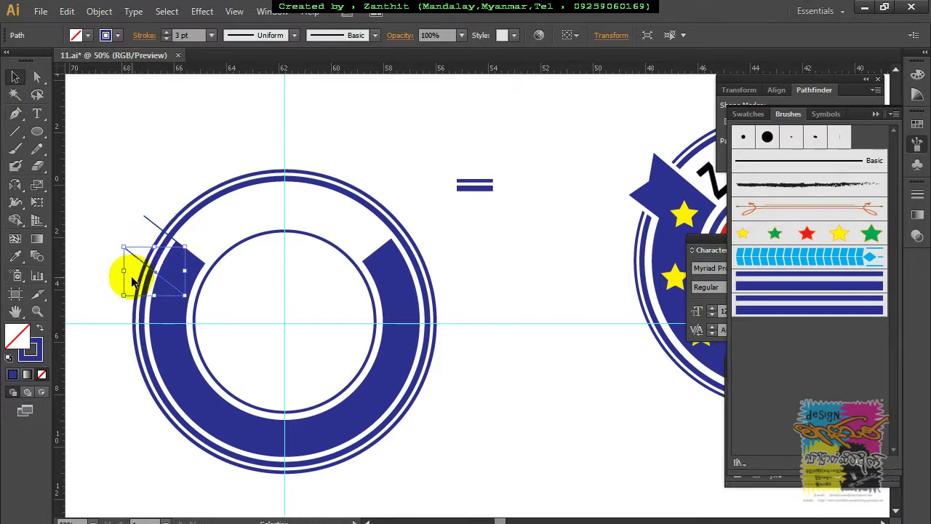
Join the outer ends of the two diagonal lines with the Pen tool, forming an inward-pointing V notch for the ribbon end
{"action": "left_click", "coordinate": [16, 114]}
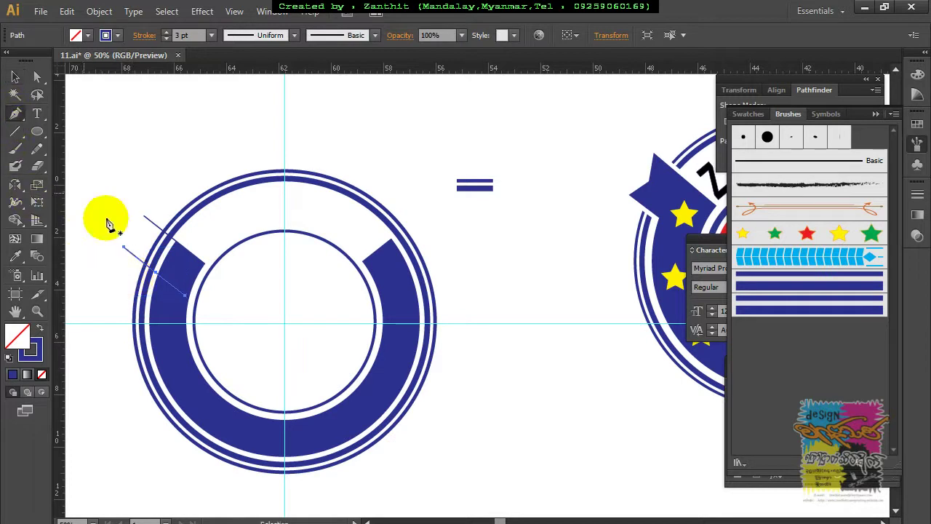
{"action": "left_click", "coordinate": [123, 249]}
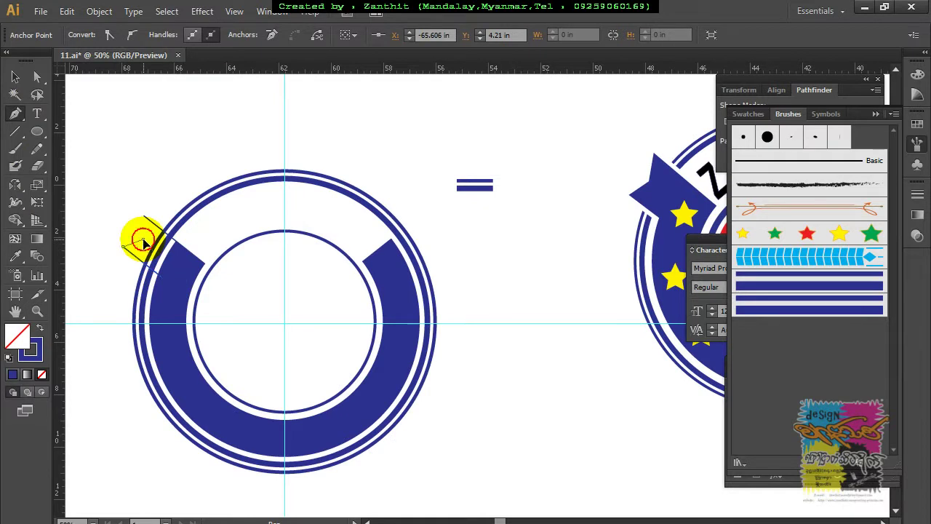
{"action": "left_click_drag", "start_coordinate": [143, 242], "coordinate": [147, 226]}
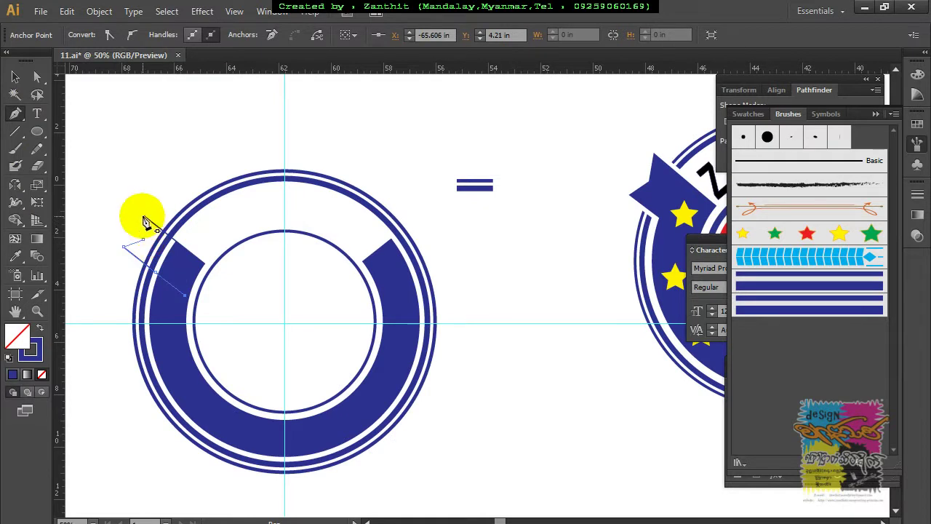
{"action": "left_click", "coordinate": [143, 217]}
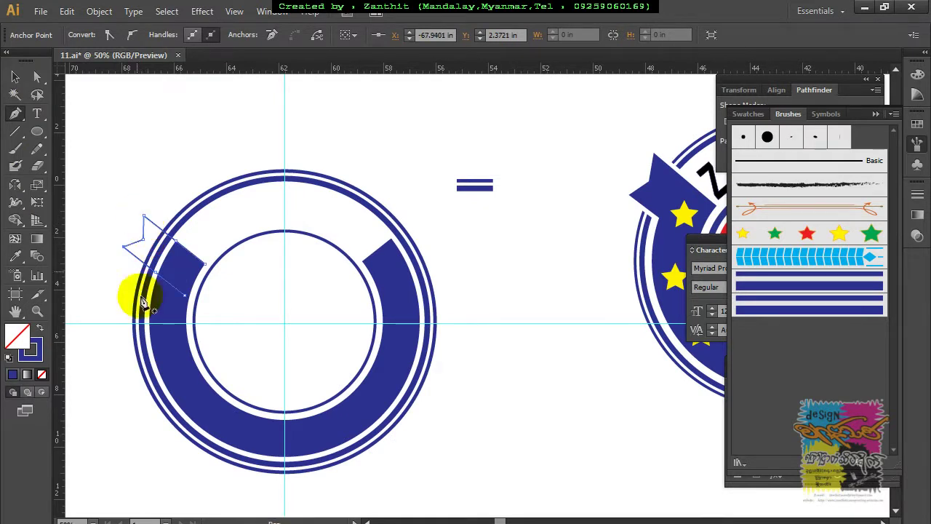
{"action": "left_click", "coordinate": [184, 284]}
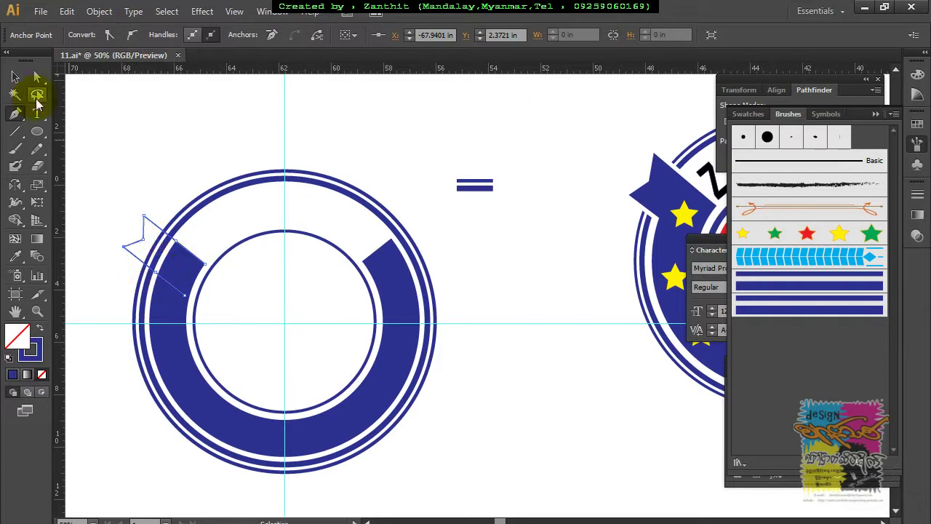
Fill the notched ribbon-end shape with CMYK Blue
{"action": "left_click", "coordinate": [15, 77]}
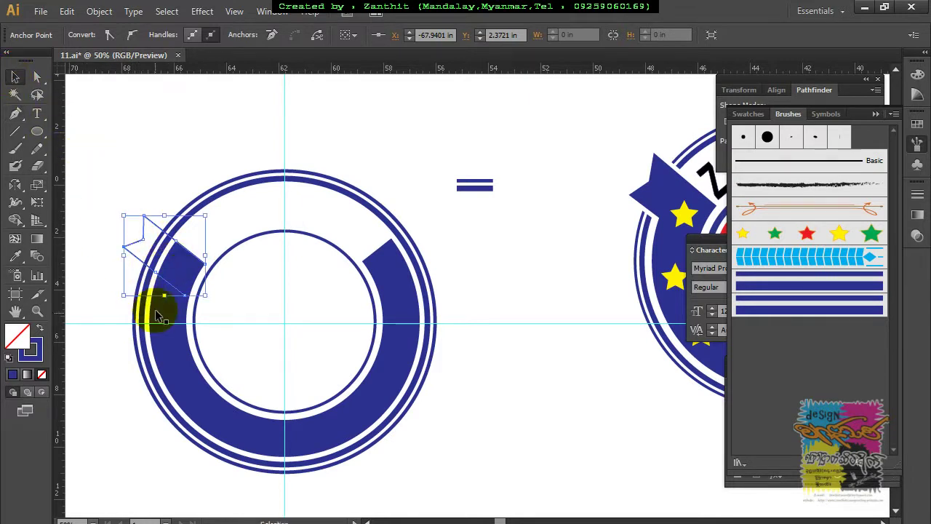
{"action": "left_click", "coordinate": [129, 141]}
{"action": "left_click", "coordinate": [147, 220]}
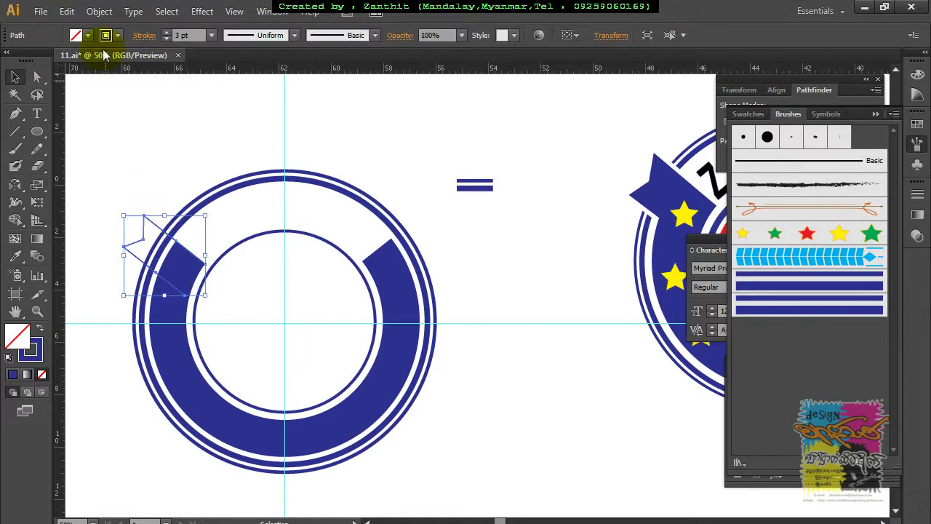
{"action": "left_click", "coordinate": [88, 35]}
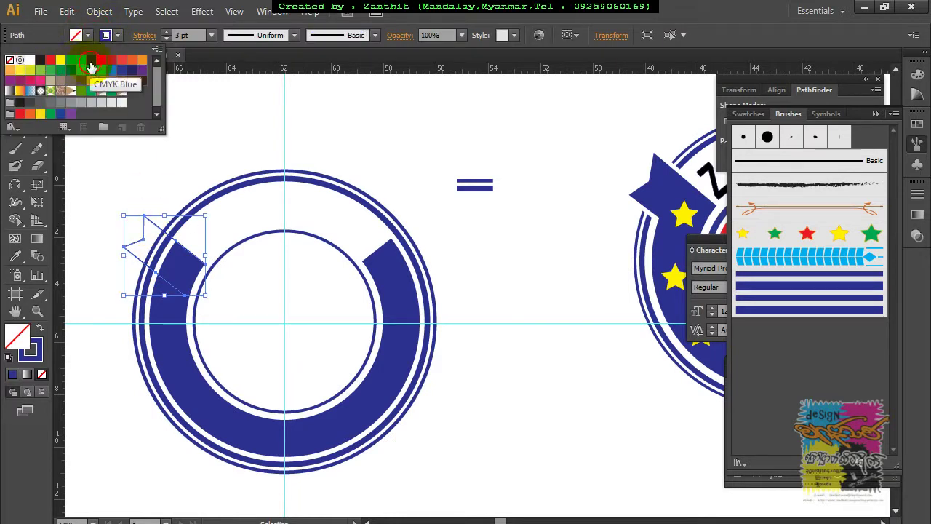
{"action": "left_click", "coordinate": [90, 60]}
{"action": "left_click", "coordinate": [235, 141]}
{"action": "left_click", "coordinate": [234, 146]}
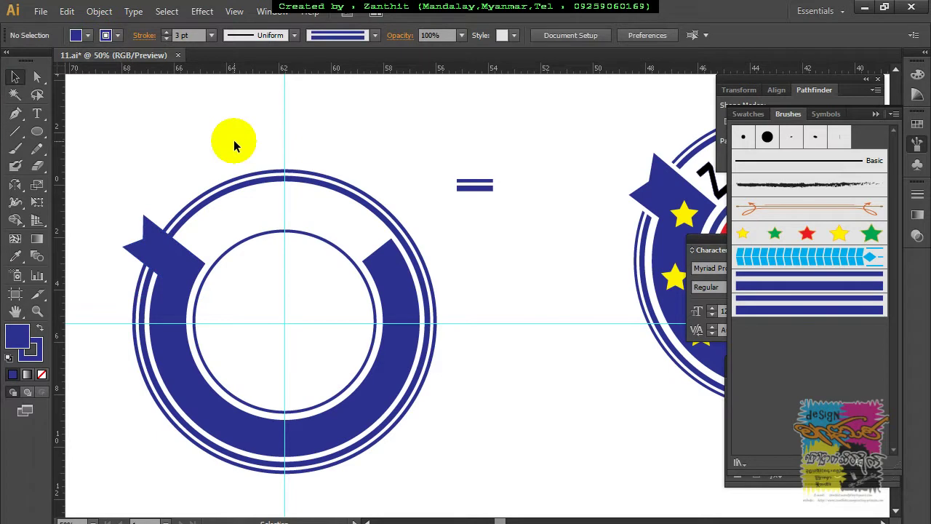
Try to reflect a copy of the filled ribbon end across the vertical guide, and undo it
{"action": "left_click", "coordinate": [157, 230]}
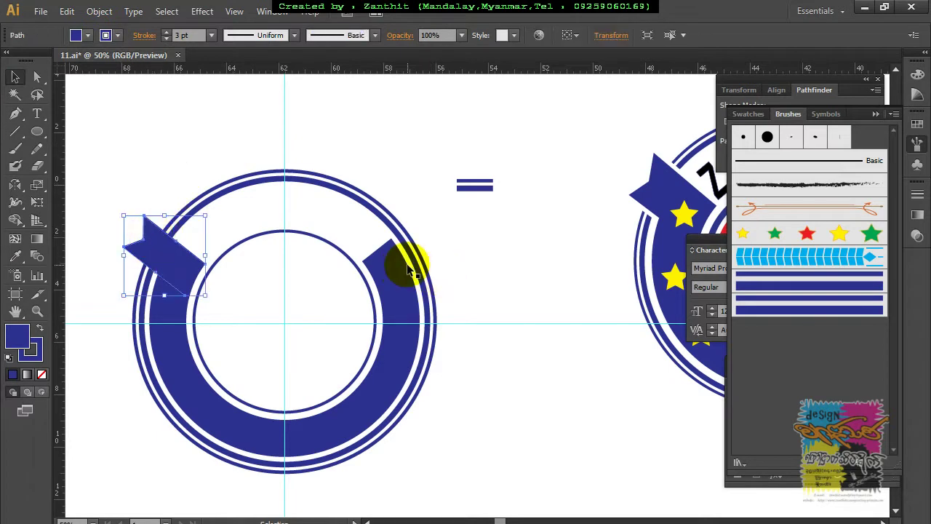
{"action": "left_click", "coordinate": [15, 186]}
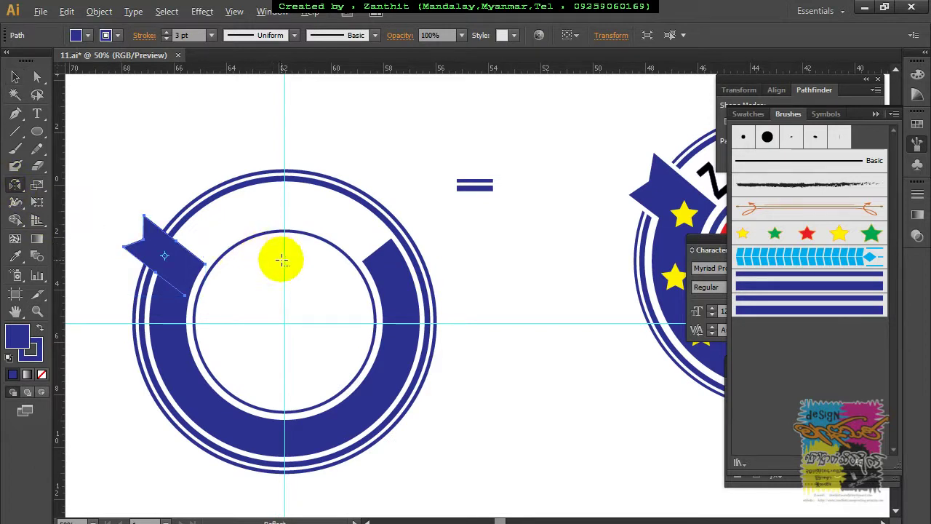
{"action": "left_click", "coordinate": [283, 266], "text": "alt"}
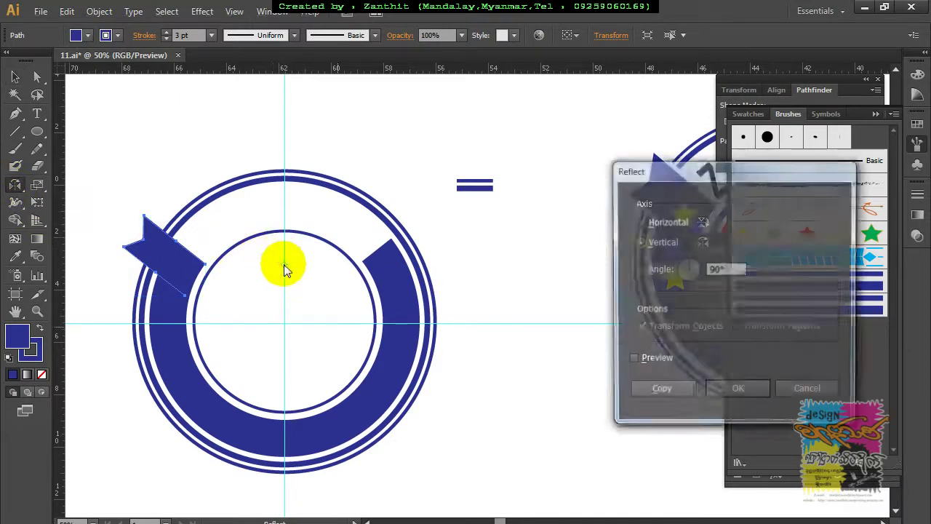
{"action": "left_click", "coordinate": [669, 391]}
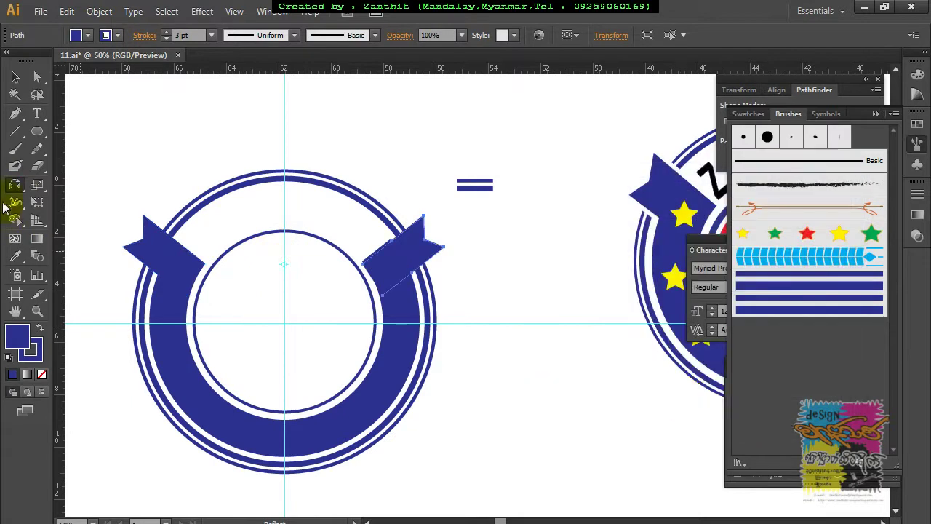
{"action": "key", "text": "ctrl"}
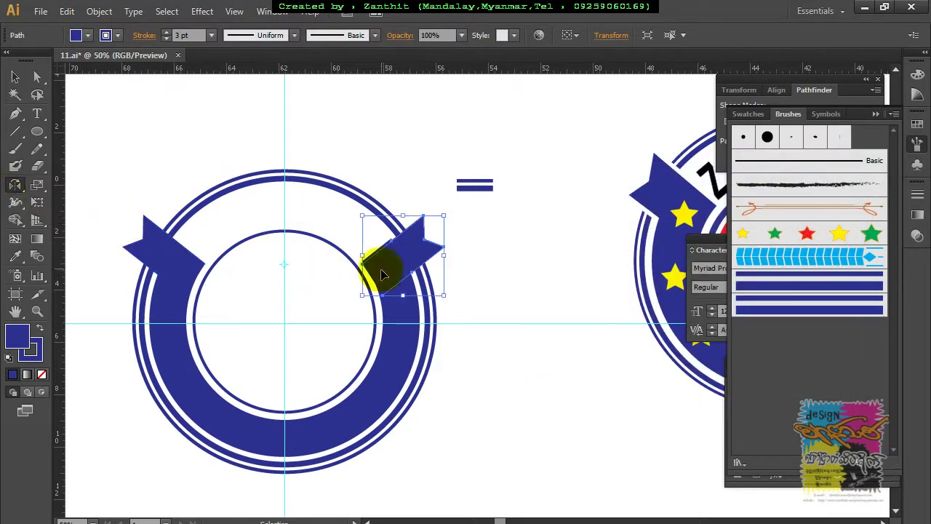
{"action": "key", "text": "ctrl+z"}
Reflect a copy of the ribbon end about the vertical axis, with the reflection origin exactly on the vertical guide
{"action": "left_click_drag", "start_coordinate": [109, 173], "coordinate": [443, 384]}
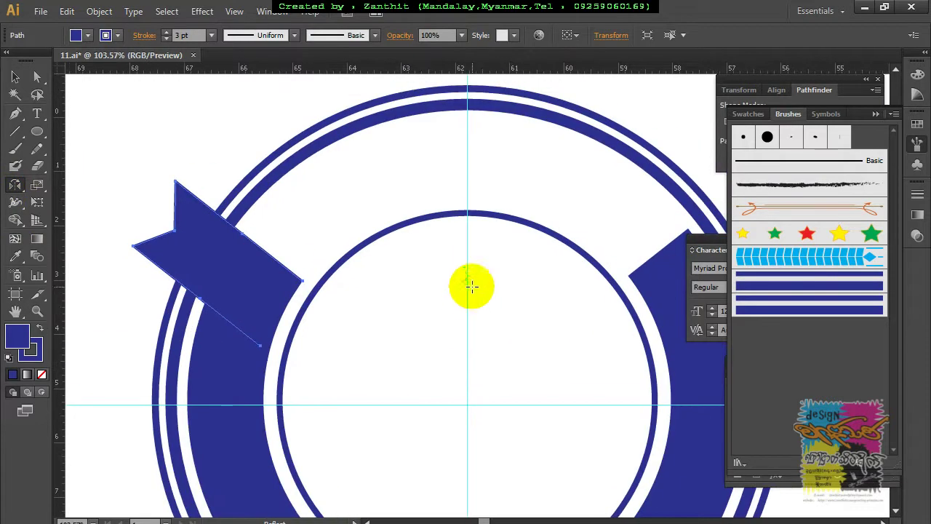
{"action": "left_click", "coordinate": [467, 270], "text": "alt"}
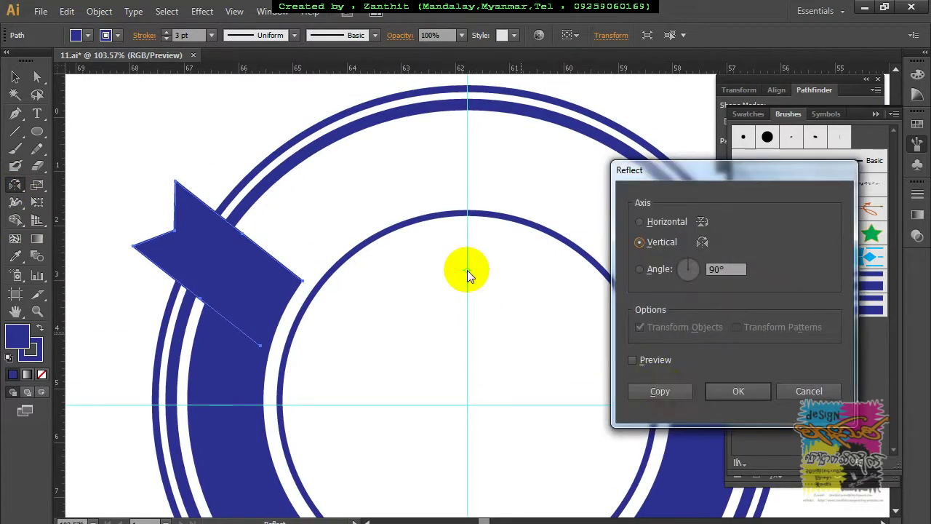
{"action": "left_click", "coordinate": [660, 392]}
Cut away the sliver of the thick band protruding above the mirrored ribbon end with Shape Builder
{"action": "left_click_drag", "start_coordinate": [555, 351], "coordinate": [492, 361]}
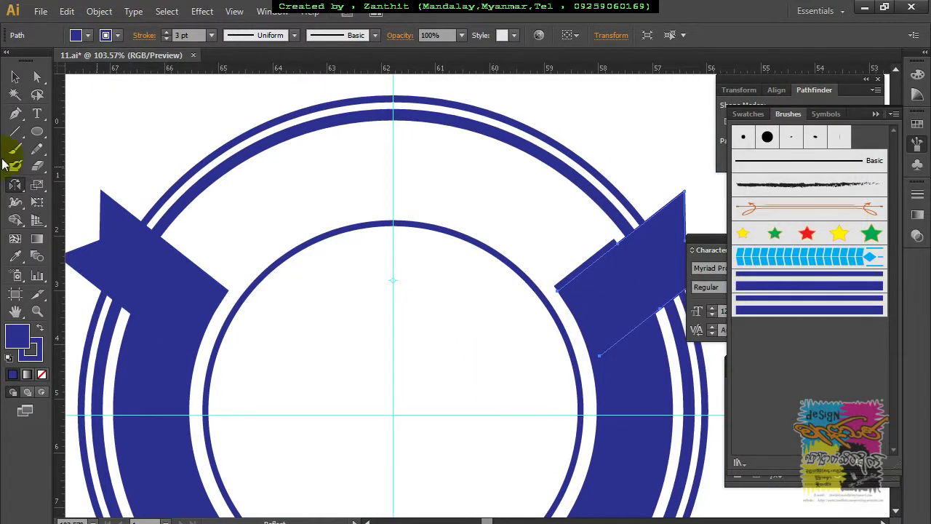
{"action": "left_click", "coordinate": [17, 76]}
{"action": "left_click", "coordinate": [597, 276]}
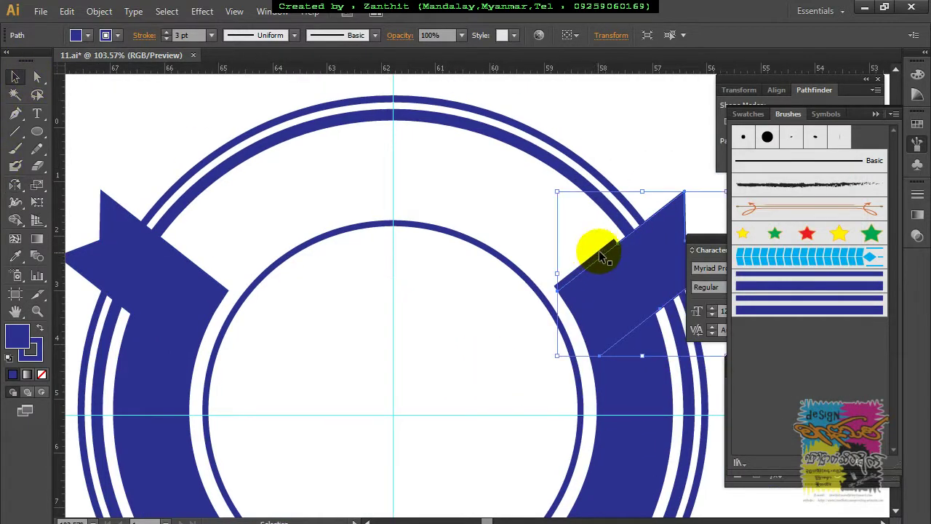
{"action": "left_click", "coordinate": [647, 133]}
{"action": "left_click", "coordinate": [637, 377]}
{"action": "left_click", "coordinate": [669, 215], "text": "shift"}
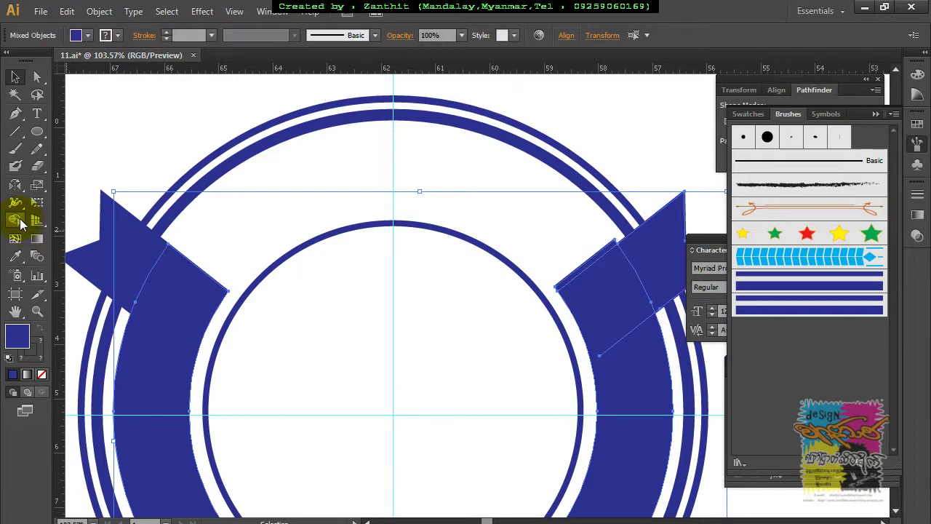
{"action": "left_click", "coordinate": [21, 224]}
{"action": "left_click", "coordinate": [595, 258], "text": "alt"}
{"action": "left_click", "coordinate": [13, 223]}
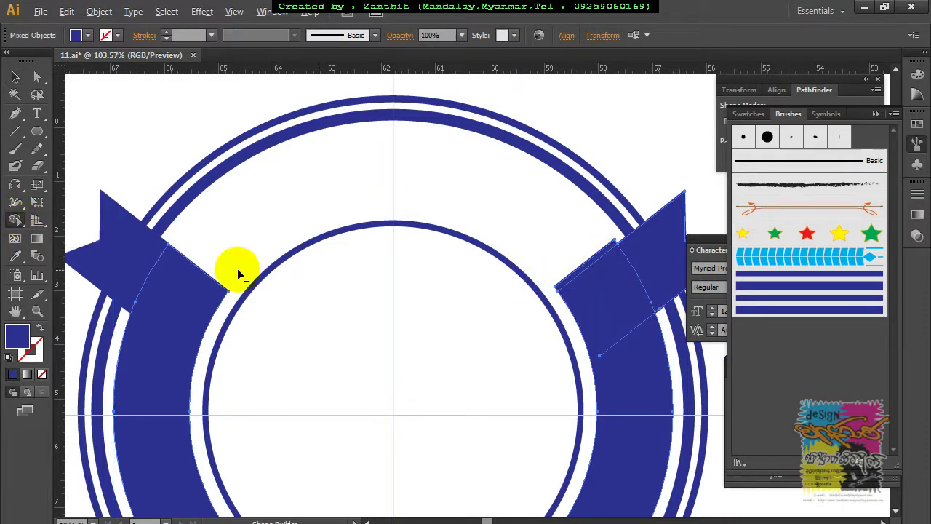
{"action": "left_click", "coordinate": [575, 273], "text": "alt"}
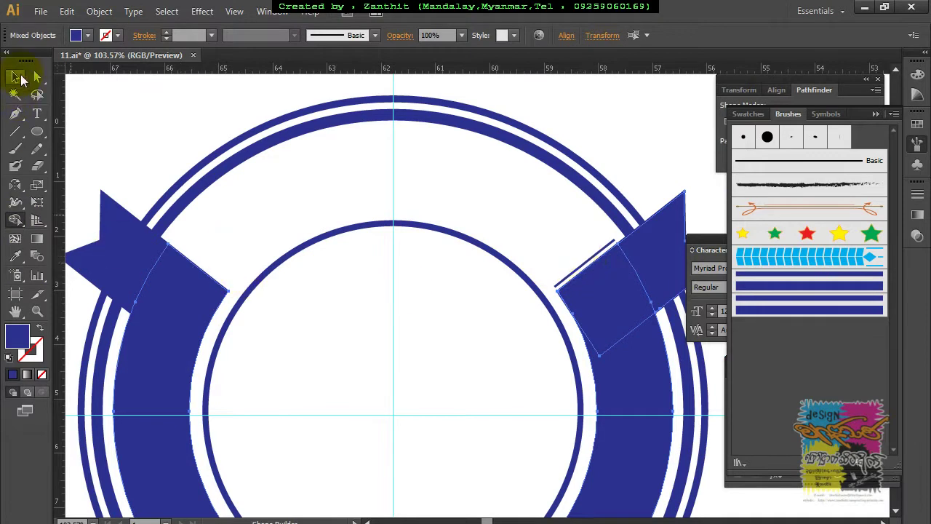
Delete the leftover thin diagonal line above the mirrored ribbon end
{"action": "left_click_drag", "start_coordinate": [164, 72], "coordinate": [197, 62]}
{"action": "key", "text": "space"}
{"action": "left_click_drag", "start_coordinate": [307, 384], "coordinate": [334, 87]}
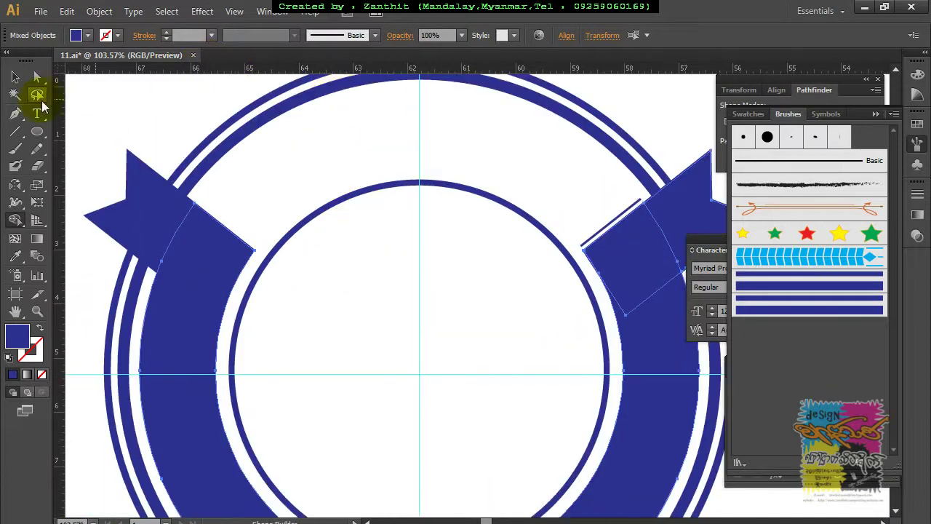
{"action": "left_click", "coordinate": [16, 76]}
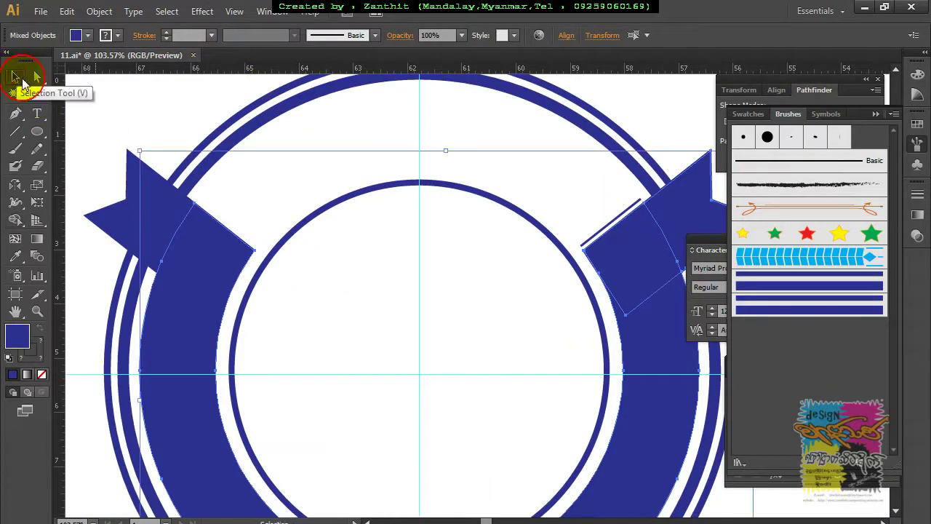
{"action": "left_click", "coordinate": [167, 108]}
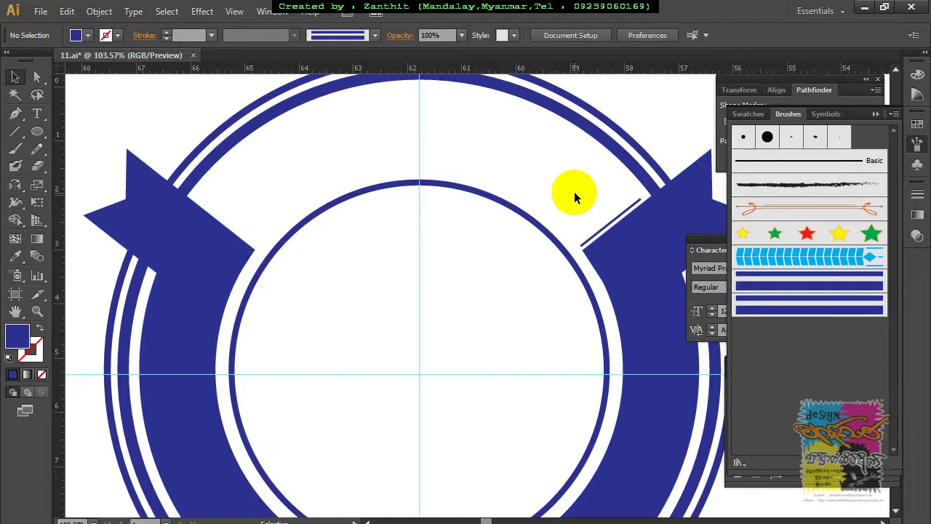
{"action": "left_click", "coordinate": [596, 242]}
{"action": "key", "text": "Delete"}
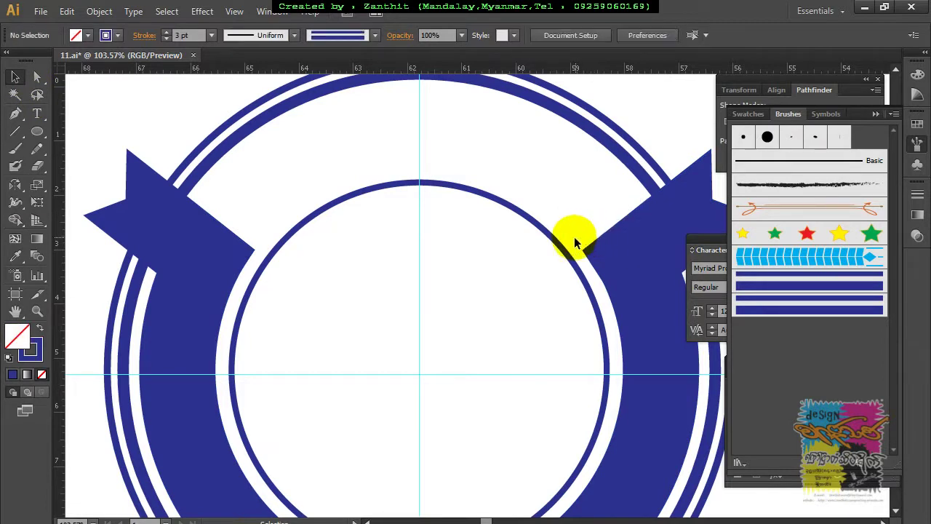
Unite both notched ribbon ends and the thick open-topped band into one shape with Pathfinder
{"action": "left_click", "coordinate": [151, 182]}
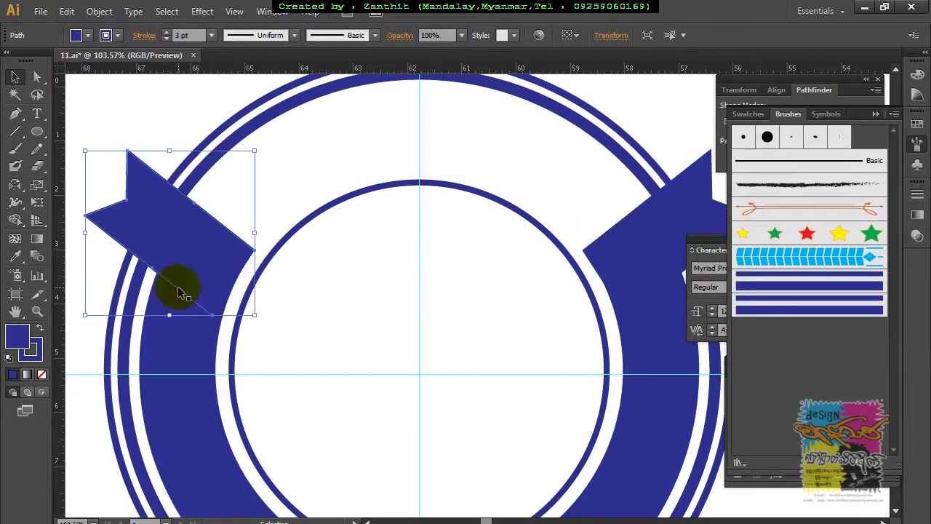
{"action": "left_click", "coordinate": [181, 339], "text": "shift"}
{"action": "left_click", "coordinate": [687, 219], "text": "shift"}
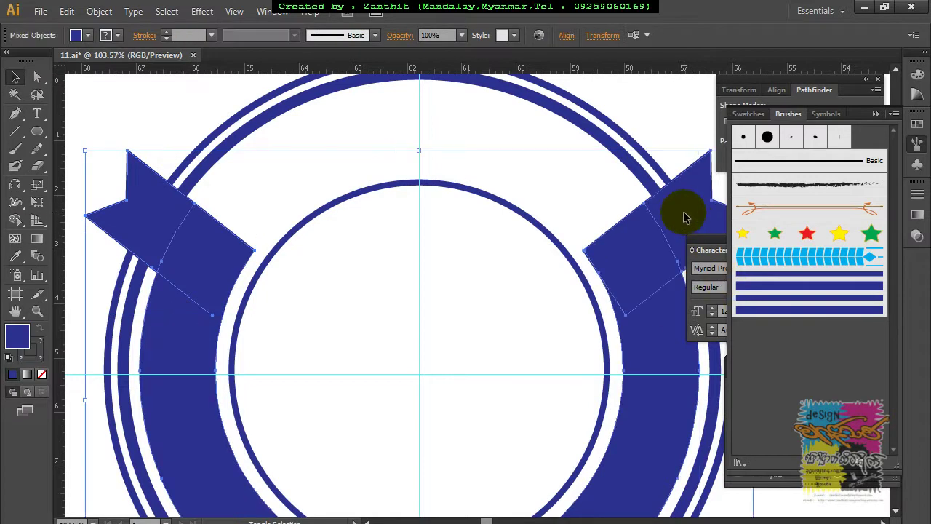
{"action": "left_click", "coordinate": [818, 89]}
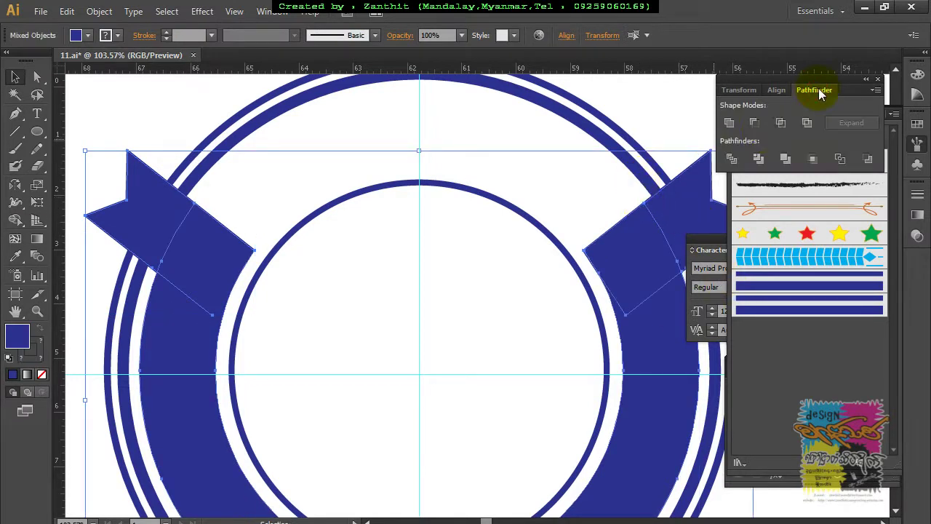
{"action": "left_click", "coordinate": [737, 128]}
{"action": "left_click", "coordinate": [680, 125]}
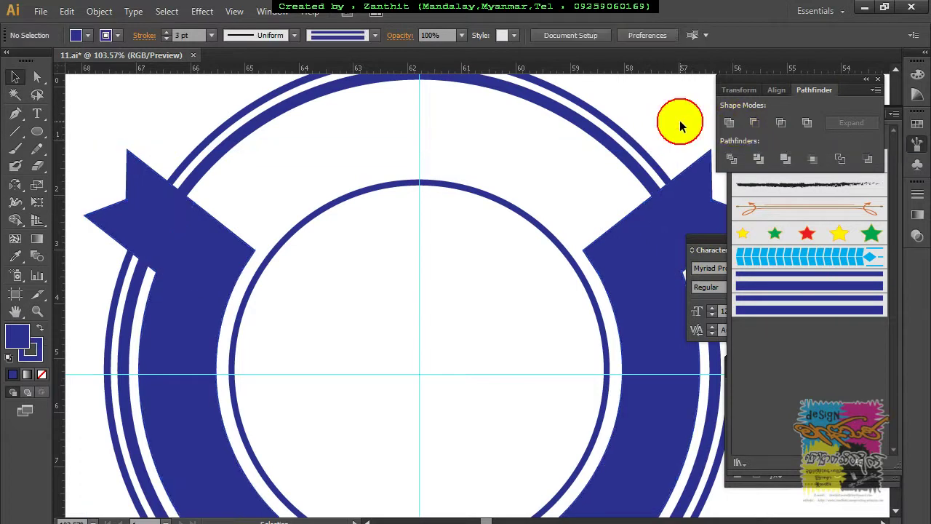
Draw a small five-pointed star on the vertical guide in the lower middle of the thick blue band
{"action": "key", "text": "ctrl+minus"}
{"action": "key", "text": "ctrl+minus"}
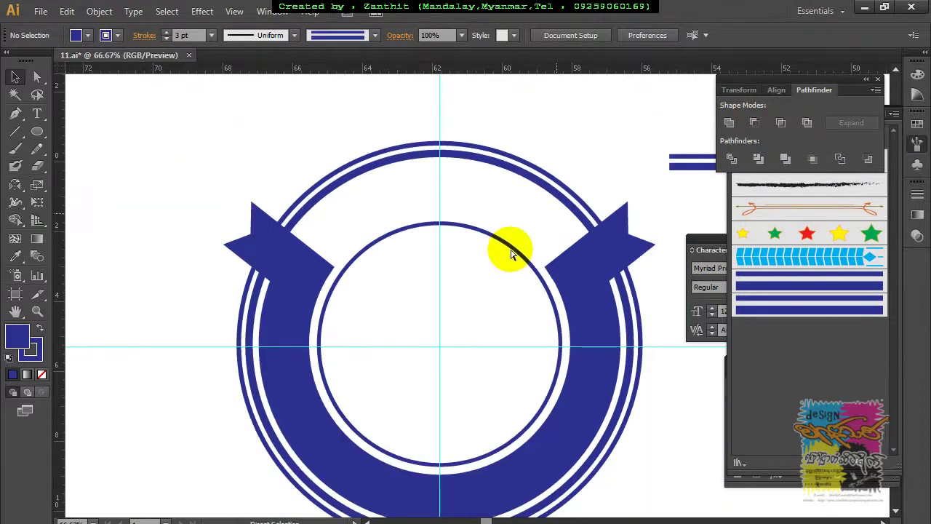
{"action": "key", "text": "space"}
{"action": "left_click_drag", "start_coordinate": [628, 410], "coordinate": [415, 382]}
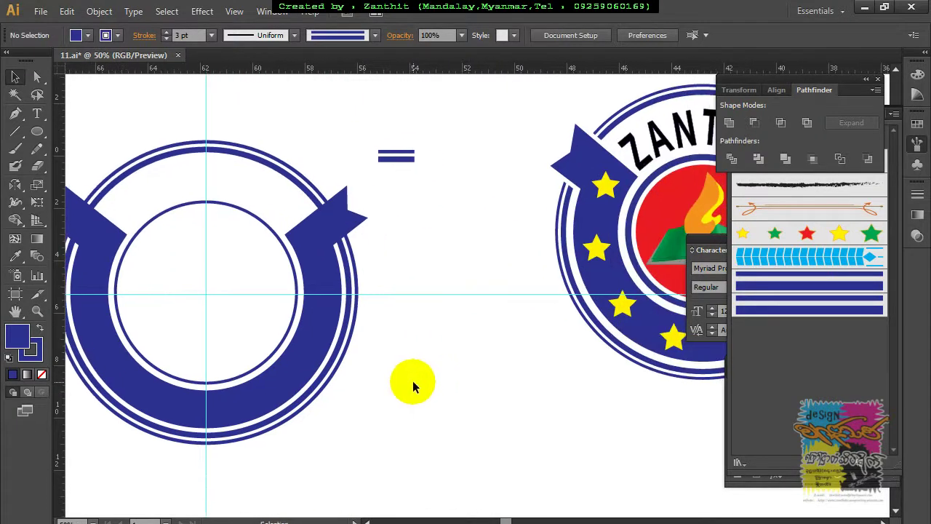
{"action": "key", "text": "ctrl+minus"}
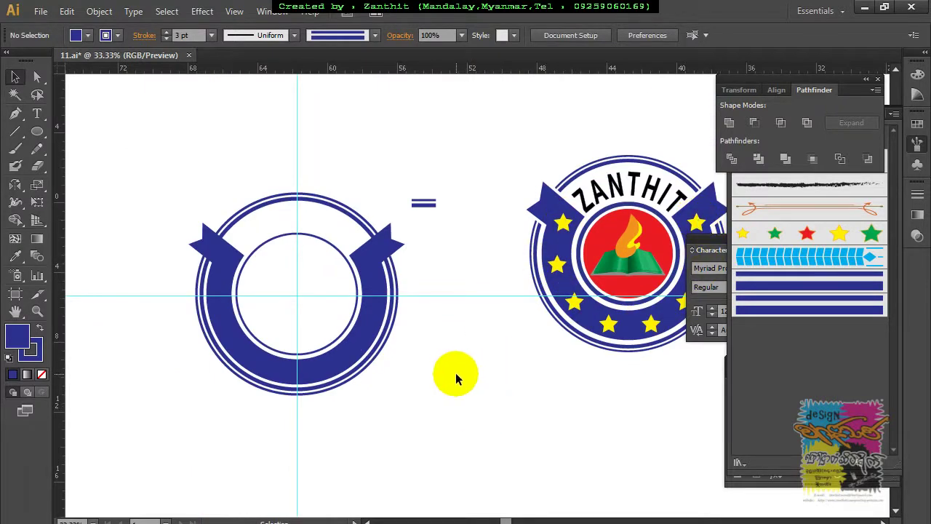
{"action": "key", "text": "ctrl+plus"}
{"action": "left_click_drag", "start_coordinate": [302, 417], "coordinate": [591, 406]}
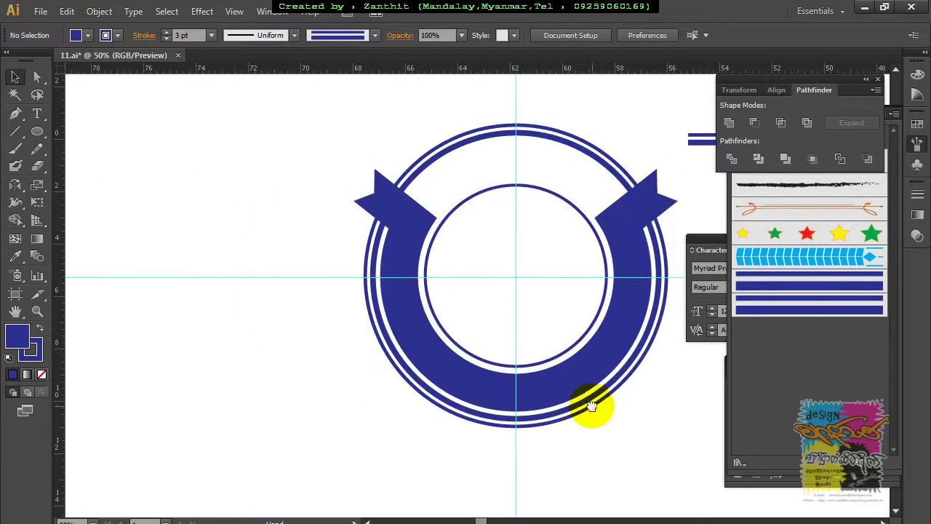
{"action": "left_click", "coordinate": [36, 131]}
{"action": "left_click", "coordinate": [90, 200]}
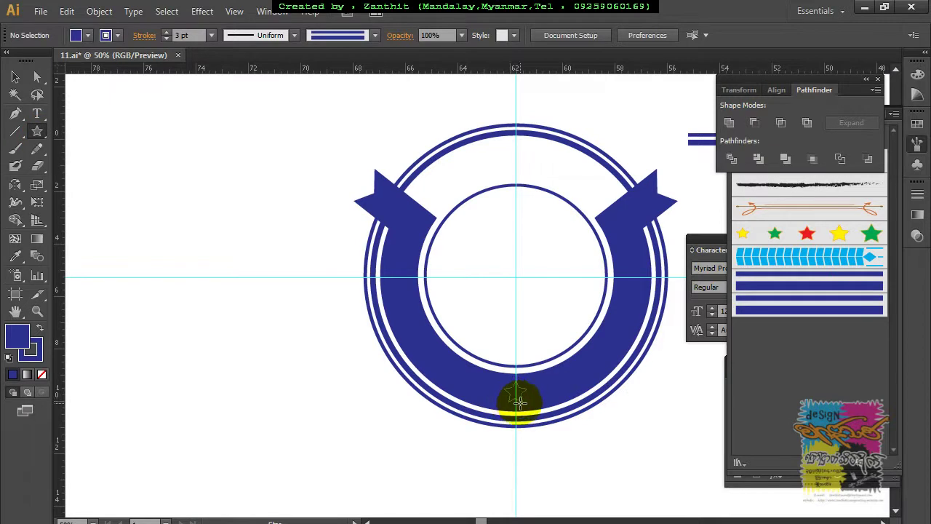
{"action": "left_click_drag", "start_coordinate": [518, 400], "coordinate": [516, 395]}
Fill the small star with yellow and deselect it
{"action": "left_click", "coordinate": [76, 35]}
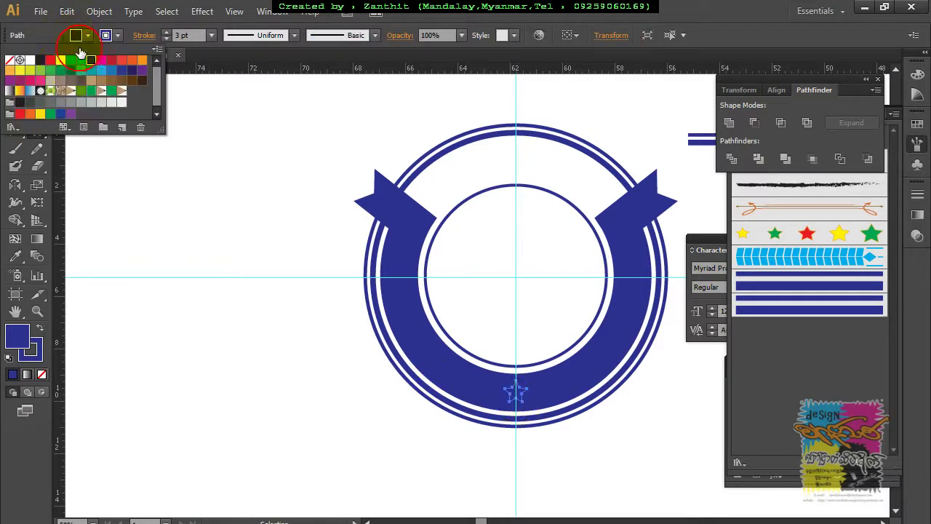
{"action": "left_click", "coordinate": [59, 61]}
{"action": "left_click", "coordinate": [16, 76]}
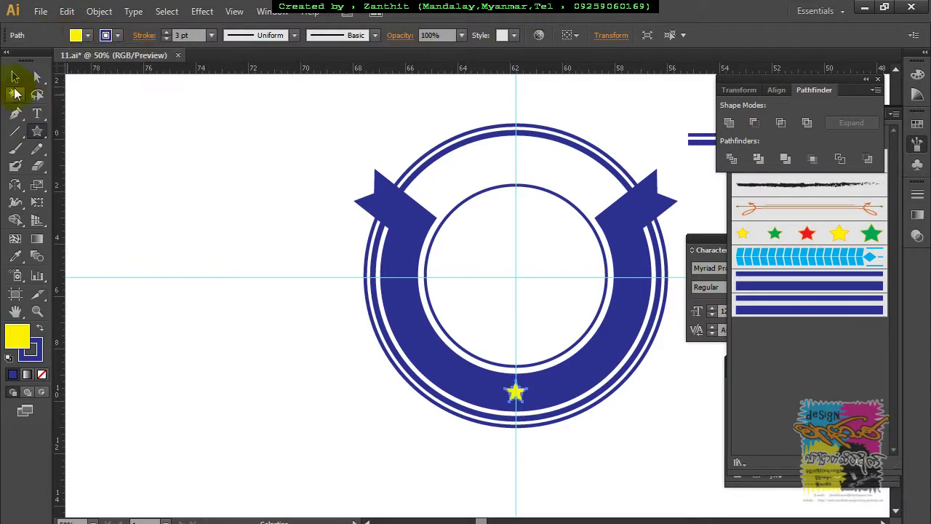
{"action": "left_click", "coordinate": [235, 349]}
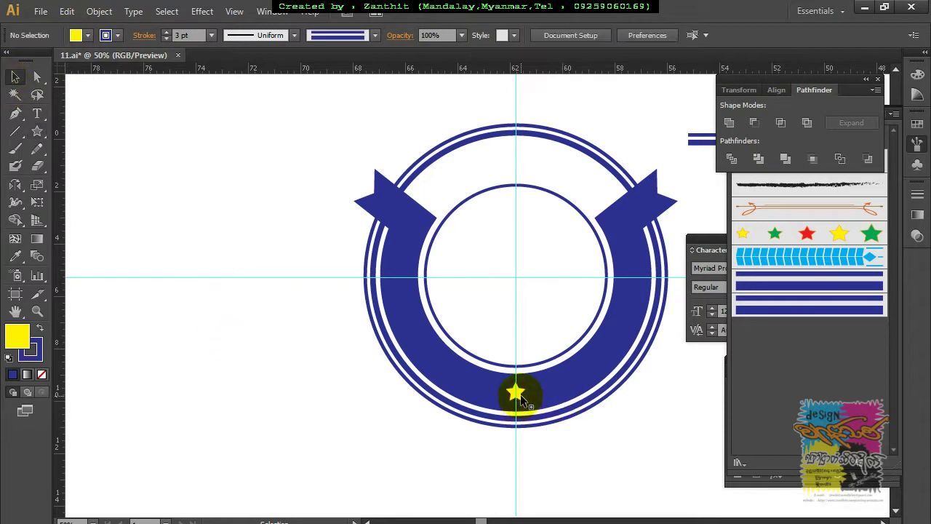
Move the yellow star off the emblem to the empty area at its lower left and place a copy farther left, level with it
{"action": "left_click", "coordinate": [515, 391]}
{"action": "left_click_drag", "start_coordinate": [514, 388], "coordinate": [317, 417]}
{"action": "left_click", "coordinate": [264, 374]}
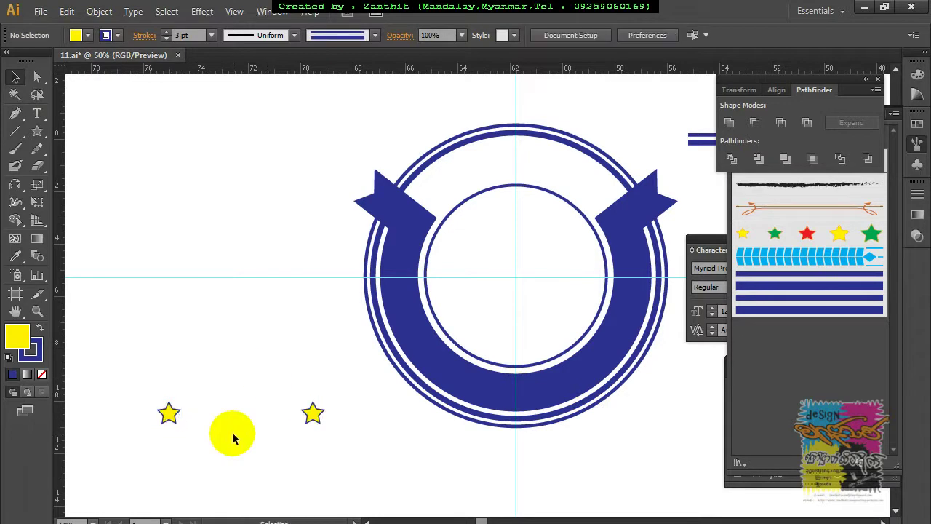
Blend the two yellow stars into a straight row with the Blend tool
{"action": "left_click", "coordinate": [37, 256]}
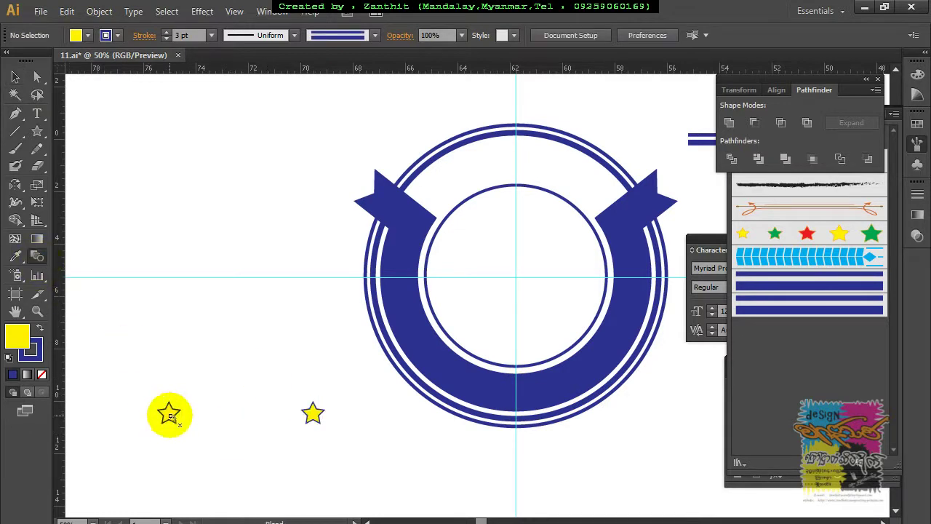
{"action": "left_click", "coordinate": [169, 415]}
{"action": "left_click", "coordinate": [313, 414]}
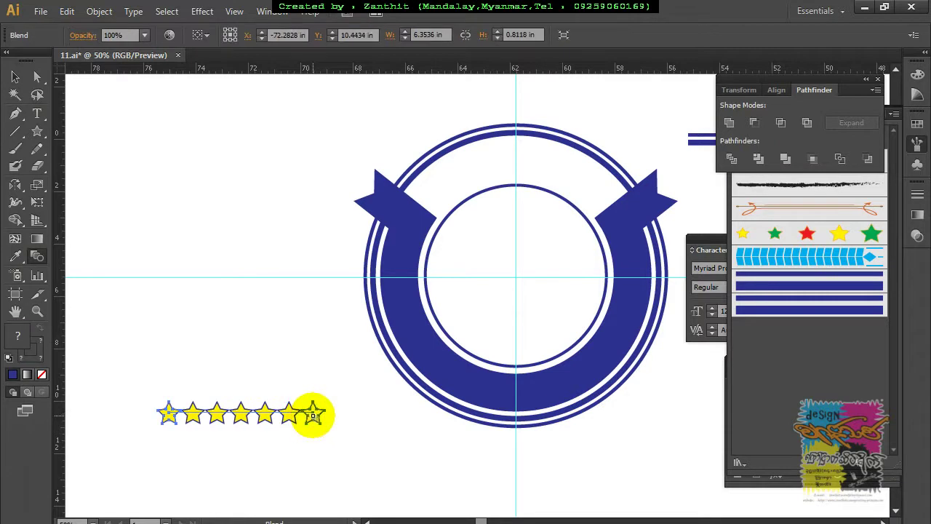
{"action": "left_click", "coordinate": [15, 77]}
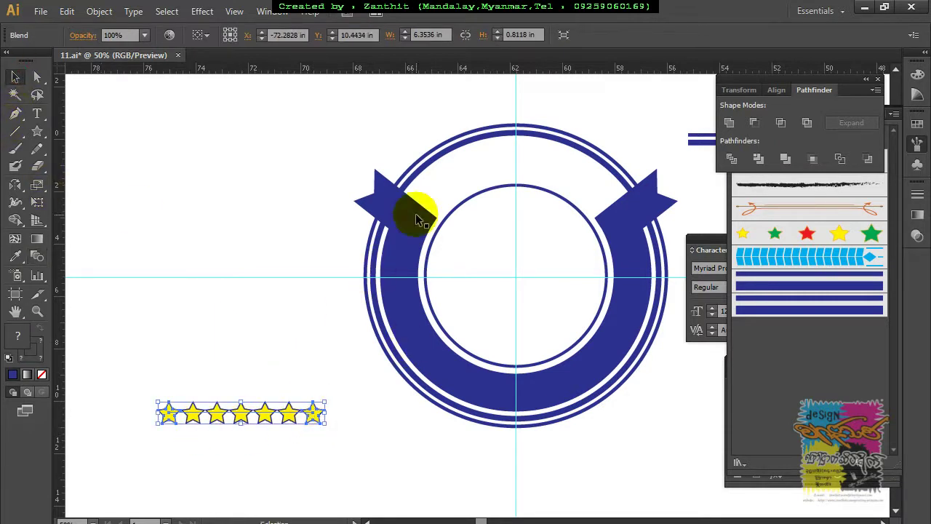
{"action": "left_click", "coordinate": [146, 189]}
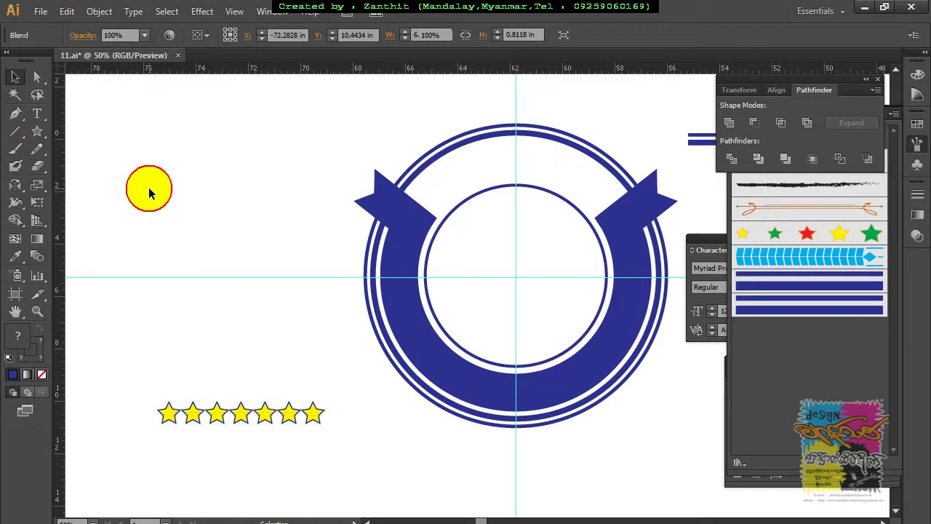
Draw a circle about 8.9 in across from the guides' intersection, running through the thick band, and remove its fill
{"action": "left_click", "coordinate": [37, 132]}
{"action": "left_click", "coordinate": [98, 165]}
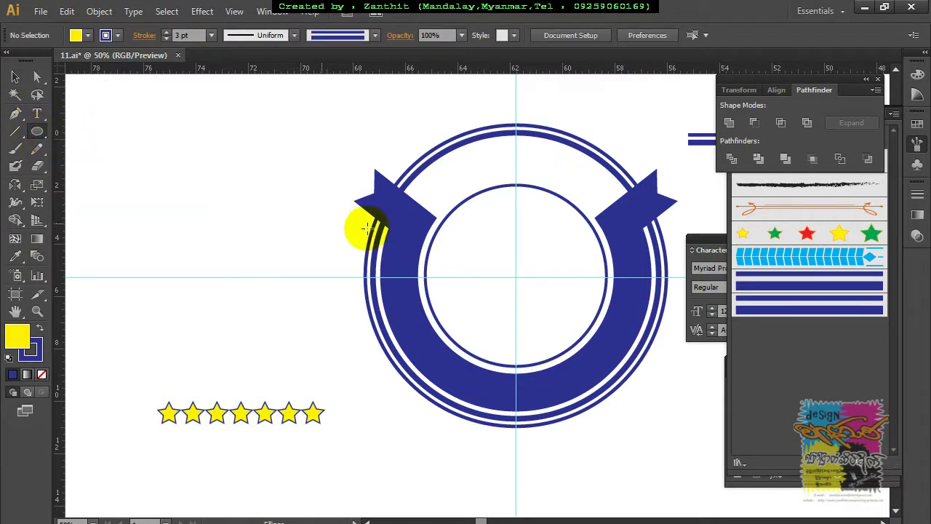
{"action": "left_click_drag", "start_coordinate": [515, 277], "coordinate": [631, 162]}
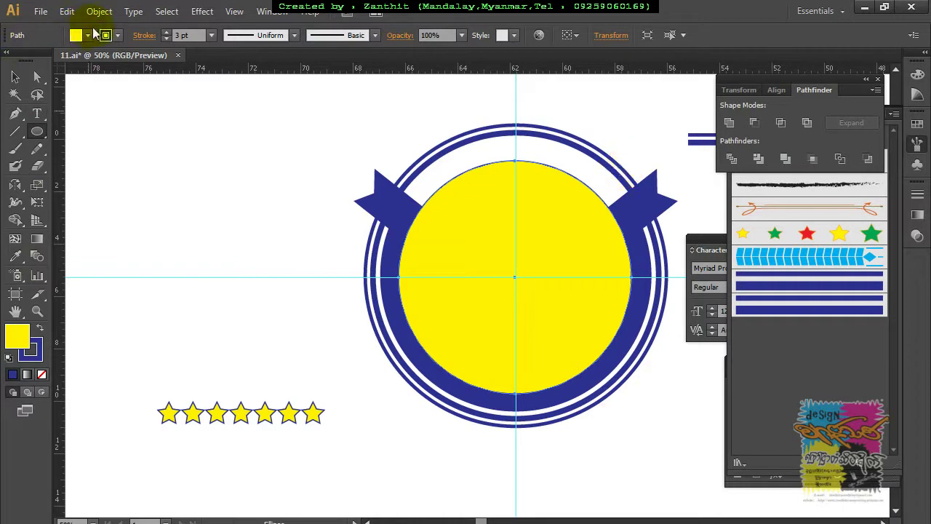
{"action": "left_click", "coordinate": [88, 34]}
{"action": "left_click", "coordinate": [8, 61]}
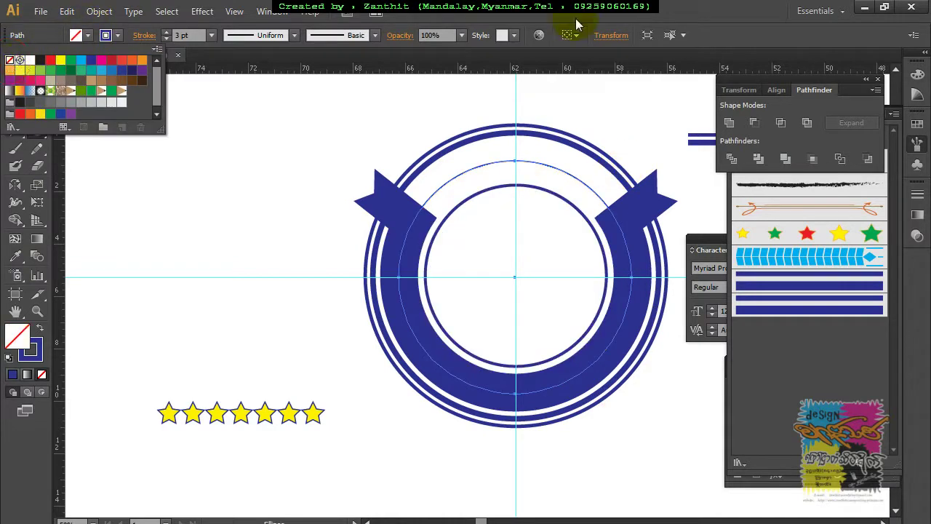
Try to run the star blend along the uncut circle with Replace Spine, and undo it
{"action": "left_click", "coordinate": [16, 76]}
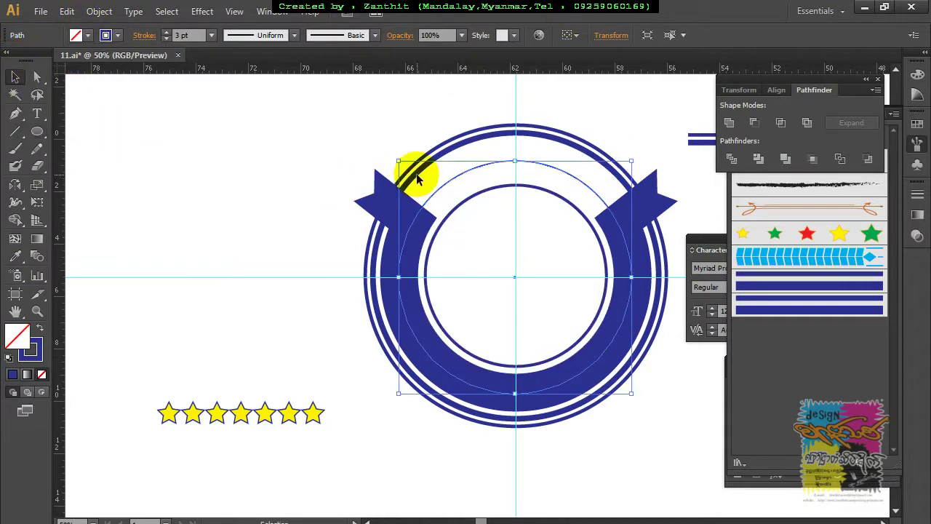
{"action": "left_click", "coordinate": [287, 416], "text": "shift"}
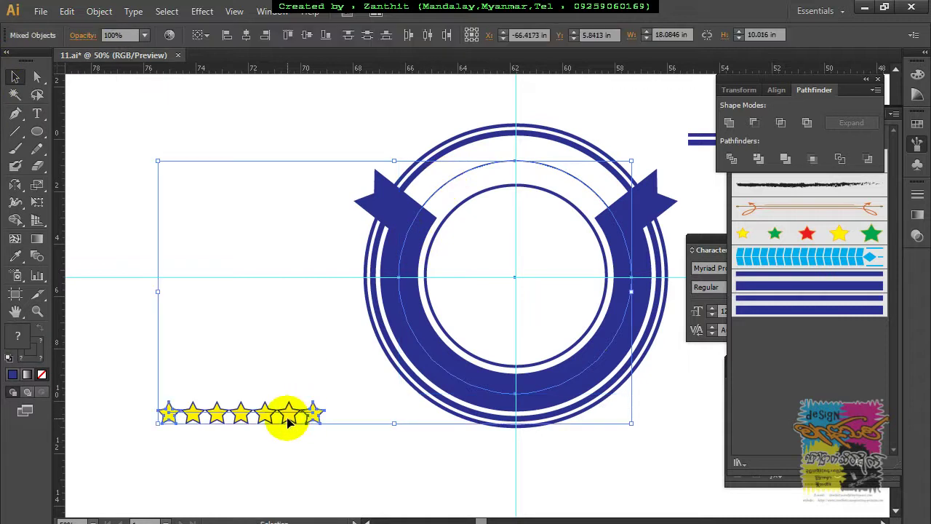
{"action": "left_click", "coordinate": [99, 12]}
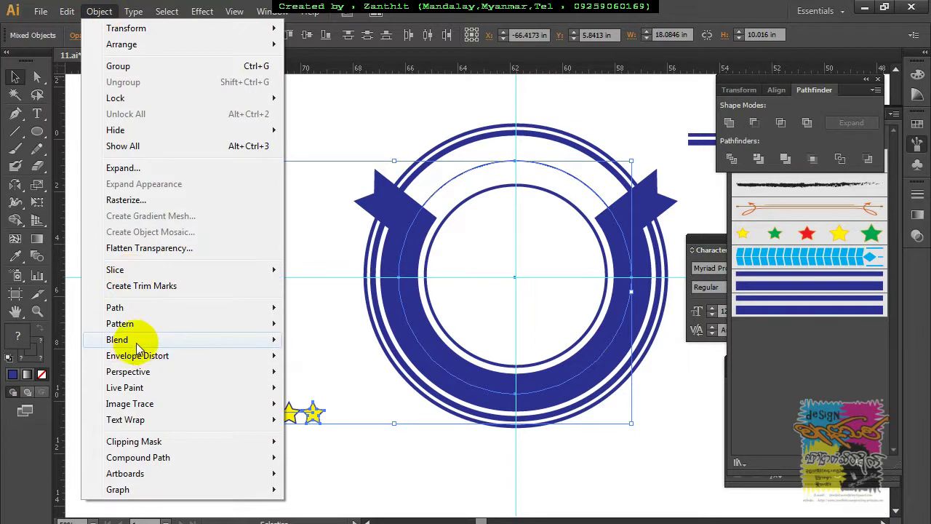
{"action": "mouse_move", "coordinate": [140, 344]}
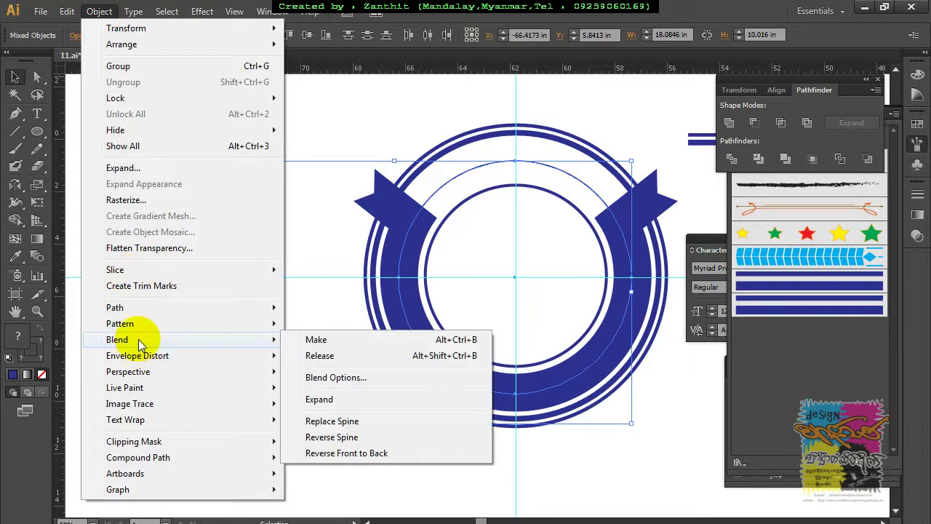
{"action": "left_click", "coordinate": [374, 424]}
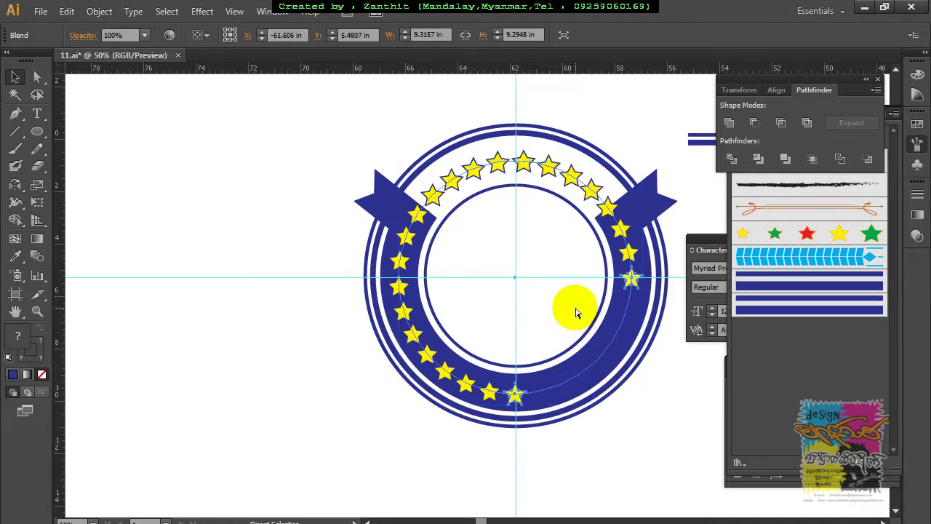
{"action": "key", "text": "ctrl+z"}
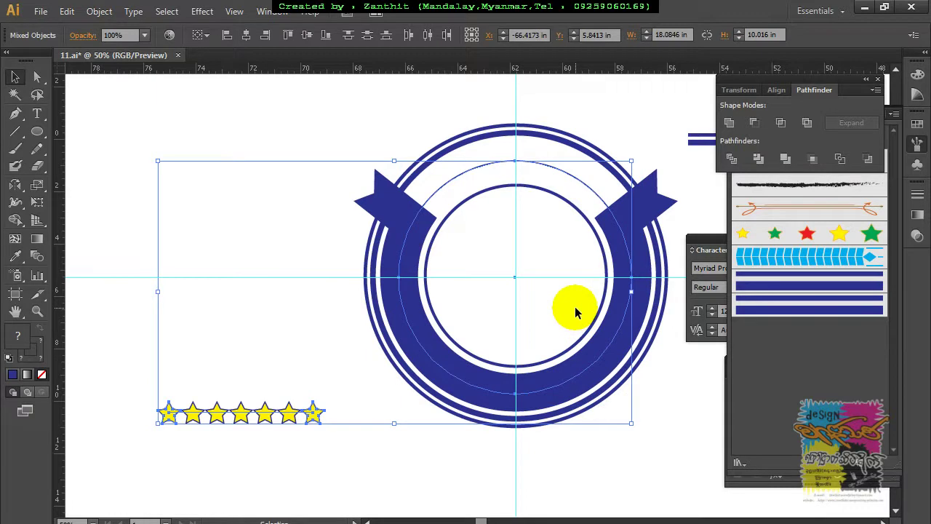
{"action": "left_click", "coordinate": [245, 118]}
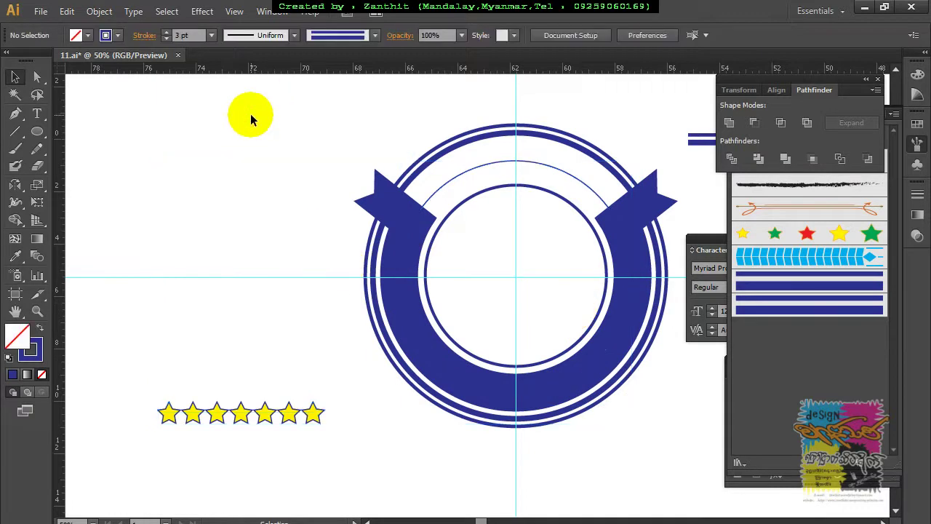
Cut the unfilled circle path open at its top anchor point on the vertical guide
{"action": "left_click", "coordinate": [497, 168]}
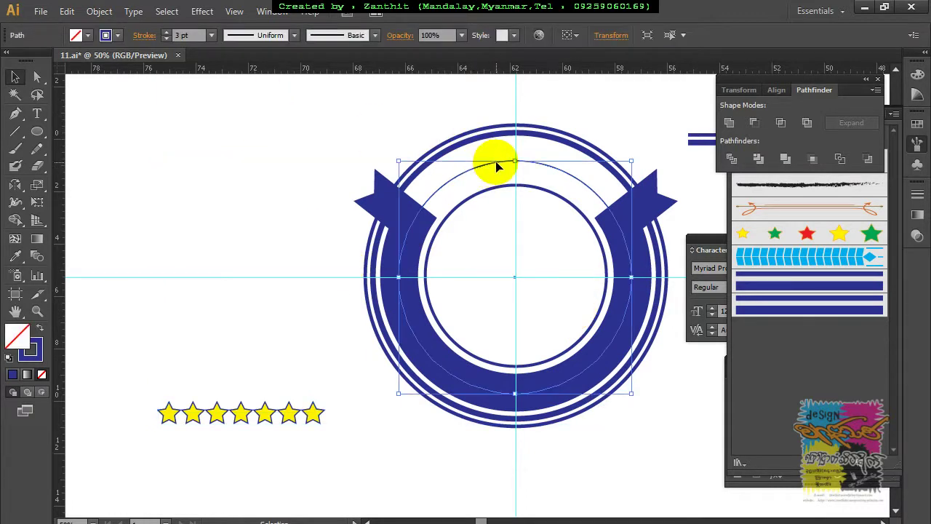
{"action": "left_click", "coordinate": [37, 77]}
{"action": "left_click", "coordinate": [269, 149]}
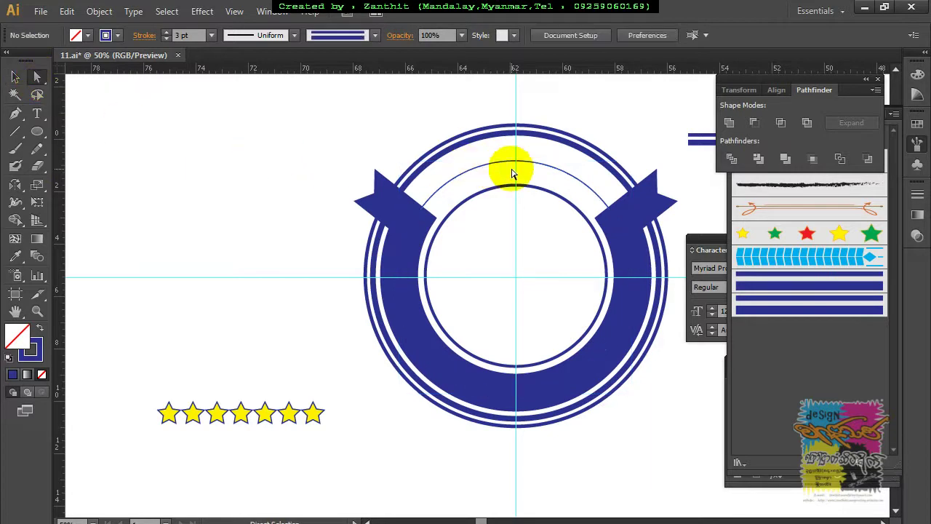
{"action": "left_click", "coordinate": [517, 161]}
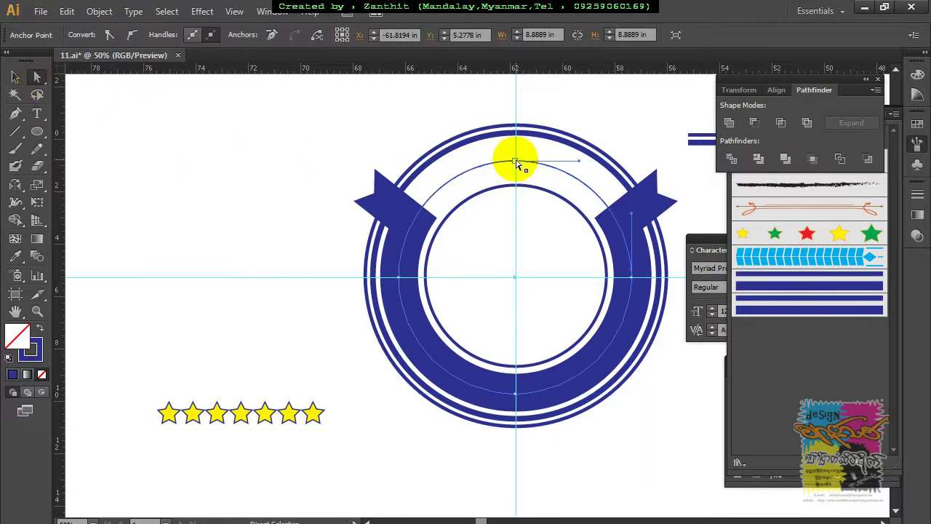
{"action": "left_click", "coordinate": [516, 161]}
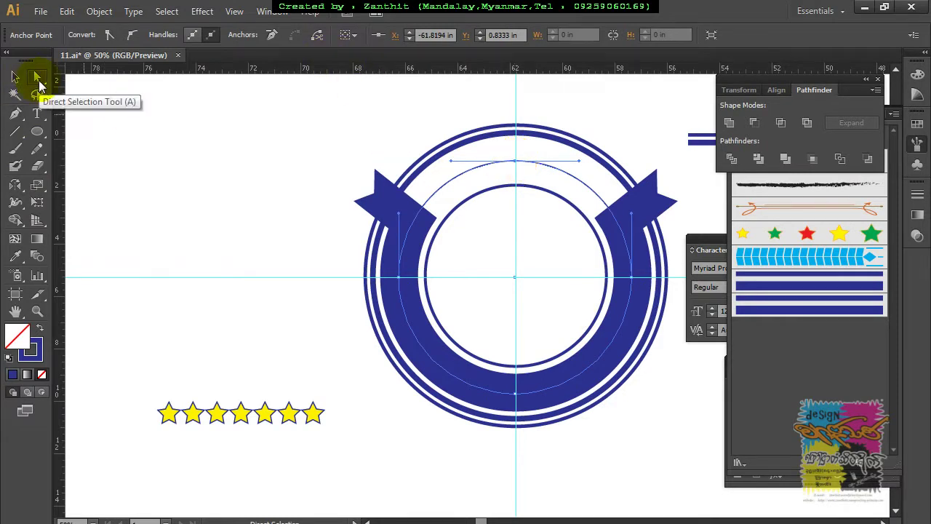
{"action": "left_click", "coordinate": [318, 36]}
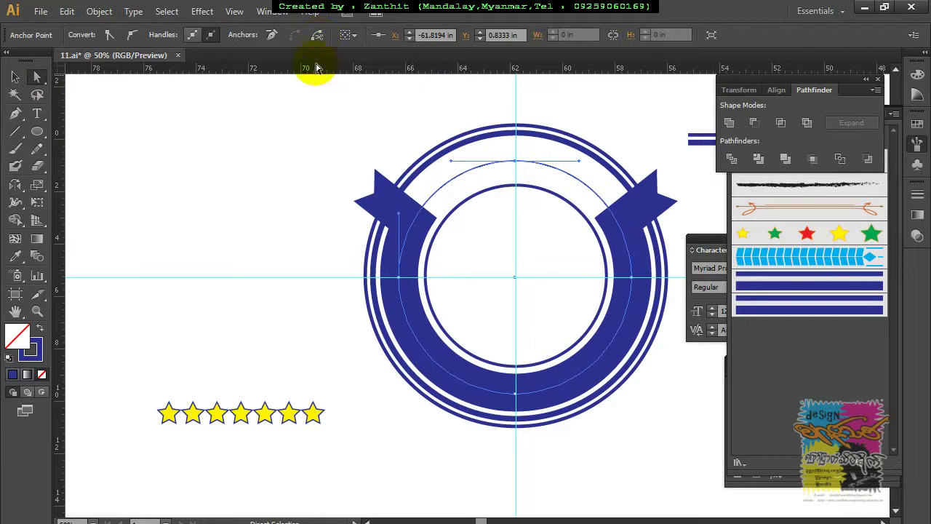
Replace the star blend's spine with the circle cut at the top so the stars follow the full ring
{"action": "left_click", "coordinate": [391, 121]}
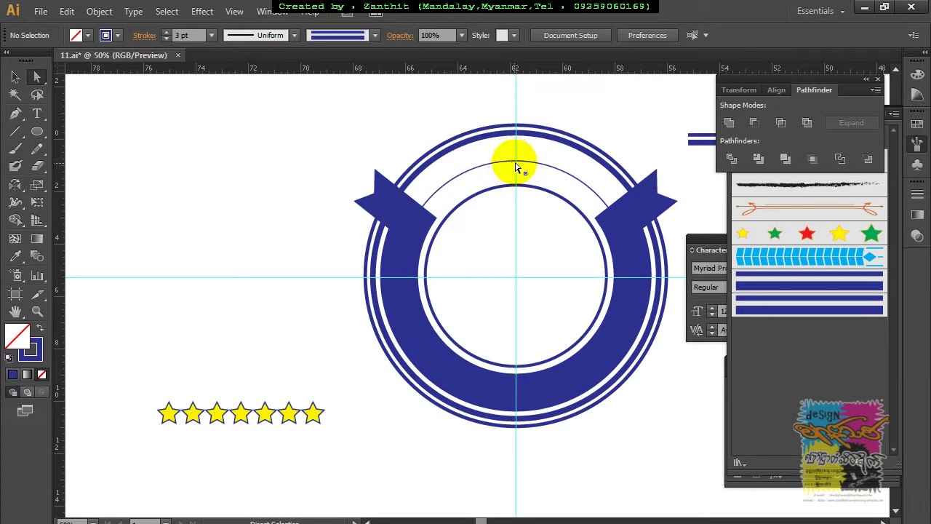
{"action": "left_click", "coordinate": [514, 151]}
{"action": "left_click_drag", "start_coordinate": [566, 188], "coordinate": [536, 176]}
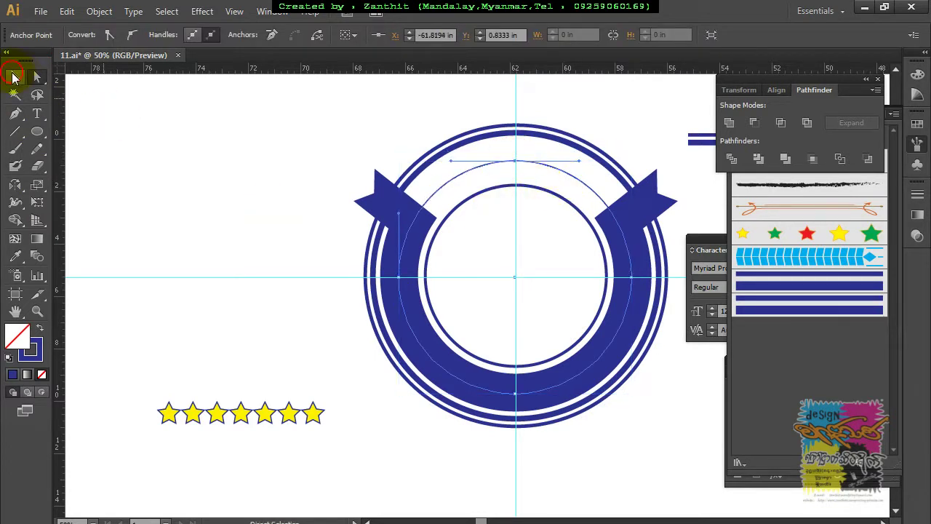
{"action": "left_click", "coordinate": [16, 78]}
{"action": "left_click", "coordinate": [242, 410], "text": "shift"}
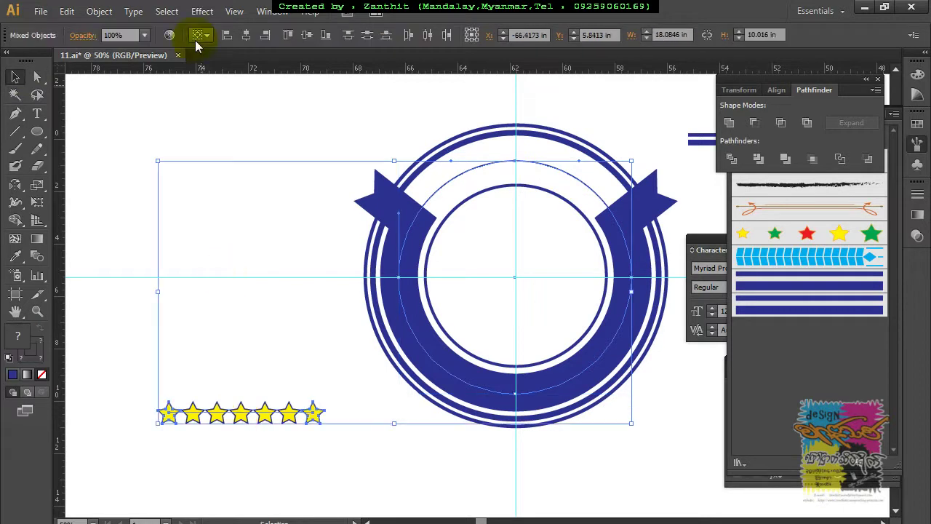
{"action": "left_click", "coordinate": [113, 15]}
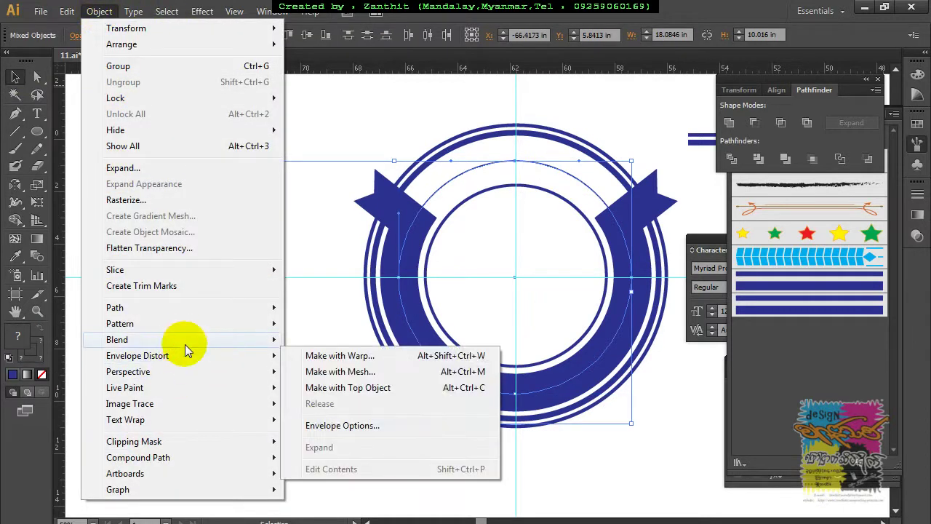
{"action": "mouse_move", "coordinate": [182, 341]}
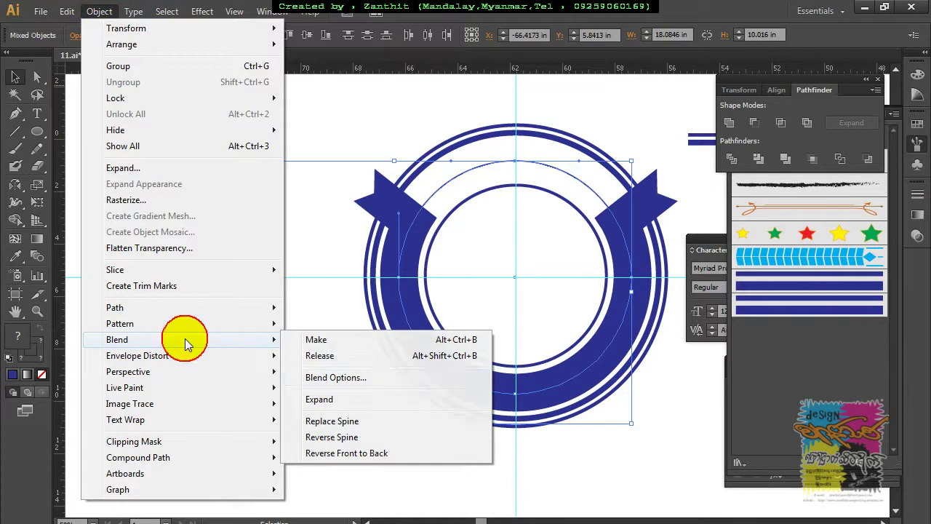
{"action": "left_click", "coordinate": [394, 426]}
{"action": "left_click", "coordinate": [395, 429]}
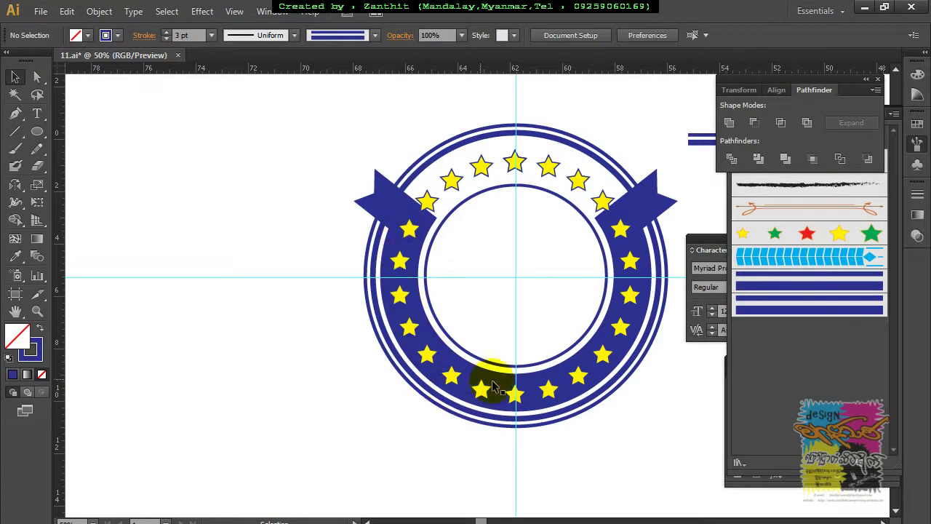
Set the star blend's spacing to Specified Steps with 16 steps, previewing the result around the ring
{"action": "left_click", "coordinate": [548, 166]}
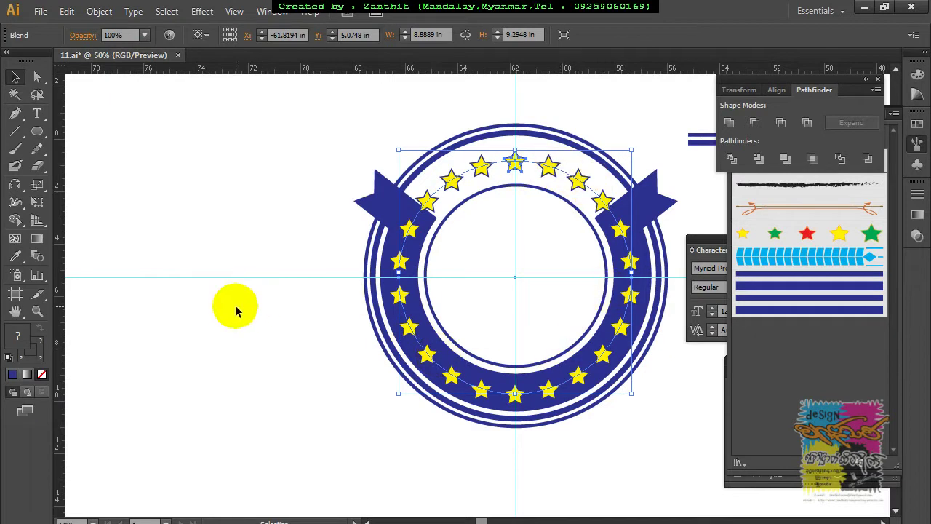
{"action": "double_click", "coordinate": [38, 259]}
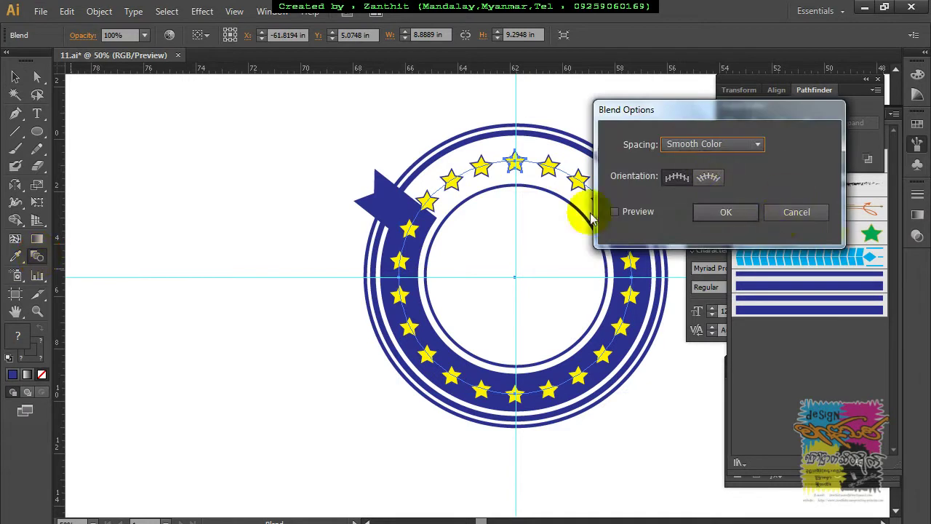
{"action": "left_click", "coordinate": [691, 144]}
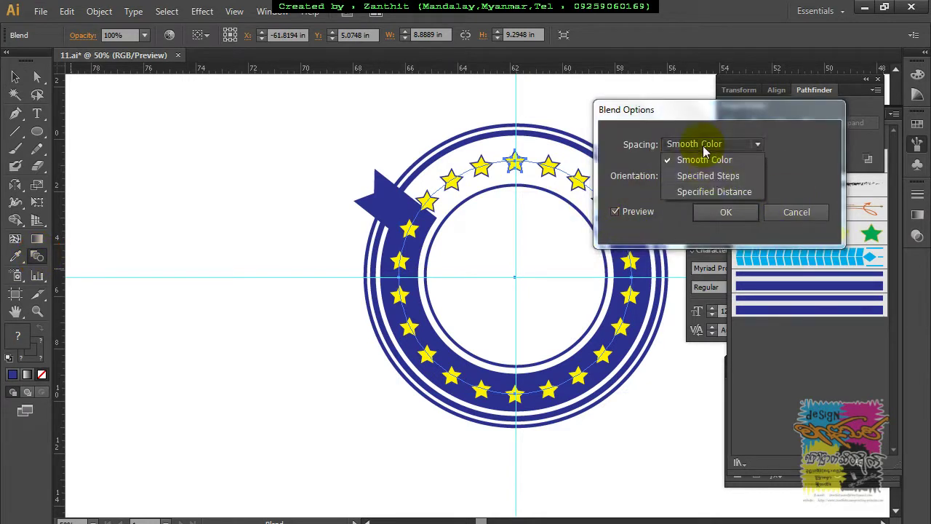
{"action": "left_click", "coordinate": [713, 176]}
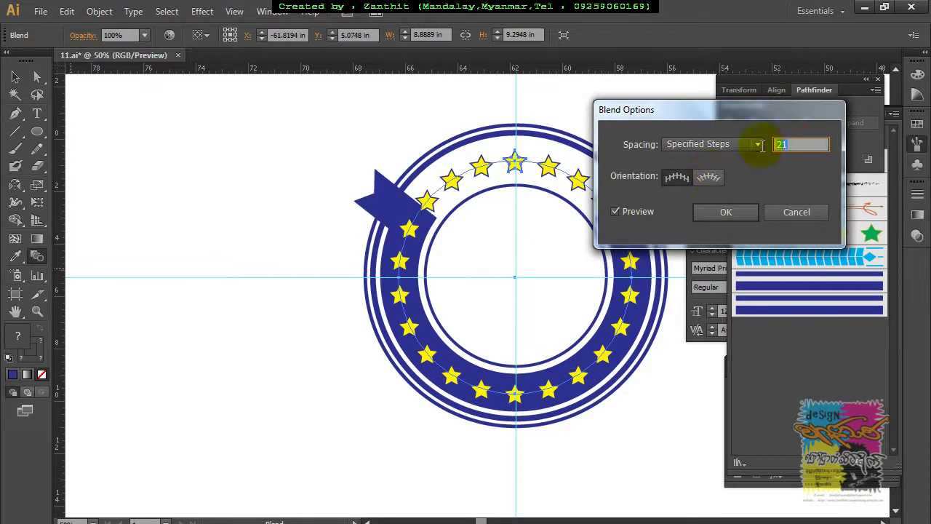
{"action": "type", "text": "18"}
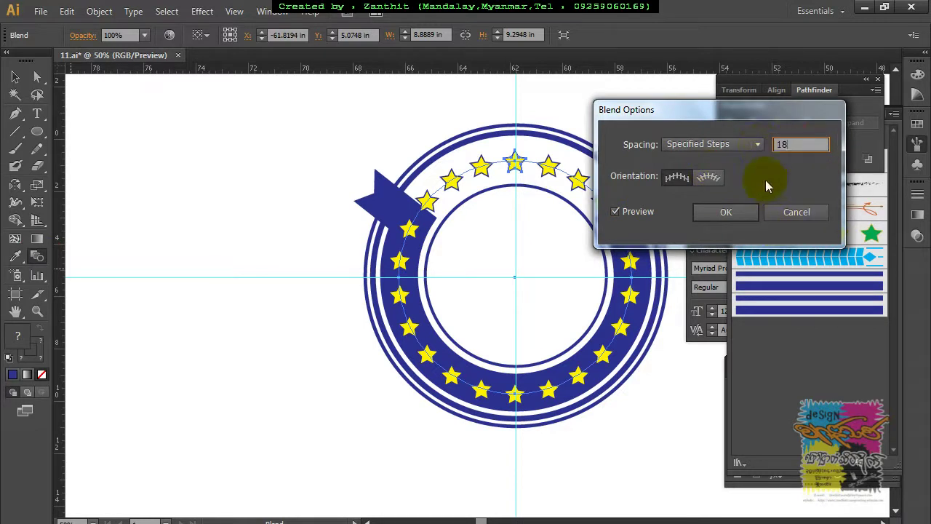
{"action": "left_click", "coordinate": [614, 212]}
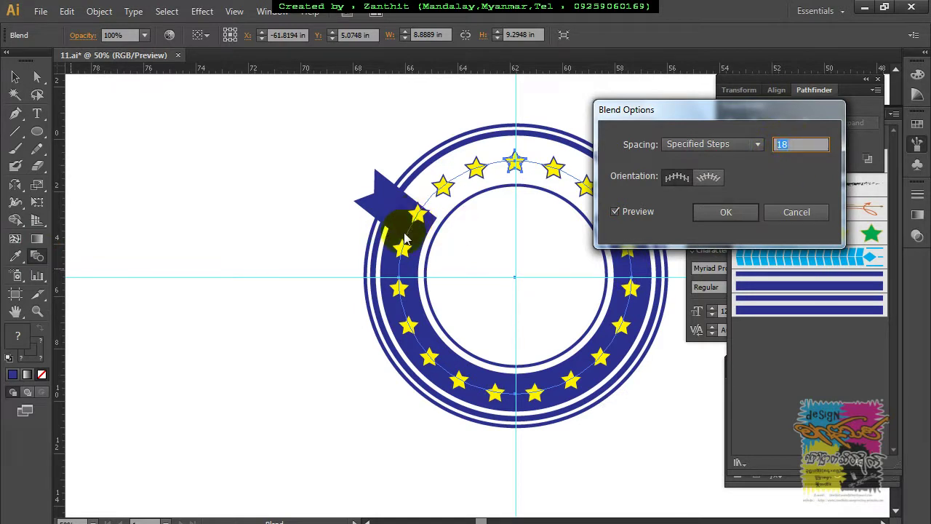
{"action": "left_click", "coordinate": [800, 143]}
{"action": "key", "text": "Down"}
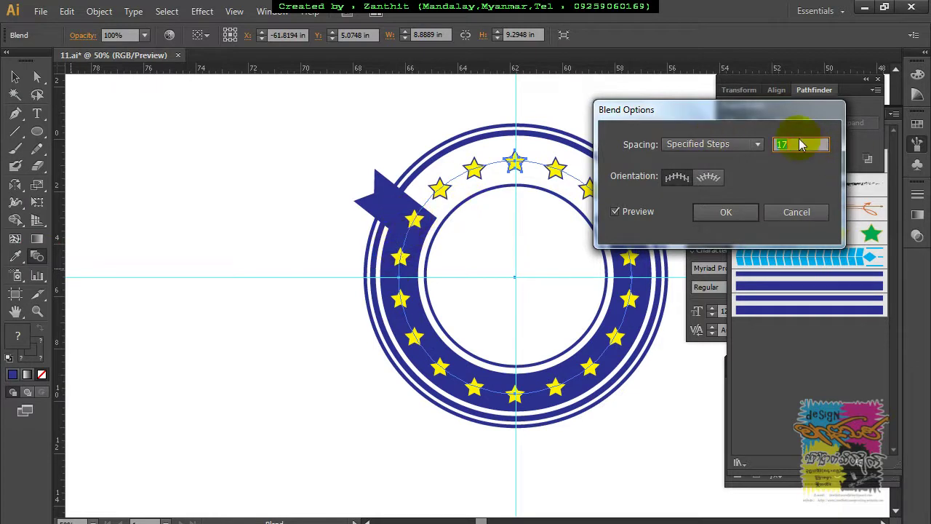
{"action": "key", "text": "Down"}
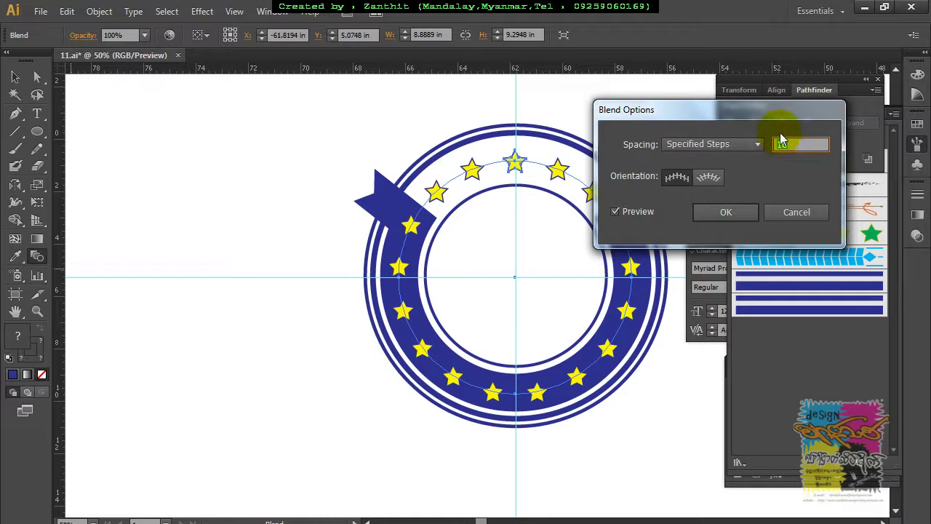
Set the star blend's orientation to Align to Path, apply the blend options and deselect the stars
{"action": "left_click_drag", "start_coordinate": [757, 112], "coordinate": [796, 86]}
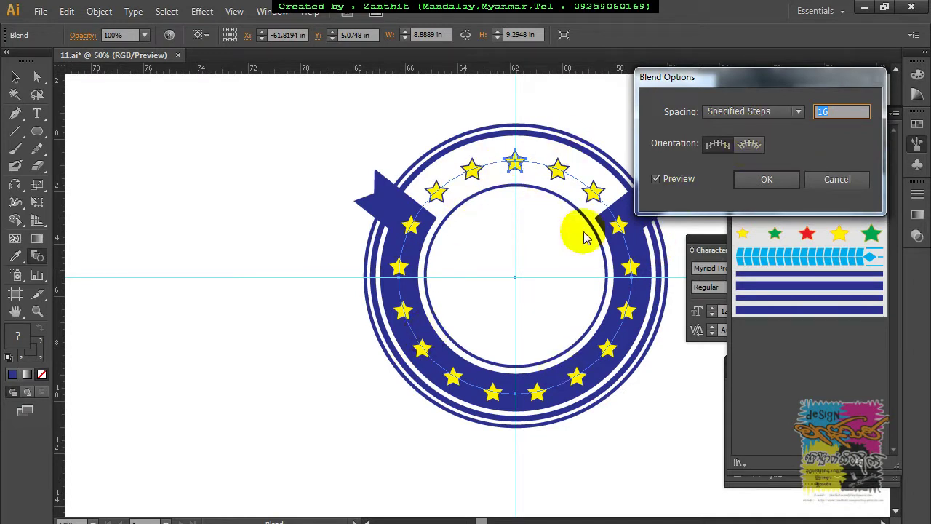
{"action": "left_click", "coordinate": [747, 146]}
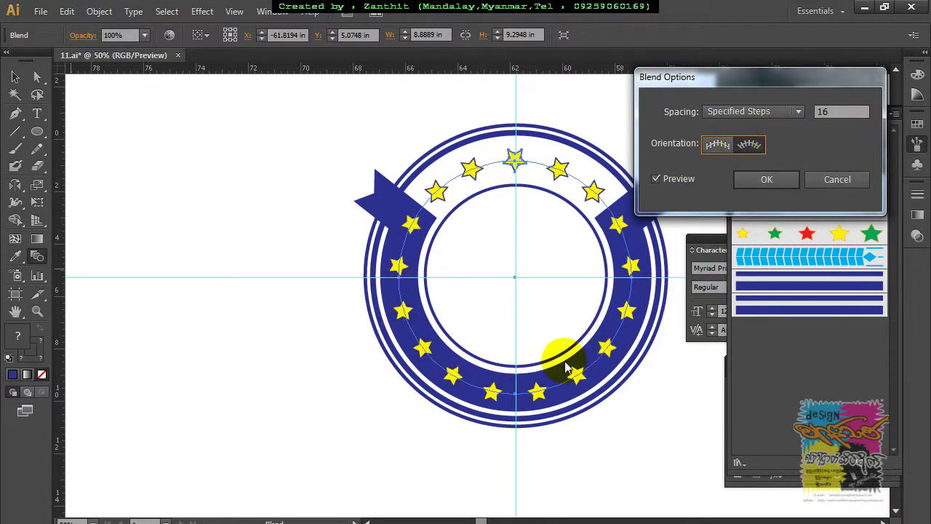
{"action": "left_click", "coordinate": [766, 179]}
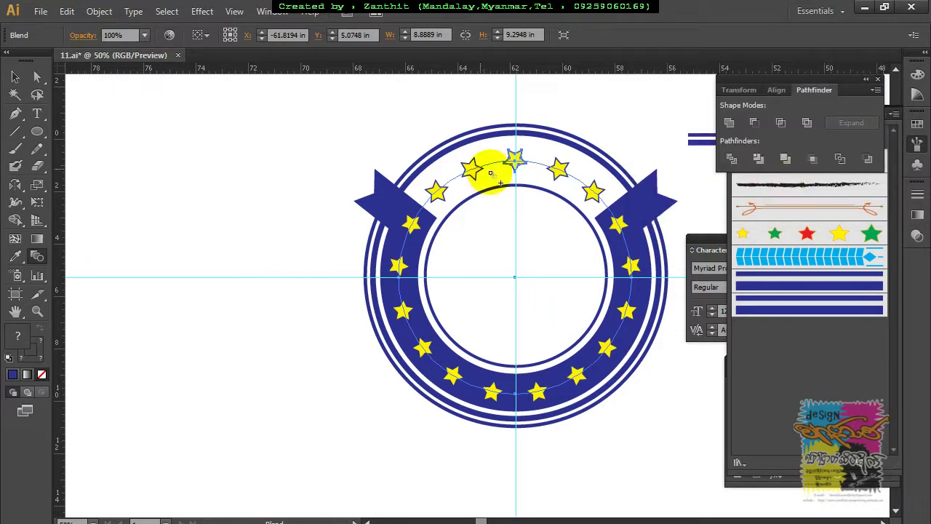
{"action": "left_click", "coordinate": [16, 76]}
{"action": "left_click", "coordinate": [150, 180]}
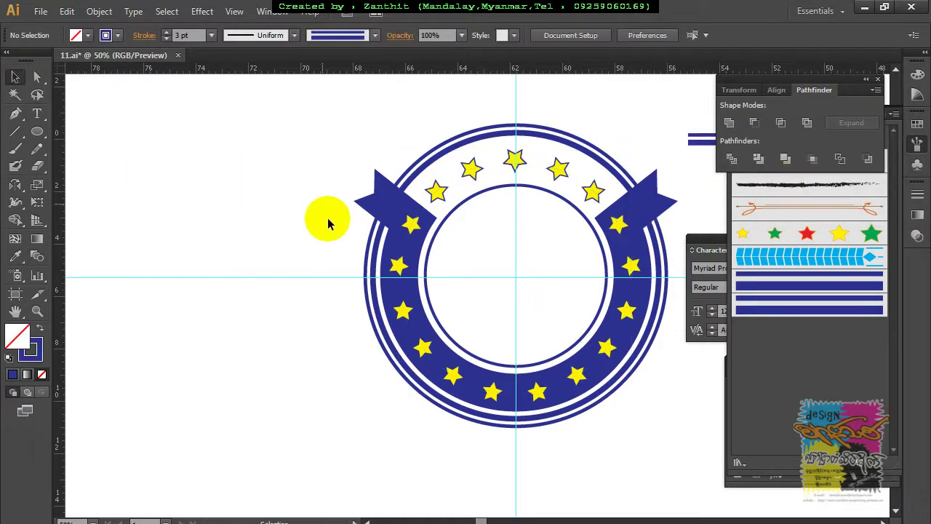
Expand the star blend's object, fill and stroke, and ungroup the resulting stars
{"action": "left_click", "coordinate": [558, 166]}
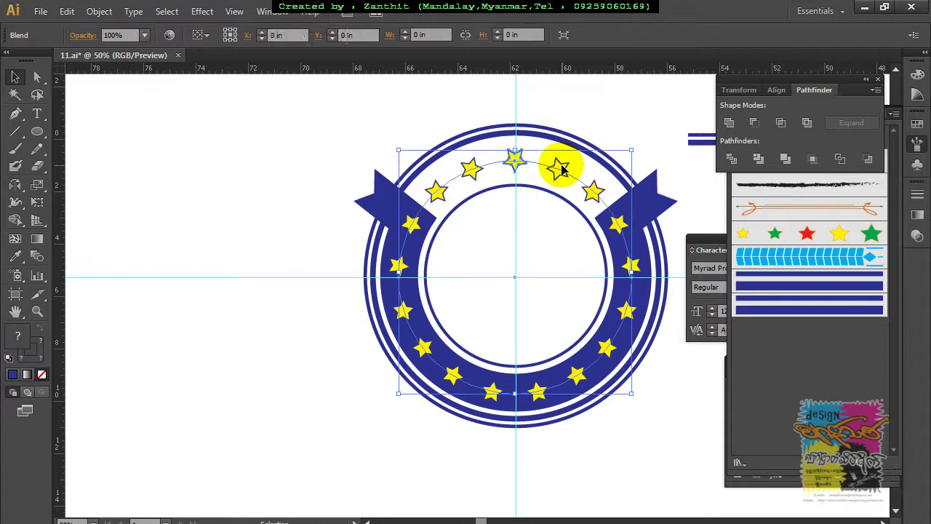
{"action": "left_click", "coordinate": [101, 12]}
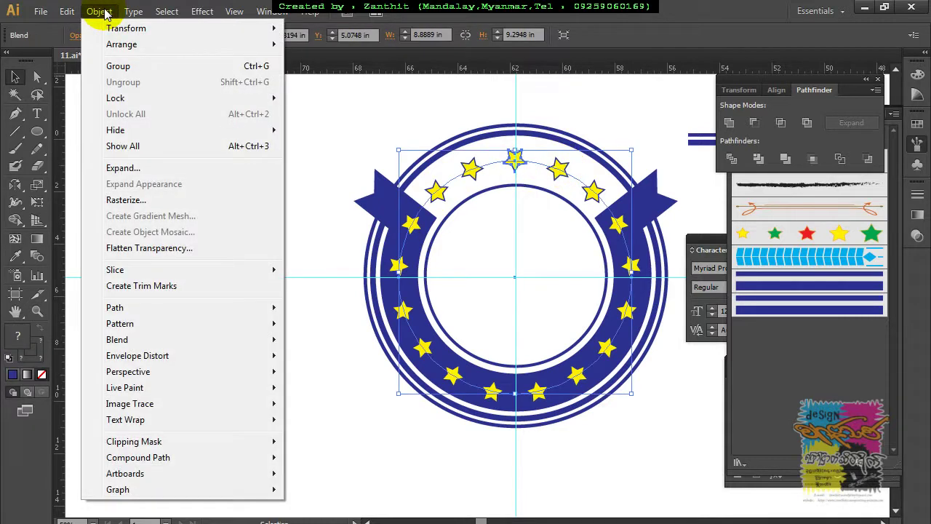
{"action": "left_click", "coordinate": [116, 169]}
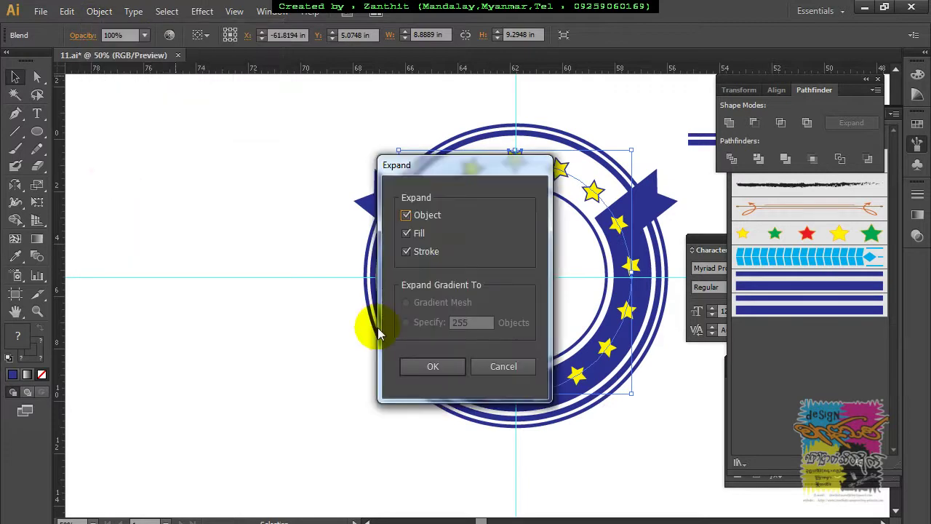
{"action": "left_click", "coordinate": [432, 368]}
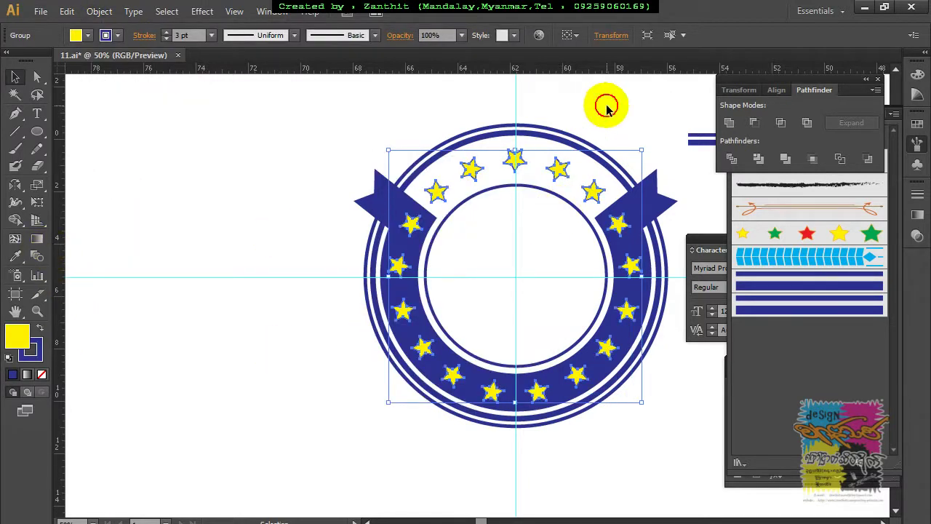
{"action": "left_click", "coordinate": [603, 104]}
{"action": "left_click", "coordinate": [558, 169]}
{"action": "right_click", "coordinate": [420, 352]}
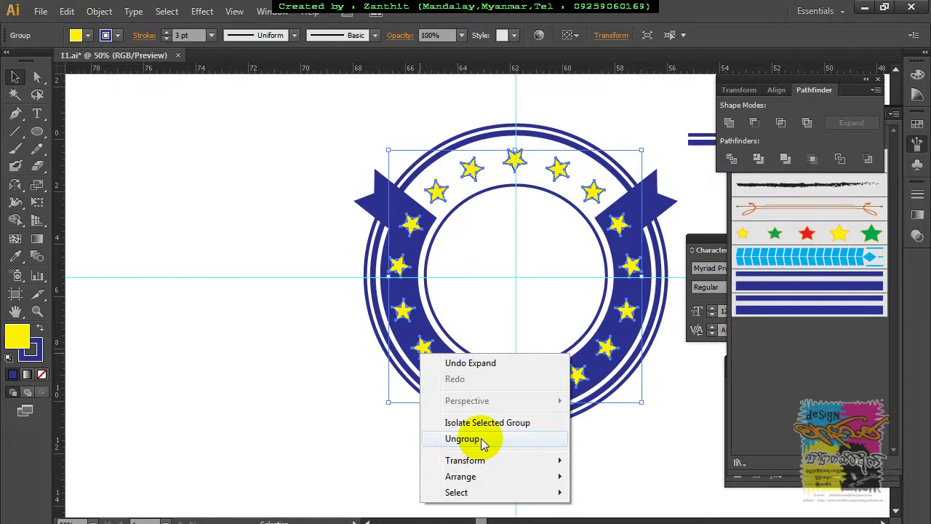
{"action": "left_click", "coordinate": [484, 440]}
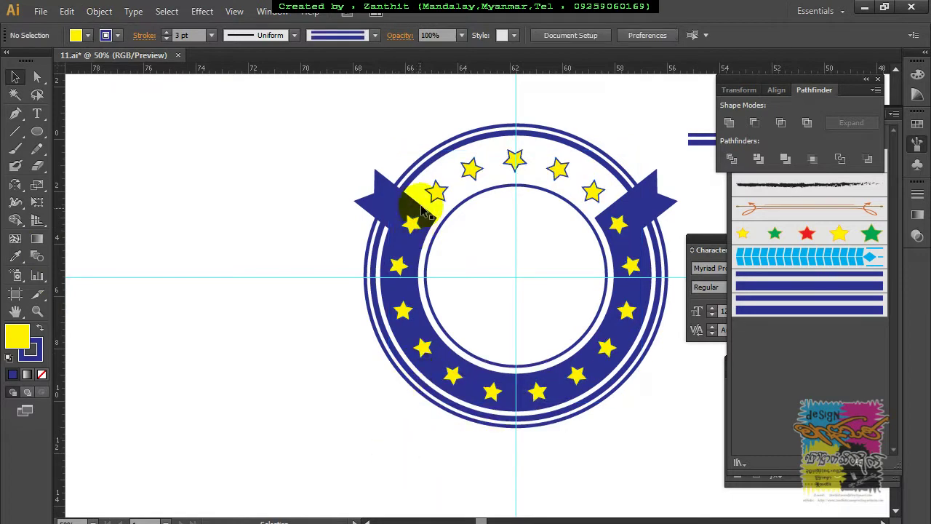
Delete the five stars in the open gap between the two ribbon ends
{"action": "left_click", "coordinate": [436, 191]}
{"action": "left_click", "coordinate": [473, 171]}
{"action": "left_click", "coordinate": [517, 159]}
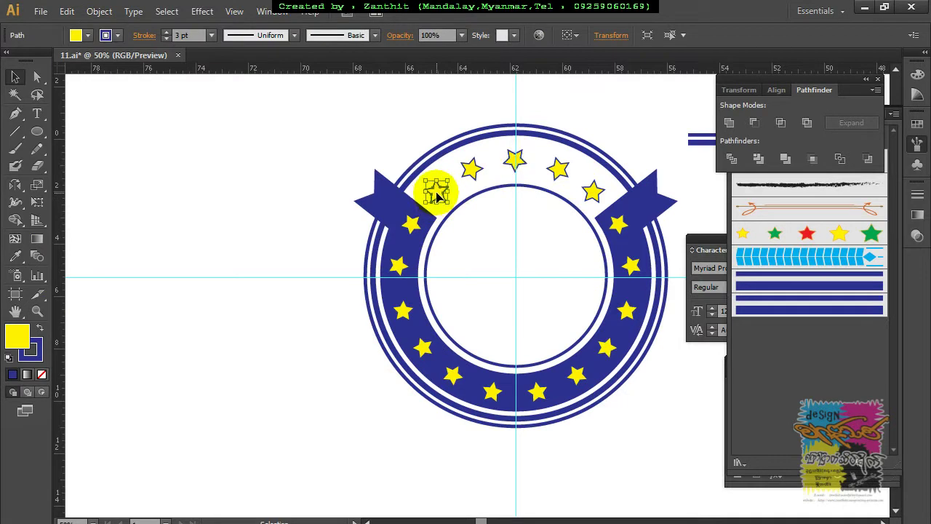
{"action": "key", "text": "Delete"}
{"action": "left_click", "coordinate": [472, 169]}
{"action": "key", "text": "Delete"}
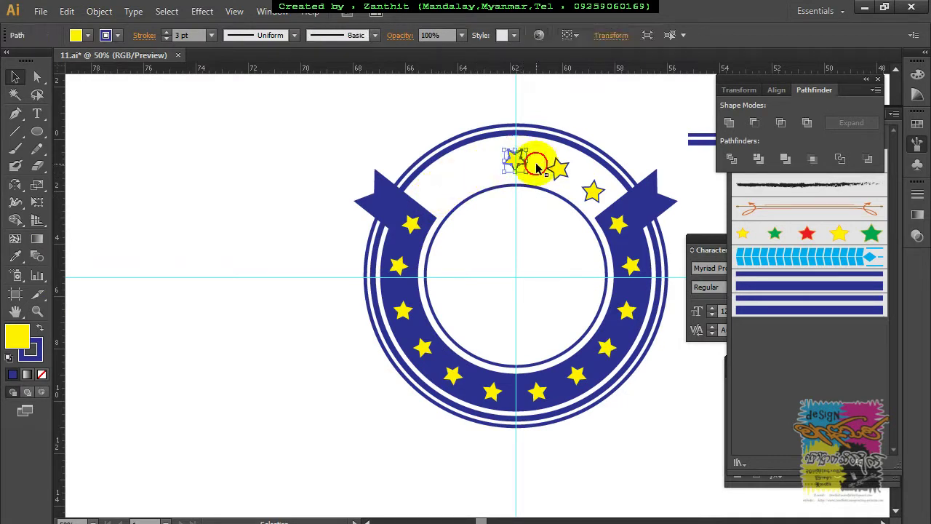
{"action": "left_click", "coordinate": [557, 169]}
{"action": "key", "text": "Delete"}
{"action": "left_click", "coordinate": [591, 190]}
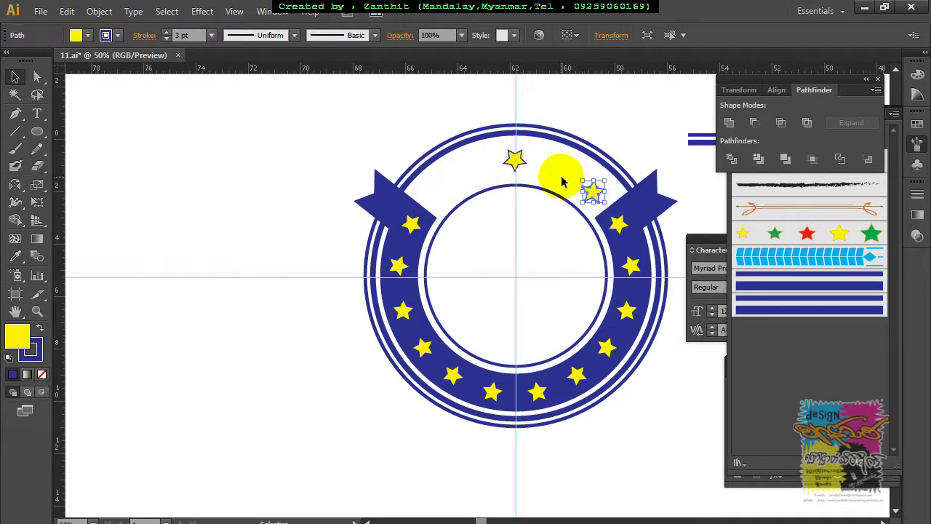
{"action": "key", "text": "Delete"}
{"action": "left_click", "coordinate": [516, 160]}
{"action": "key", "text": "Delete"}
Delete the small spare double-stripe artwork beside the emblem
{"action": "left_click_drag", "start_coordinate": [516, 313], "coordinate": [387, 307]}
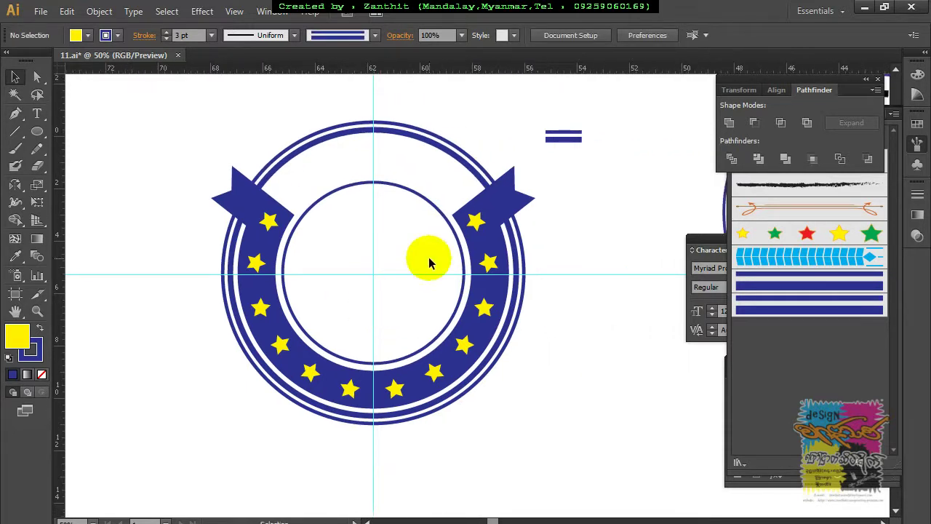
{"action": "left_click_drag", "start_coordinate": [540, 93], "coordinate": [581, 183]}
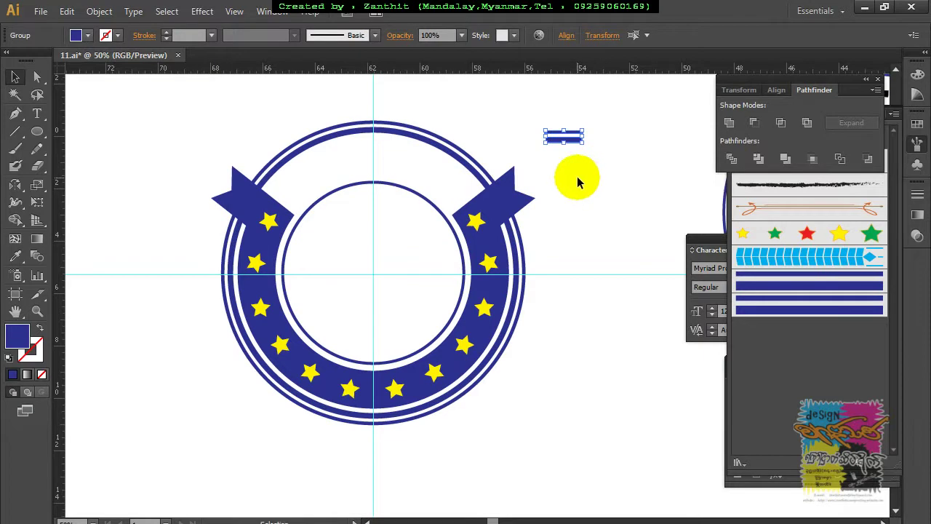
{"action": "key", "text": "Delete"}
Draw a circle about 9 in across from the guides' intersection, running through the stars, and remove its fill
{"action": "left_click", "coordinate": [37, 131]}
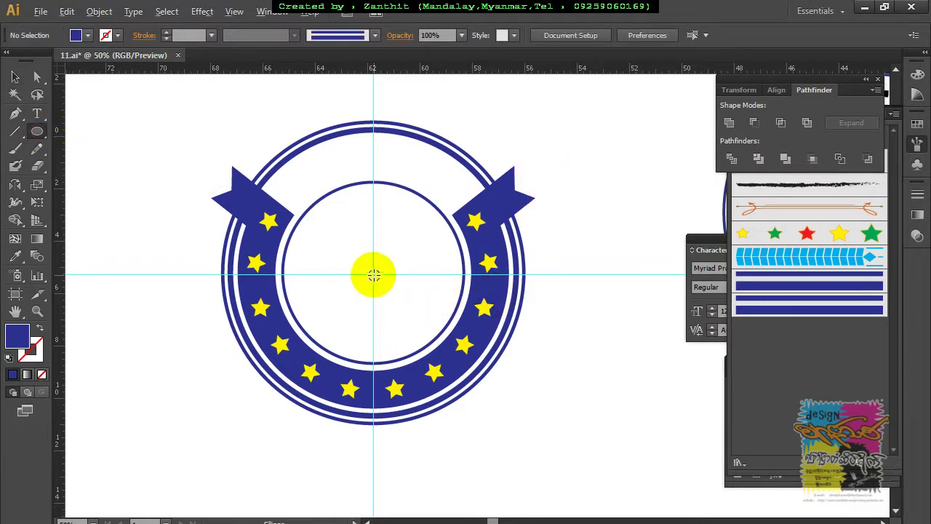
{"action": "left_click_drag", "start_coordinate": [372, 272], "coordinate": [476, 154]}
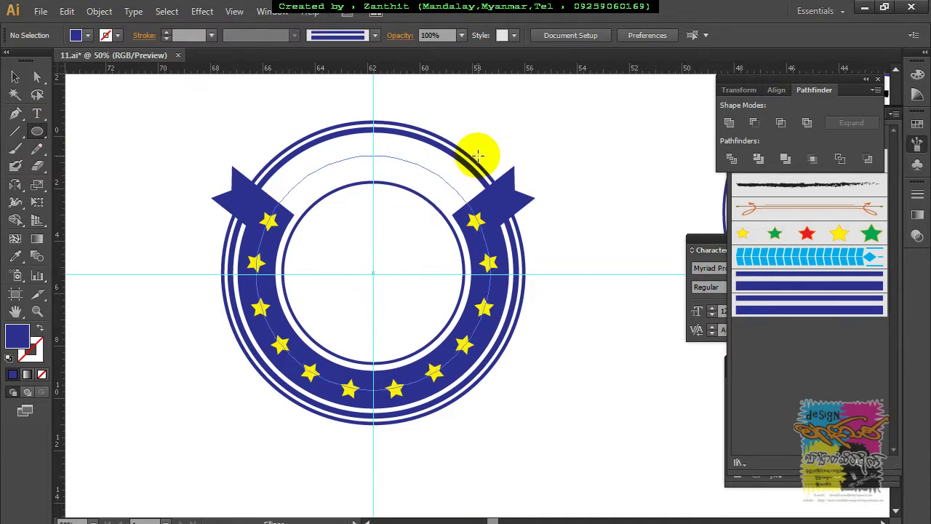
{"action": "key", "text": "ctrl+f"}
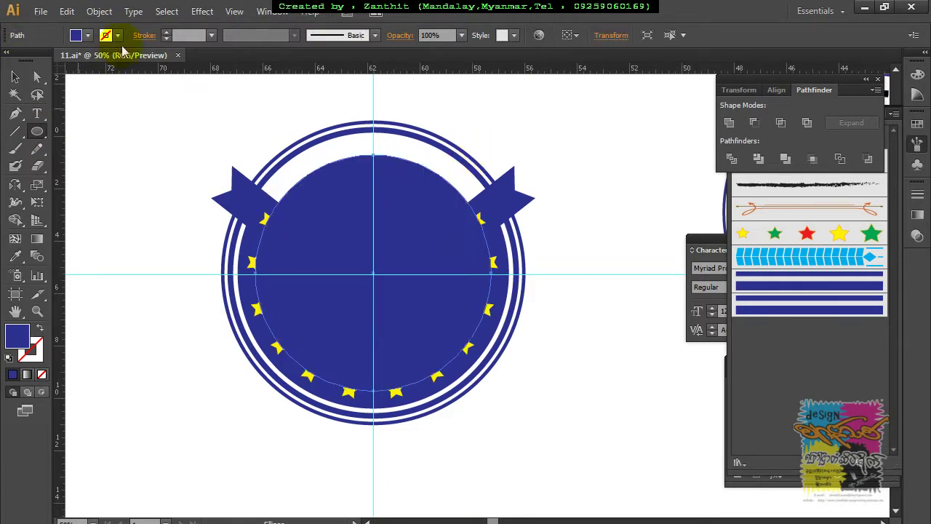
{"action": "left_click", "coordinate": [78, 35]}
{"action": "left_click", "coordinate": [15, 62]}
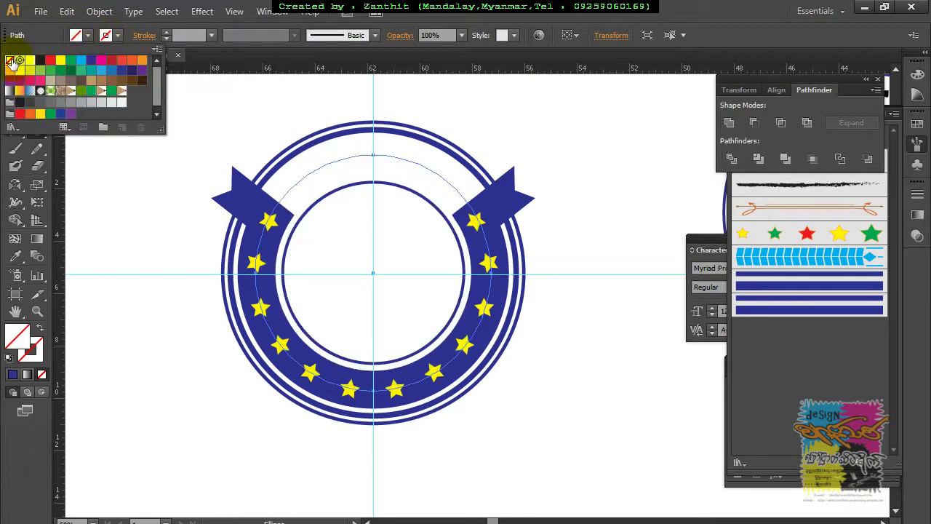
Give the unfilled circle a green 2 pt stroke and deselect it
{"action": "left_click", "coordinate": [117, 37]}
{"action": "left_click", "coordinate": [118, 35]}
{"action": "left_click", "coordinate": [70, 62]}
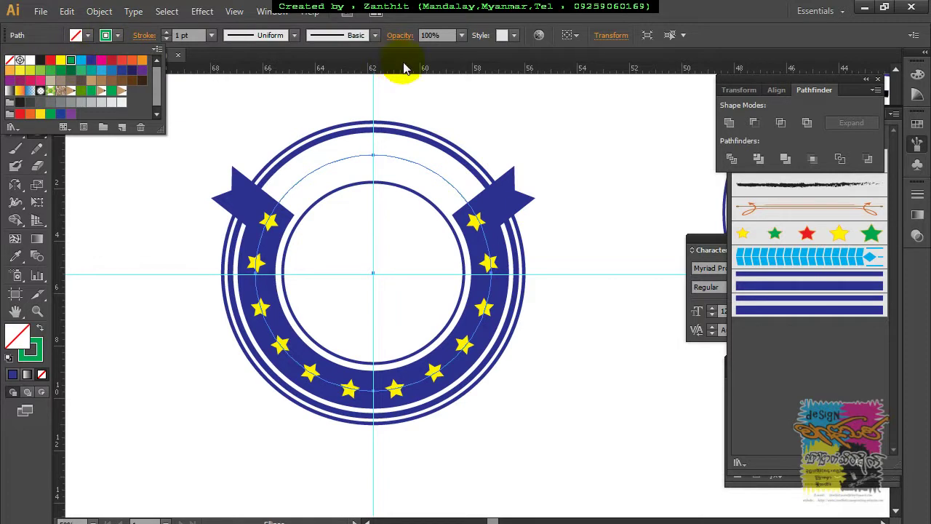
{"action": "left_click", "coordinate": [166, 35]}
{"action": "left_click", "coordinate": [166, 33]}
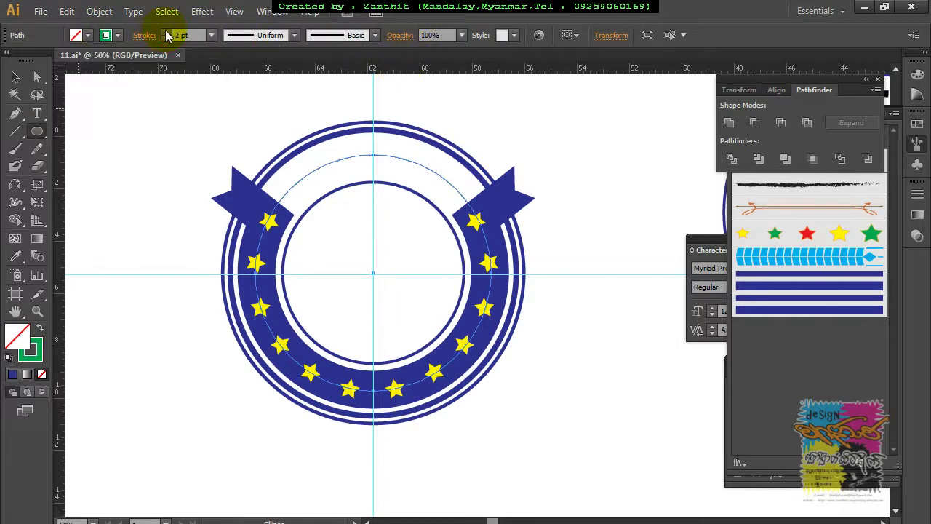
{"action": "left_click", "coordinate": [15, 77]}
{"action": "left_click", "coordinate": [70, 155]}
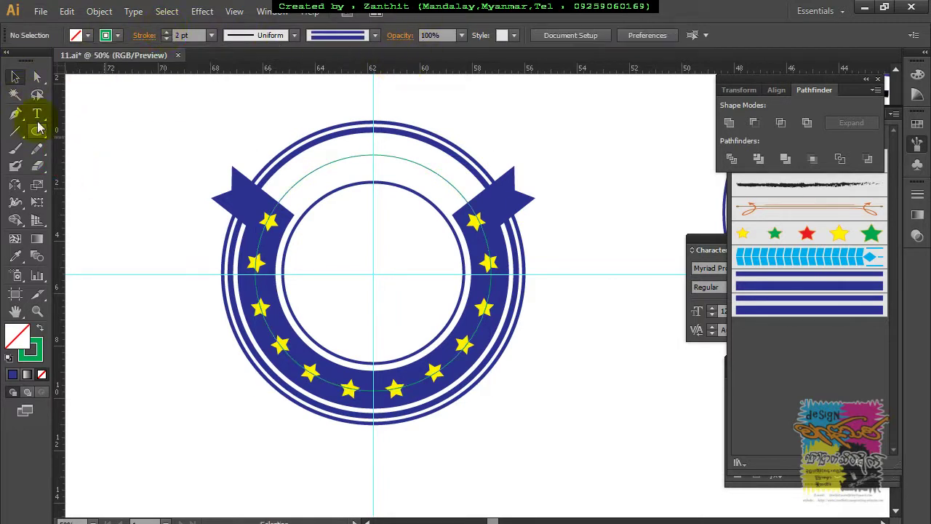
Turn the green circle into a type path with centred paragraph alignment, ready for text
{"action": "left_click_drag", "start_coordinate": [37, 113], "coordinate": [98, 149]}
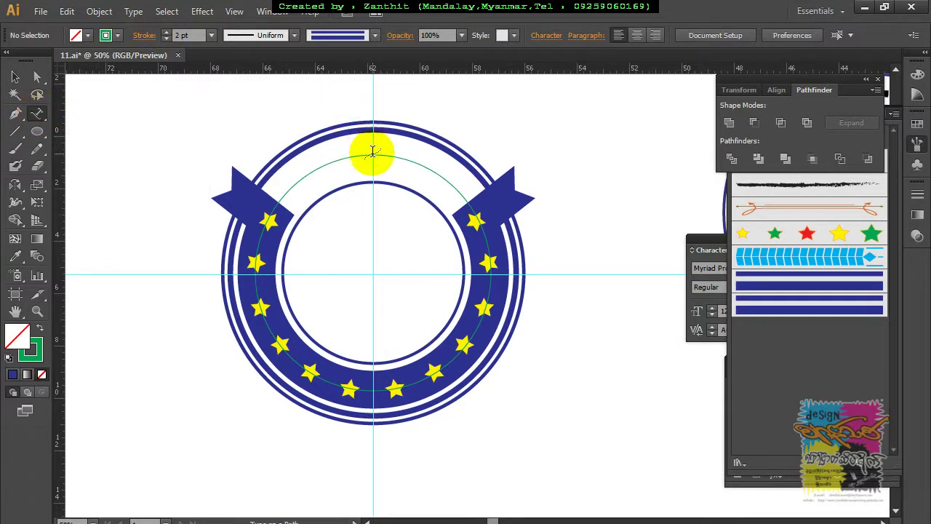
{"action": "left_click", "coordinate": [638, 41]}
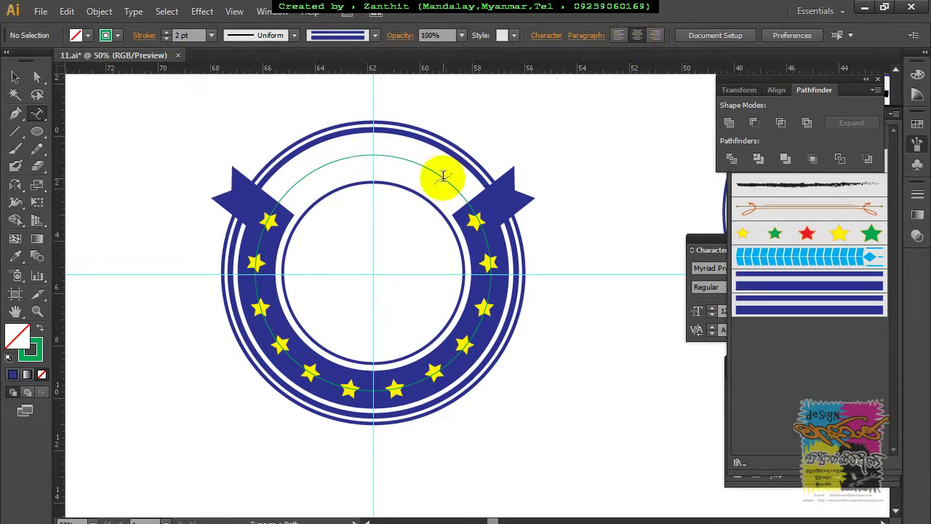
{"action": "left_click", "coordinate": [374, 150]}
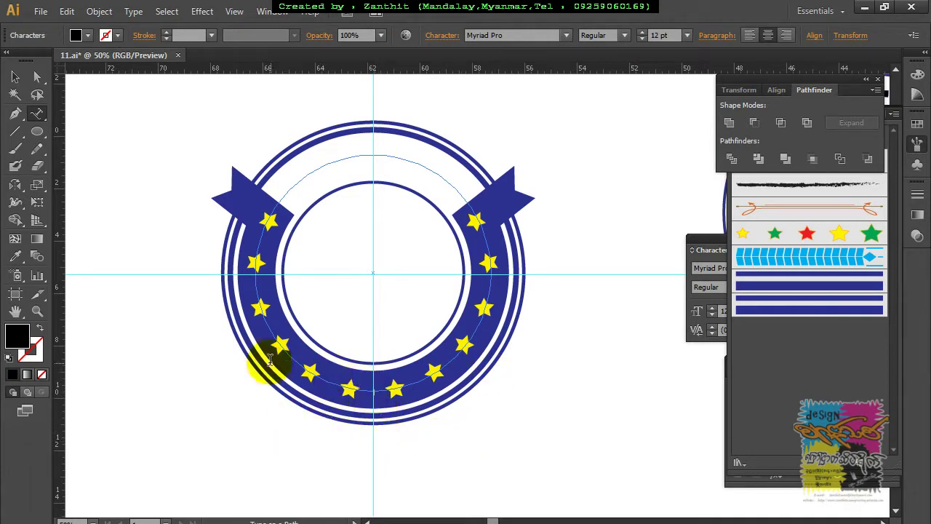
{"action": "left_click_drag", "start_coordinate": [260, 375], "coordinate": [508, 471]}
{"action": "left_click", "coordinate": [460, 248]}
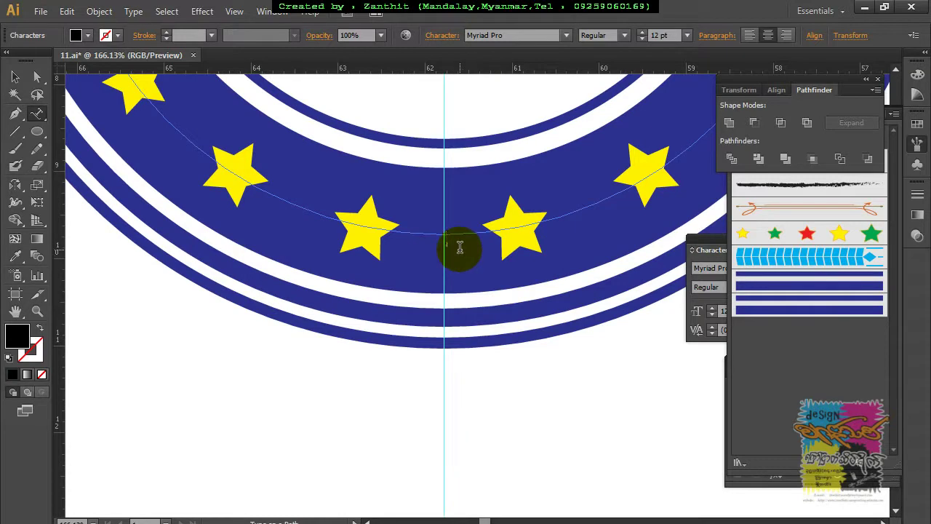
Set the font size to 48 pt and enter ZANTHIT on the circular path
{"action": "left_click", "coordinate": [685, 36]}
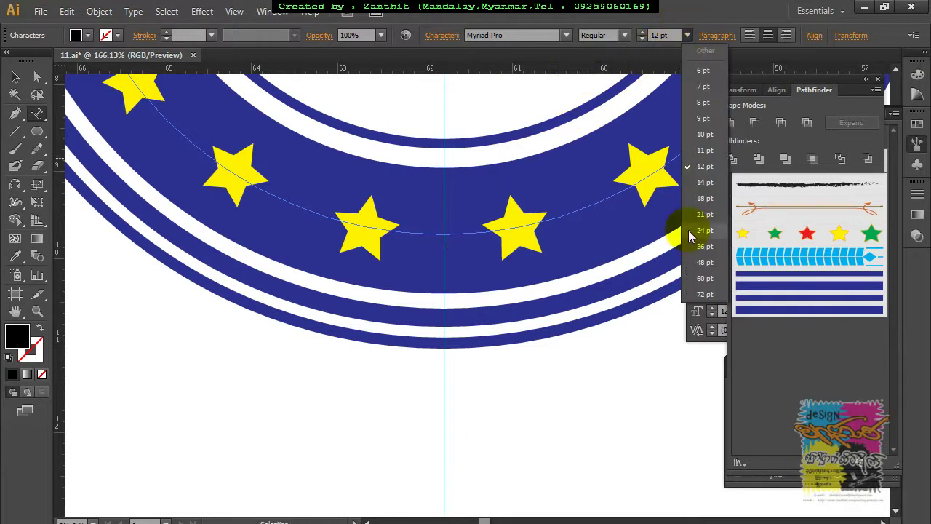
{"action": "left_click", "coordinate": [703, 262]}
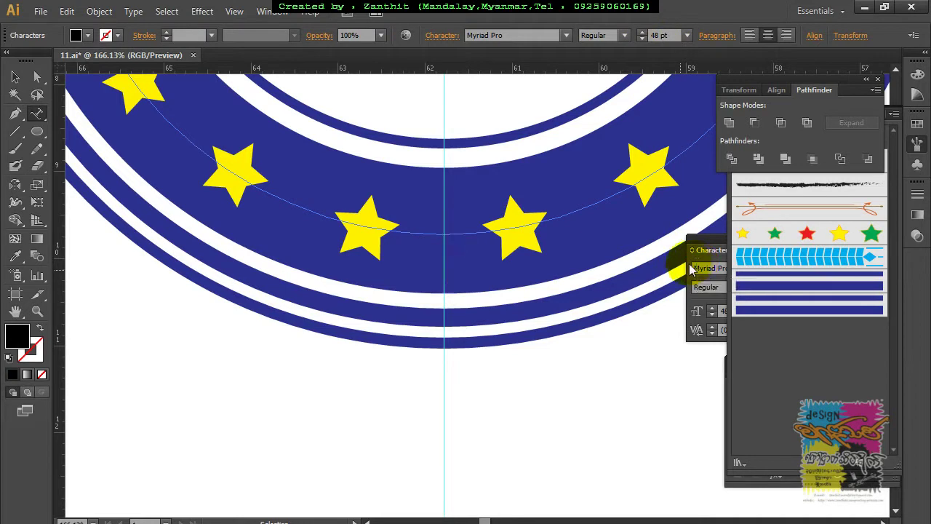
{"action": "type", "text": "ZANTHIT"}
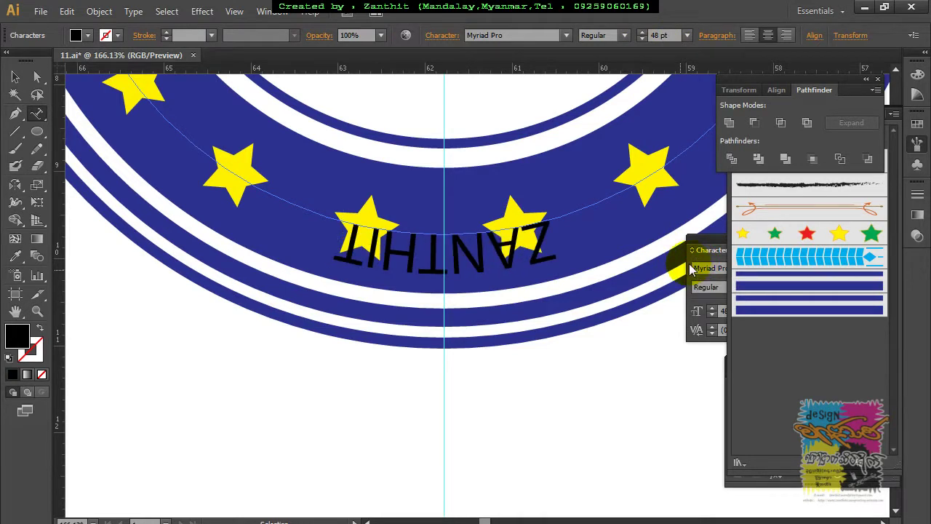
{"action": "left_click", "coordinate": [15, 76]}
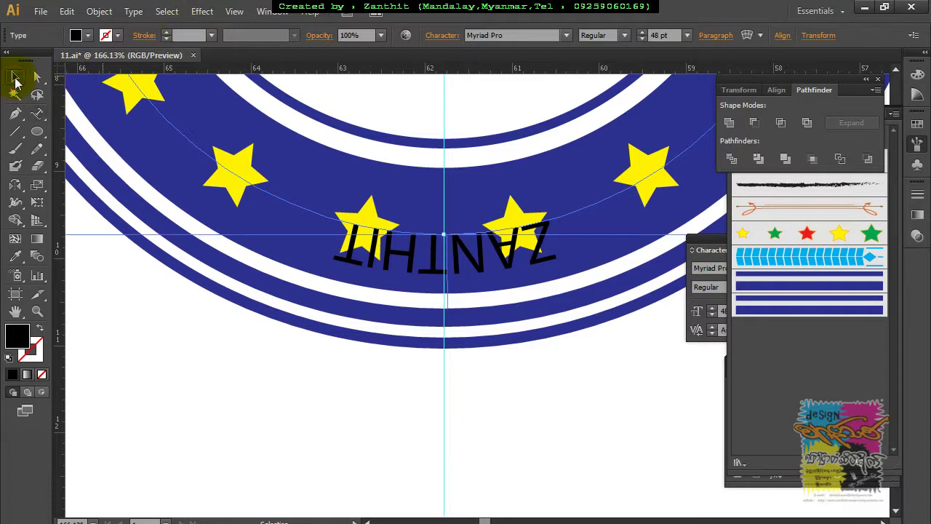
Slide the ZANTHIT text along its circle until it is centred on the vertical guide at the emblem's open top
{"action": "key", "text": "ctrl+minus"}
{"action": "key", "text": "ctrl+minus"}
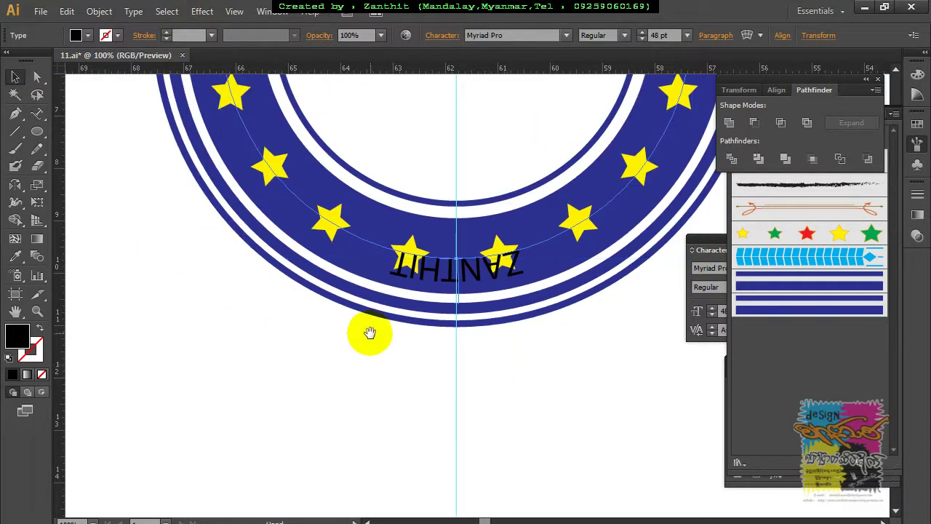
{"action": "left_click_drag", "start_coordinate": [305, 291], "coordinate": [307, 428]}
{"action": "left_click", "coordinate": [13, 80]}
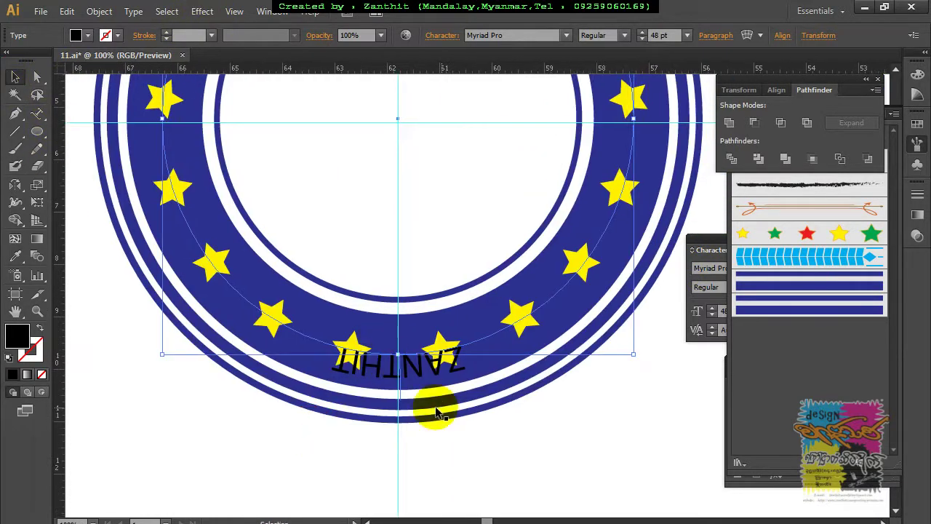
{"action": "left_click_drag", "start_coordinate": [400, 398], "coordinate": [634, 430]}
{"action": "key", "text": "ctrl+z"}
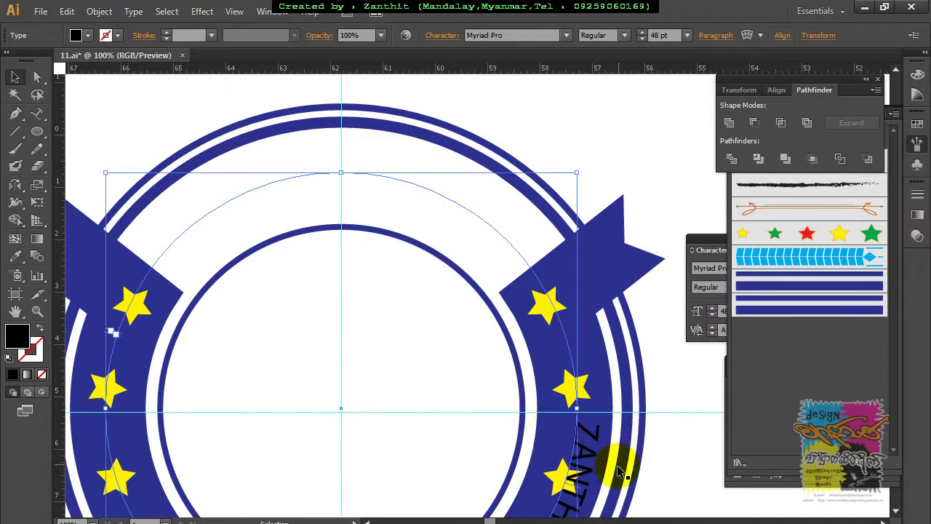
{"action": "left_click_drag", "start_coordinate": [582, 492], "coordinate": [557, 223]}
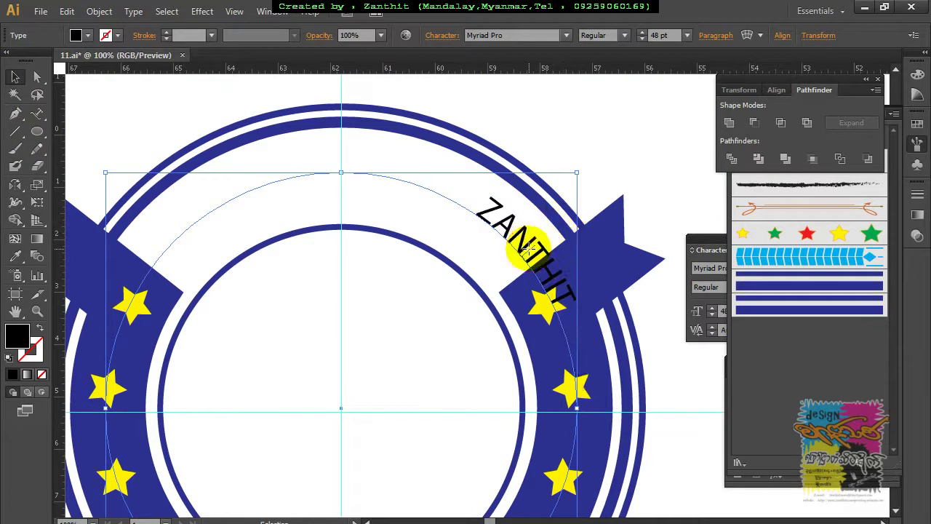
{"action": "left_click_drag", "start_coordinate": [537, 254], "coordinate": [344, 157]}
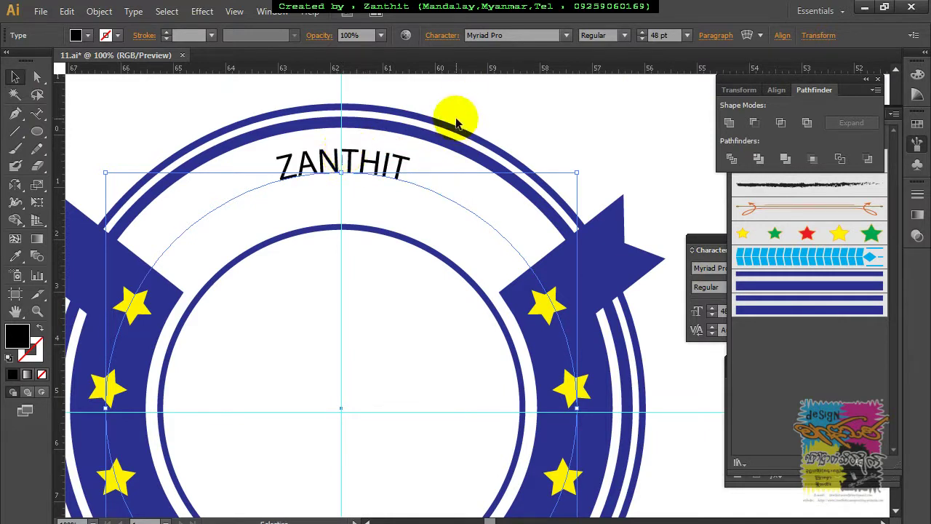
Set the ZANTHIT text's vertical scale to 101% and its font size to 59 pt
{"action": "left_click", "coordinate": [38, 114]}
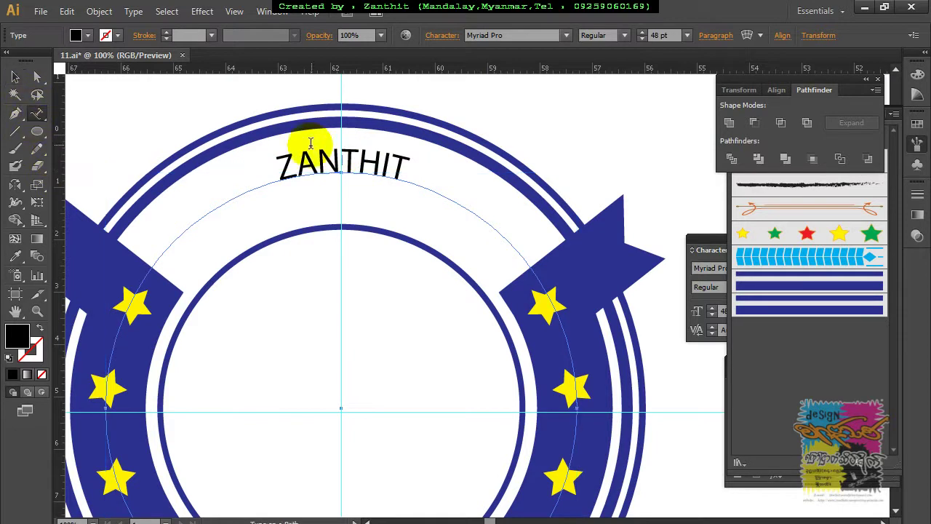
{"action": "left_click_drag", "start_coordinate": [286, 170], "coordinate": [437, 156]}
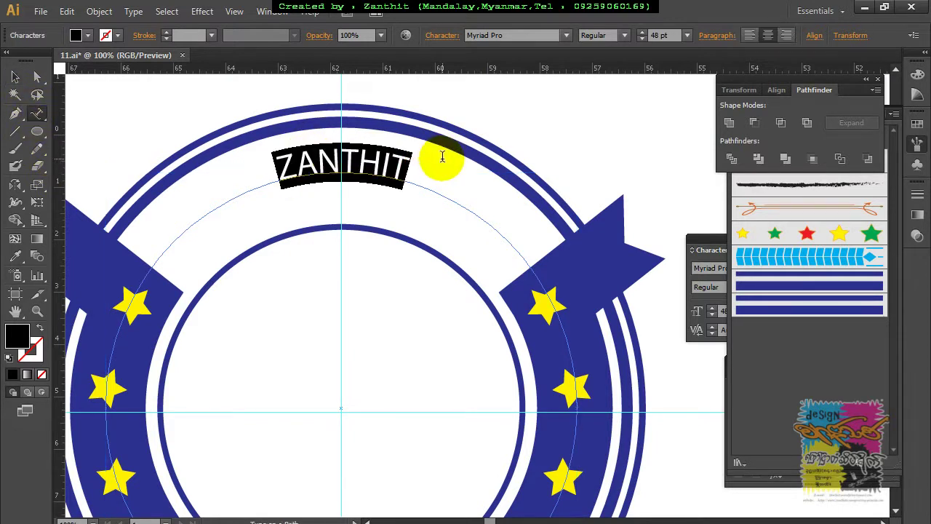
{"action": "left_click", "coordinate": [439, 36]}
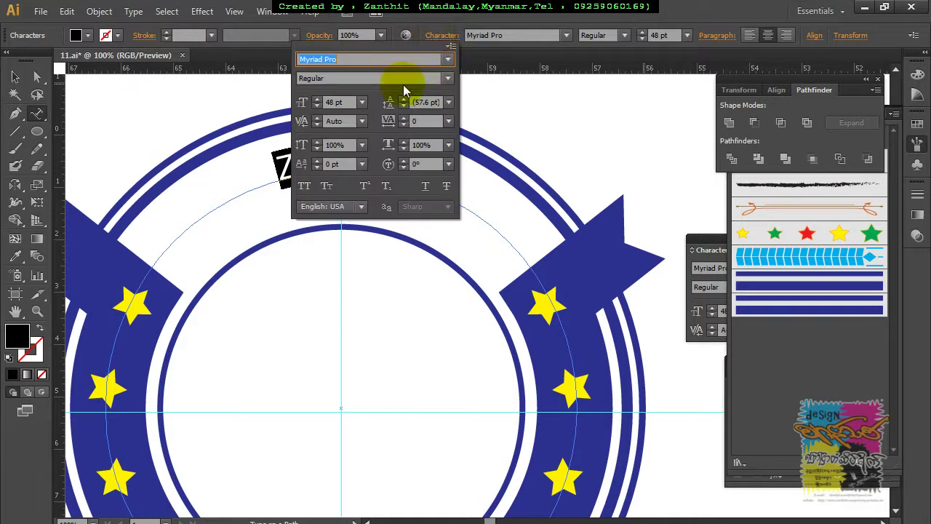
{"action": "left_click", "coordinate": [317, 147]}
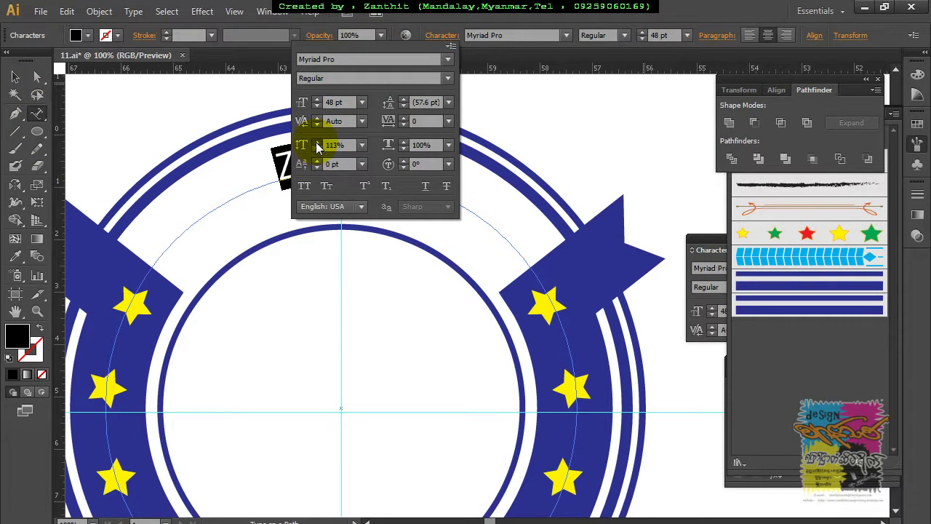
{"action": "left_click_drag", "start_coordinate": [319, 147], "coordinate": [319, 147]}
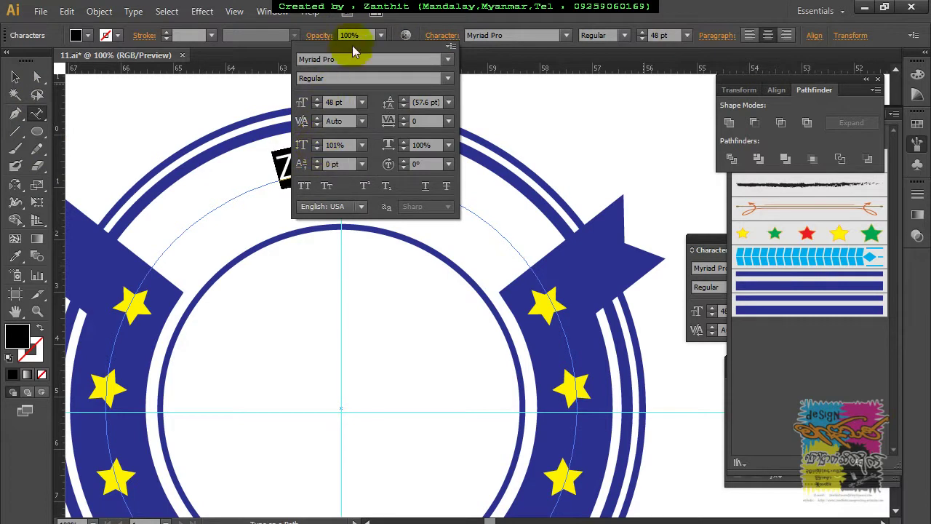
{"action": "left_click", "coordinate": [317, 99]}
{"action": "left_click", "coordinate": [317, 100]}
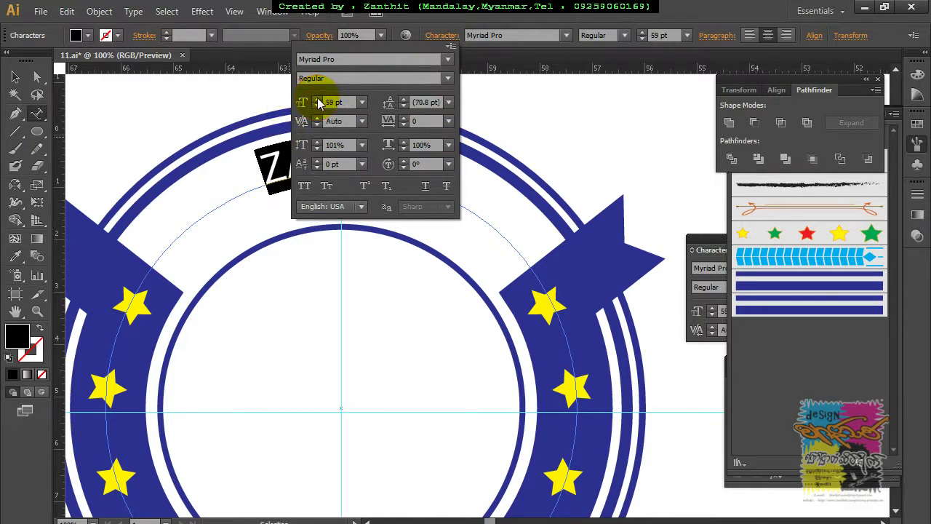
Lower the baseline shift of the ZANTHIT text so the letters straddle their circular path
{"action": "left_click", "coordinate": [318, 167]}
{"action": "left_click", "coordinate": [317, 167]}
{"action": "left_click", "coordinate": [317, 167]}
{"action": "left_click", "coordinate": [317, 167]}
{"action": "left_click", "coordinate": [317, 167]}
{"action": "left_click", "coordinate": [317, 168]}
{"action": "left_click", "coordinate": [317, 167]}
{"action": "left_click", "coordinate": [317, 167]}
{"action": "left_click", "coordinate": [317, 167]}
{"action": "left_click", "coordinate": [317, 168]}
{"action": "left_click", "coordinate": [317, 168]}
{"action": "left_click", "coordinate": [452, 46]}
{"action": "left_click", "coordinate": [540, 154]}
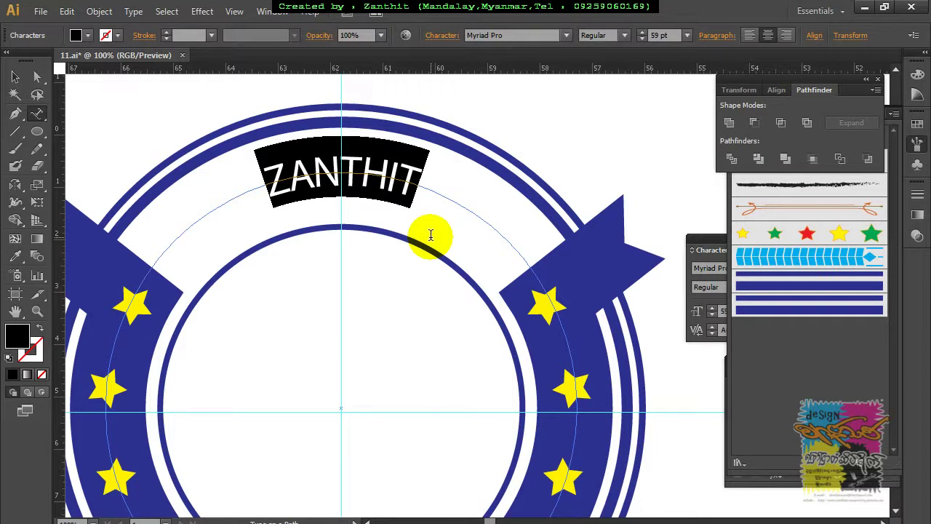
Enlarge the ZANTHIT text to 99 pt
{"action": "key", "text": "ctrl+shift+period"}
{"action": "key", "text": "ctrl+shift+period"}
{"action": "key", "text": "ctrl+shift+period"}
{"action": "key", "text": "ctrl+shift+period"}
{"action": "key", "text": "ctrl+shift+period"}
{"action": "key", "text": "ctrl+shift+period"}
{"action": "key", "text": "ctrl+shift+period"}
{"action": "key", "text": "ctrl+shift+period"}
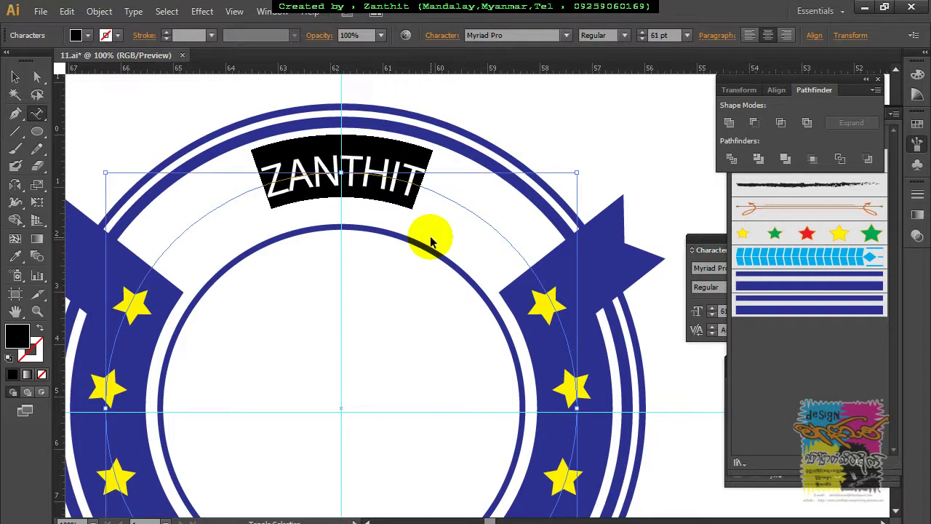
{"action": "key", "text": "ctrl+shift+period"}
{"action": "key", "text": "ctrl+shift+period"}
{"action": "key", "text": "ctrl+shift+period"}
{"action": "key", "text": "ctrl+shift+period"}
{"action": "key", "text": "ctrl+shift+period"}
{"action": "key", "text": "ctrl+shift+period"}
{"action": "key", "text": "ctrl+shift+period"}
{"action": "key", "text": "ctrl+shift+period"}
{"action": "key", "text": "ctrl+shift+period"}
{"action": "key", "text": "ctrl+shift+period"}
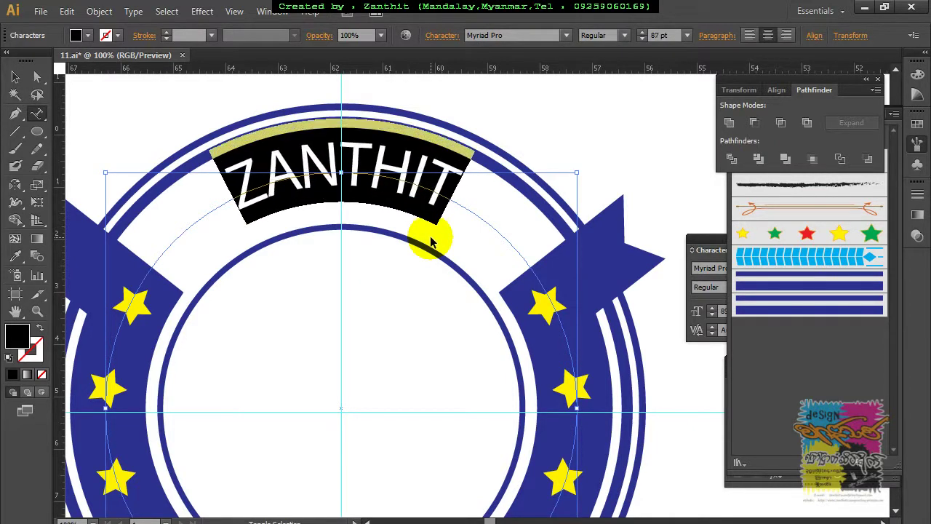
{"action": "key", "text": "ctrl+shift+period"}
{"action": "key", "text": "ctrl+shift+period"}
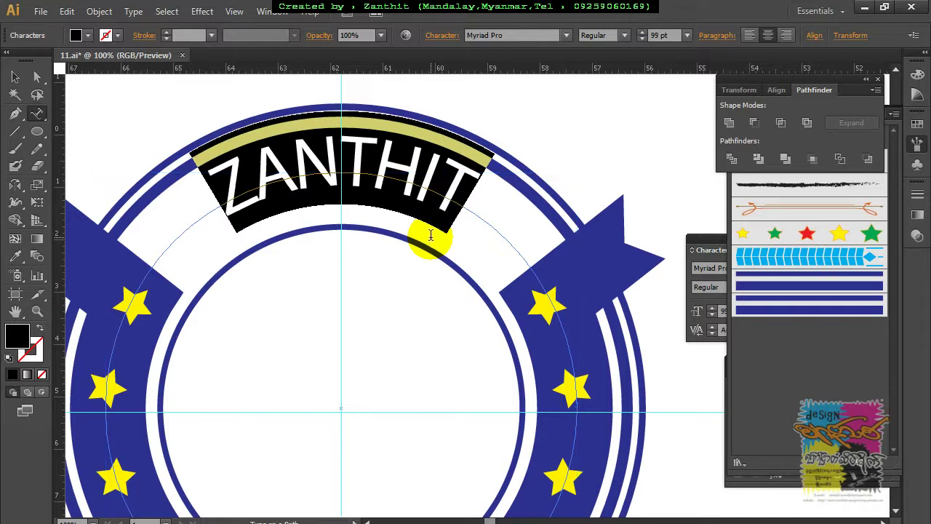
{"action": "key", "text": "ctrl+shift+period"}
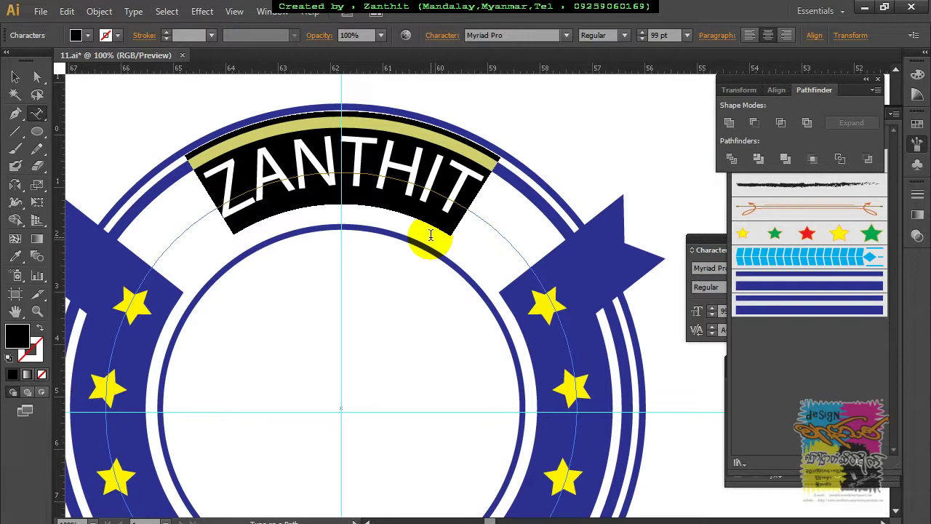
Widen the tracking of the ZANTHIT text until the letters fill the gap between the two ribbon ends
{"action": "key", "text": "alt+Right"}
{"action": "key", "text": "alt+Right"}
{"action": "key", "text": "alt+Right"}
{"action": "key", "text": "alt+Right"}
{"action": "key", "text": "alt+Right"}
{"action": "key", "text": "alt+Right"}
{"action": "key", "text": "alt+Right"}
{"action": "key", "text": "alt+Right"}
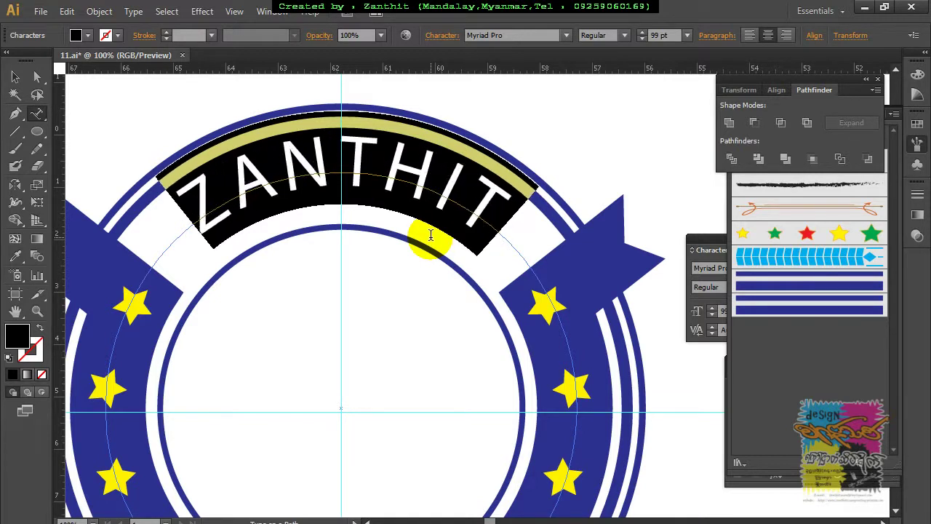
{"action": "key", "text": "alt+Right"}
{"action": "key", "text": "alt+Right"}
{"action": "key", "text": "alt+Right"}
{"action": "key", "text": "alt+Right"}
{"action": "key", "text": "alt+Right"}
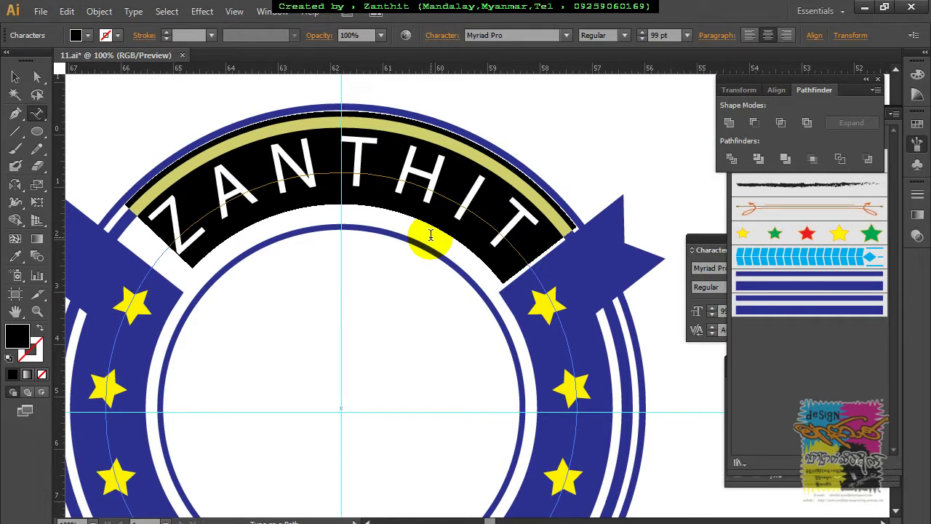
Lower the baseline of the ZANTHIT text to centre it between the inner and outer rings, and deselect it
{"action": "key", "text": "alt+shift+Down"}
{"action": "key", "text": "alt+shift+Down"}
{"action": "key", "text": "alt+shift+Down"}
{"action": "key", "text": "alt+shift+Down"}
{"action": "key", "text": "alt+shift+Down"}
{"action": "key", "text": "alt+shift+Down"}
{"action": "key", "text": "alt+shift+Down"}
{"action": "key", "text": "alt+shift+Down"}
{"action": "key", "text": "alt+shift+Down"}
{"action": "key", "text": "alt+shift+Up"}
{"action": "key", "text": "alt+shift+Up"}
{"action": "key", "text": "alt+shift+Up"}
{"action": "key", "text": "alt+shift+Up"}
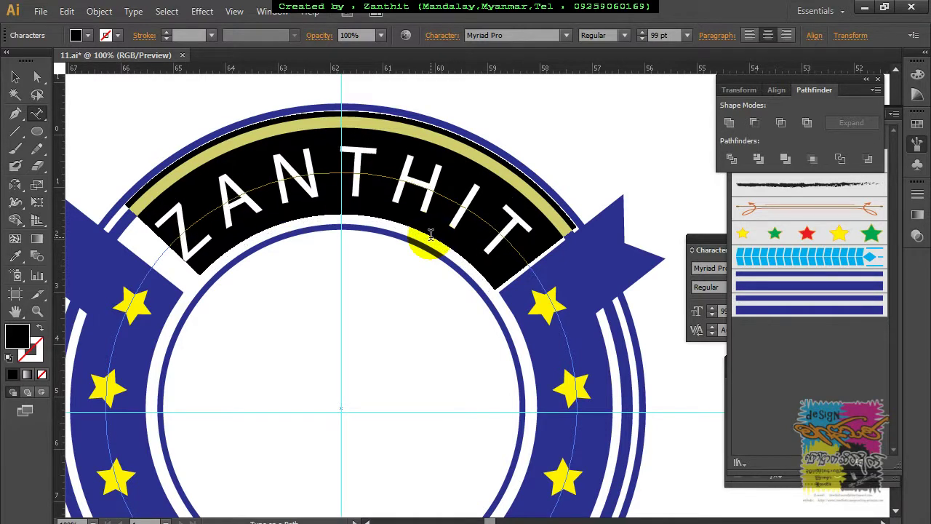
{"action": "key", "text": "alt+shift+Down"}
{"action": "key", "text": "alt+shift+Down"}
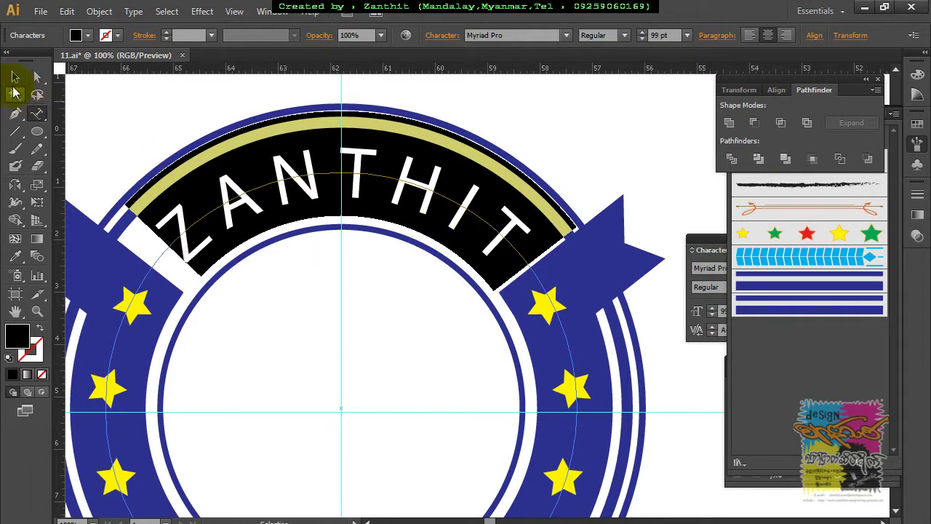
{"action": "left_click", "coordinate": [15, 76]}
{"action": "left_click", "coordinate": [114, 118]}
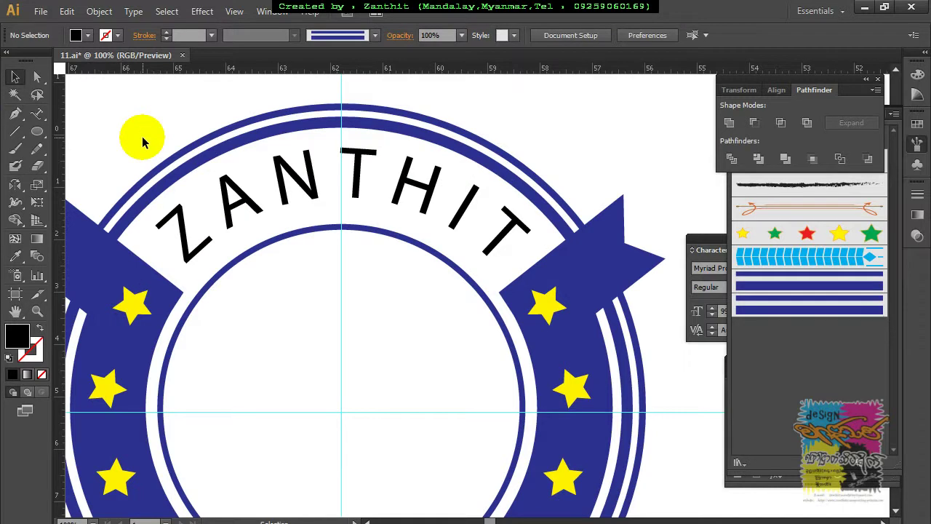
Draw a black-filled circle about 6 in across from the guides' intersection, inside the emblem's inner ring
{"action": "key", "text": "ctrl+minus"}
{"action": "key", "text": "ctrl+minus"}
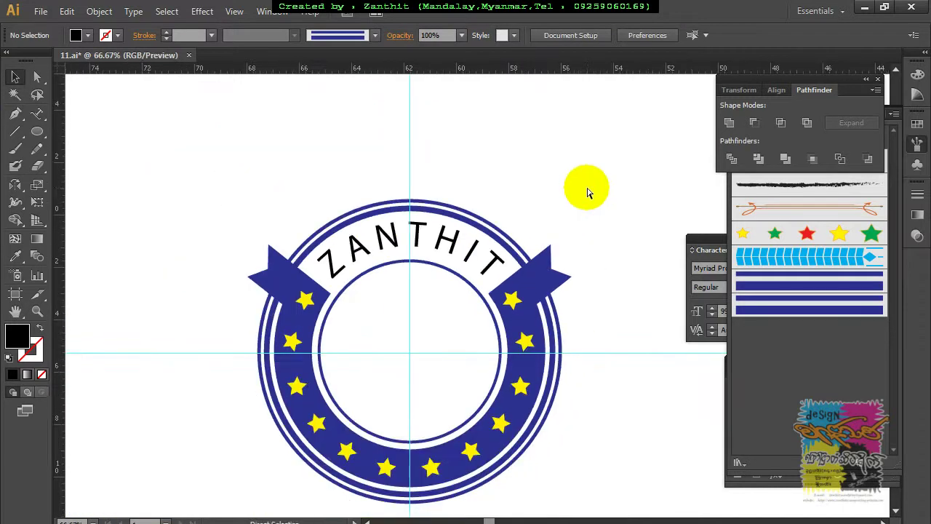
{"action": "scroll", "coordinate": [519, 315], "scroll_direction": "down", "scroll_amount": 1}
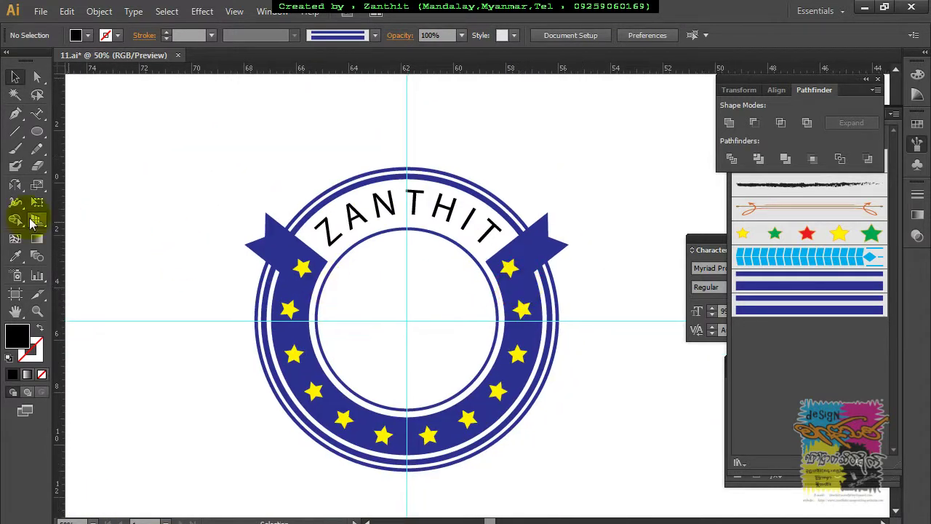
{"action": "left_click", "coordinate": [37, 131]}
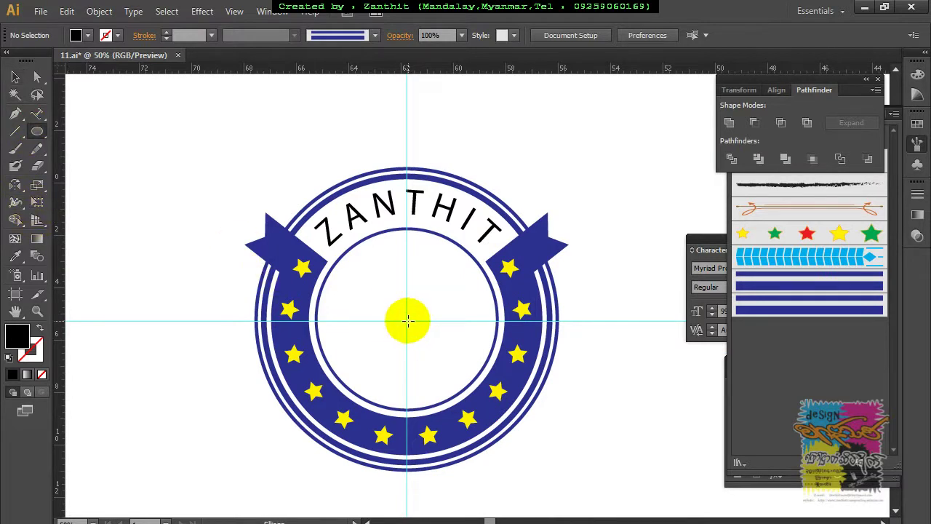
{"action": "left_click_drag", "start_coordinate": [406, 320], "coordinate": [486, 253]}
{"action": "left_click", "coordinate": [16, 77]}
{"action": "left_click", "coordinate": [167, 147]}
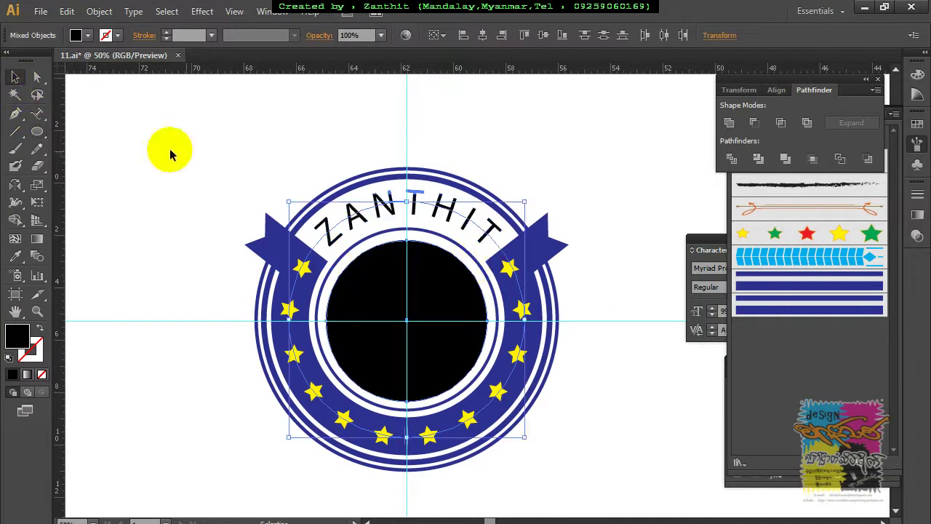
Fill the new central circle with red
{"action": "left_click", "coordinate": [397, 298]}
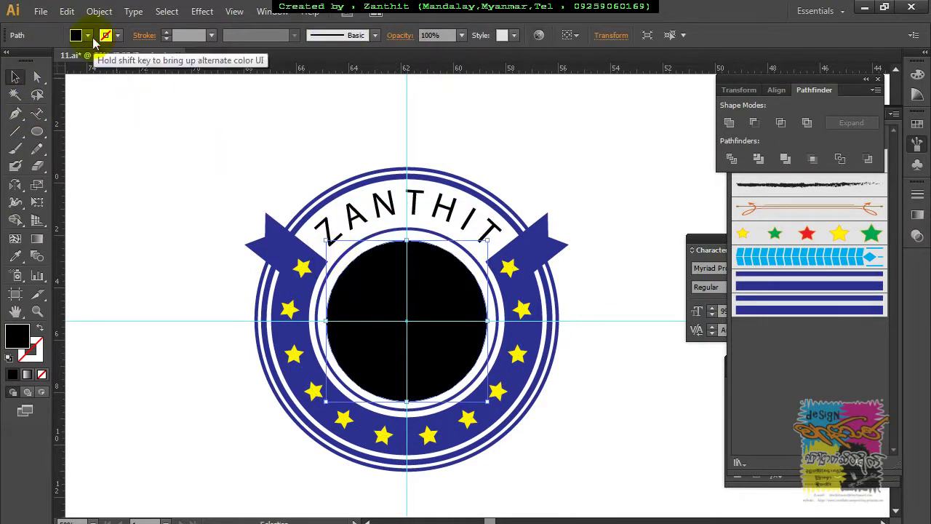
{"action": "left_click", "coordinate": [87, 36]}
{"action": "left_click", "coordinate": [50, 60]}
{"action": "left_click", "coordinate": [265, 142]}
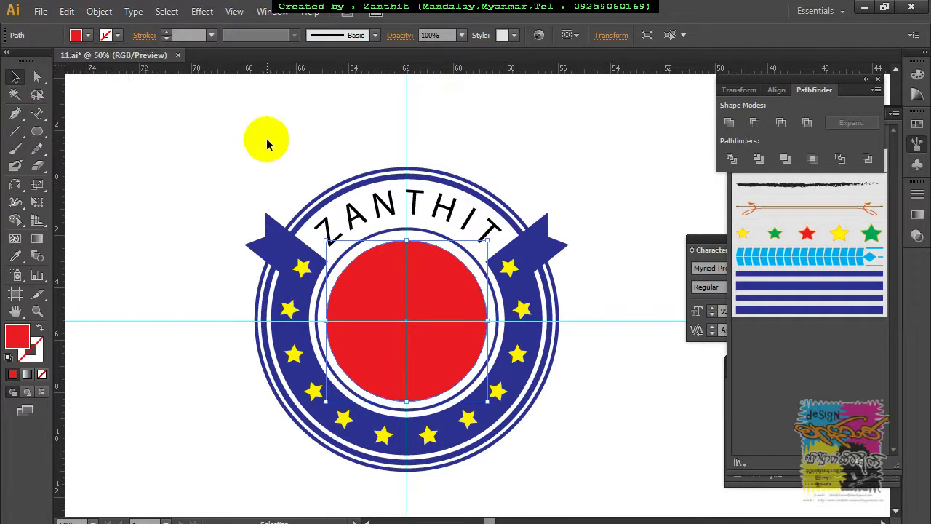
Set the stroke weight of the blue inner ring around the red disc to 20 pt and deselect the ring
{"action": "left_click_drag", "start_coordinate": [552, 374], "coordinate": [366, 345]}
{"action": "left_click_drag", "start_coordinate": [482, 316], "coordinate": [408, 350]}
{"action": "left_click", "coordinate": [191, 259]}
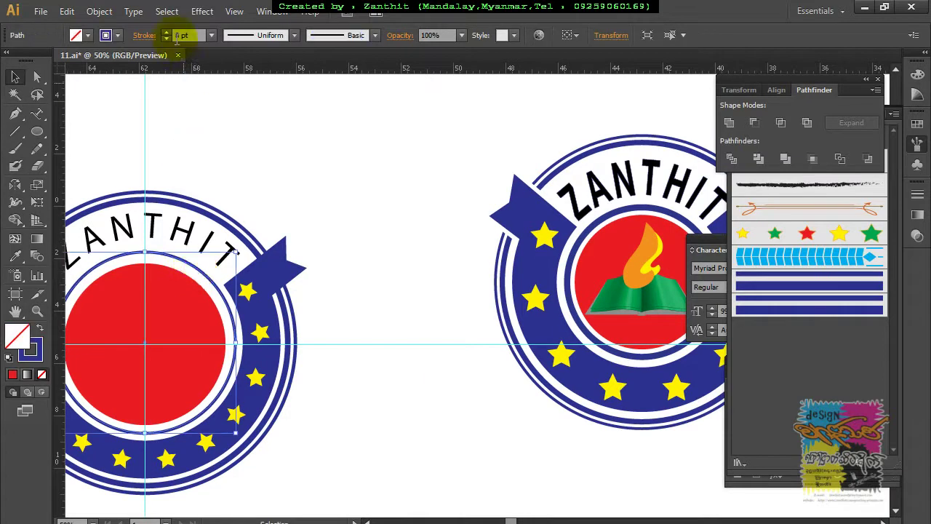
{"action": "left_click", "coordinate": [166, 33]}
{"action": "left_click", "coordinate": [167, 32]}
{"action": "left_click", "coordinate": [167, 32]}
{"action": "left_click", "coordinate": [166, 32]}
{"action": "left_click", "coordinate": [166, 33]}
{"action": "left_click", "coordinate": [167, 33]}
{"action": "left_click", "coordinate": [166, 32]}
{"action": "left_click", "coordinate": [167, 32]}
{"action": "left_click", "coordinate": [167, 33]}
{"action": "left_click", "coordinate": [167, 33]}
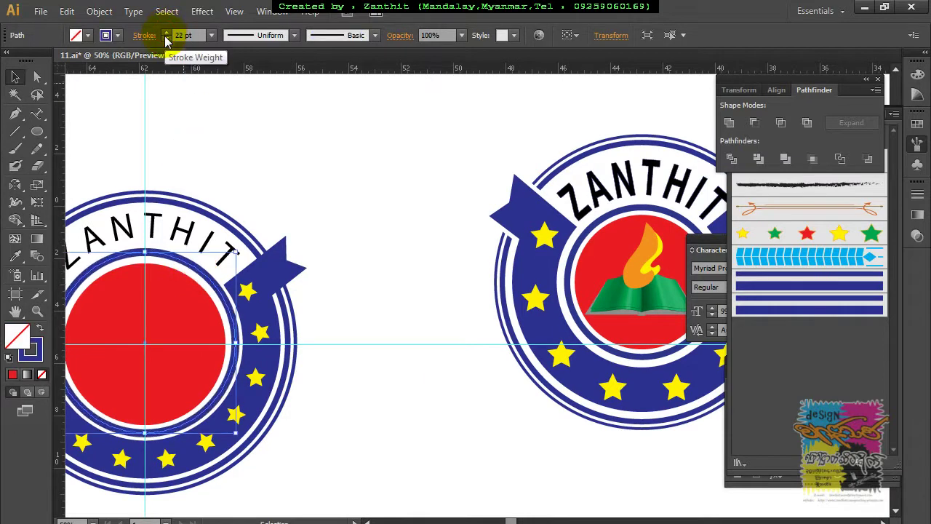
{"action": "left_click", "coordinate": [166, 39]}
{"action": "left_click", "coordinate": [167, 39]}
{"action": "left_click", "coordinate": [290, 187]}
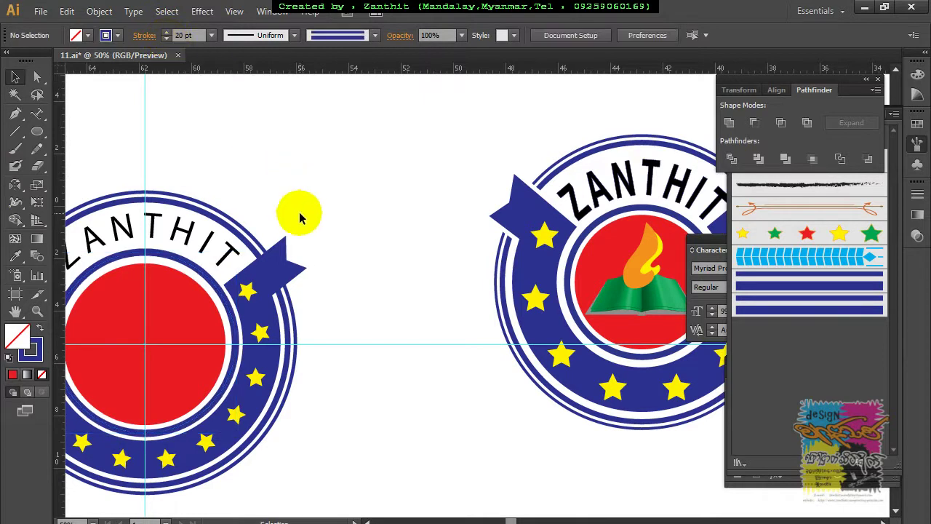
Draw a horizontal blue line about 6.7 in long in the blank area between and below the two emblems
{"action": "left_click_drag", "start_coordinate": [377, 423], "coordinate": [534, 281]}
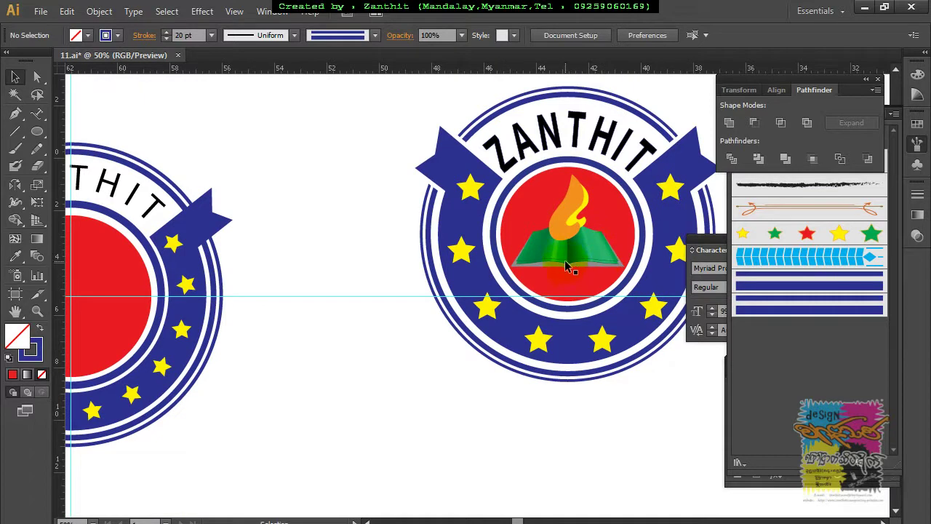
{"action": "left_click", "coordinate": [433, 411]}
{"action": "left_click_drag", "start_coordinate": [433, 410], "coordinate": [422, 340]}
{"action": "left_click", "coordinate": [22, 135]}
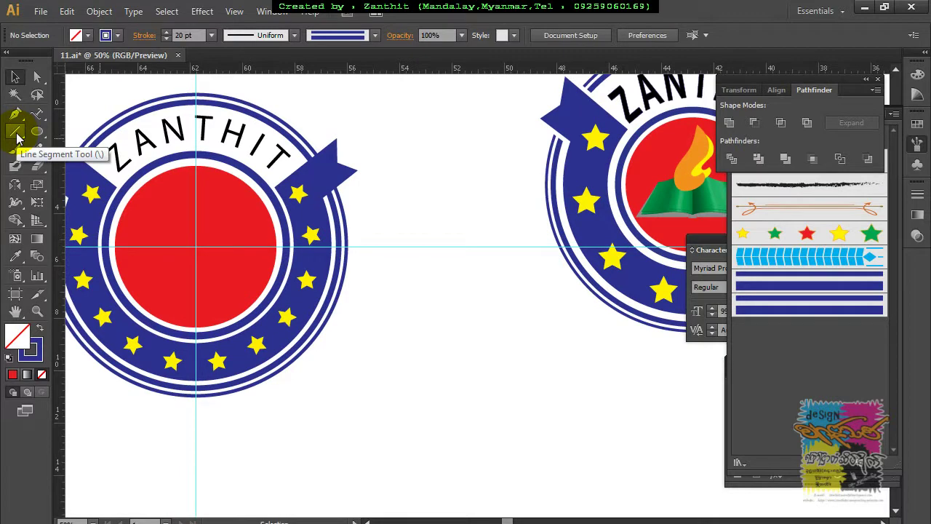
{"action": "left_click", "coordinate": [16, 114]}
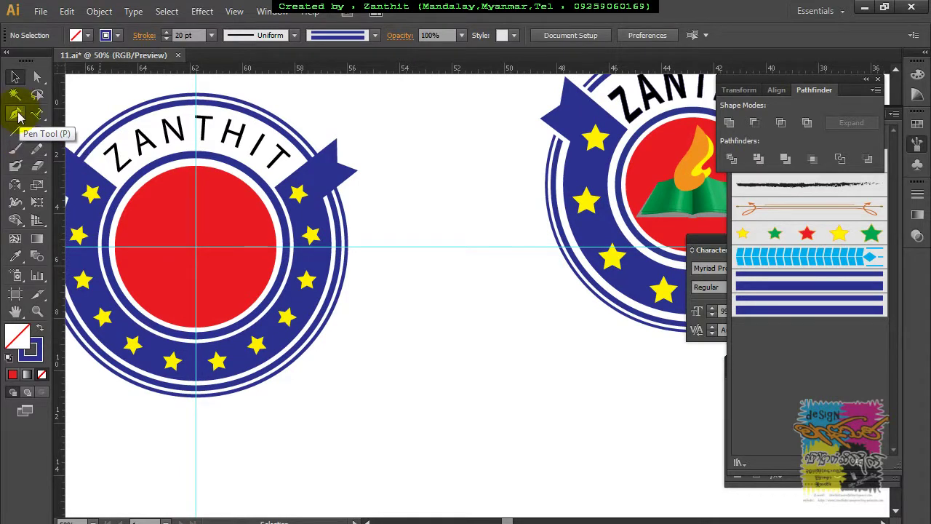
{"action": "left_click", "coordinate": [16, 131]}
{"action": "left_click_drag", "start_coordinate": [380, 371], "coordinate": [556, 371]}
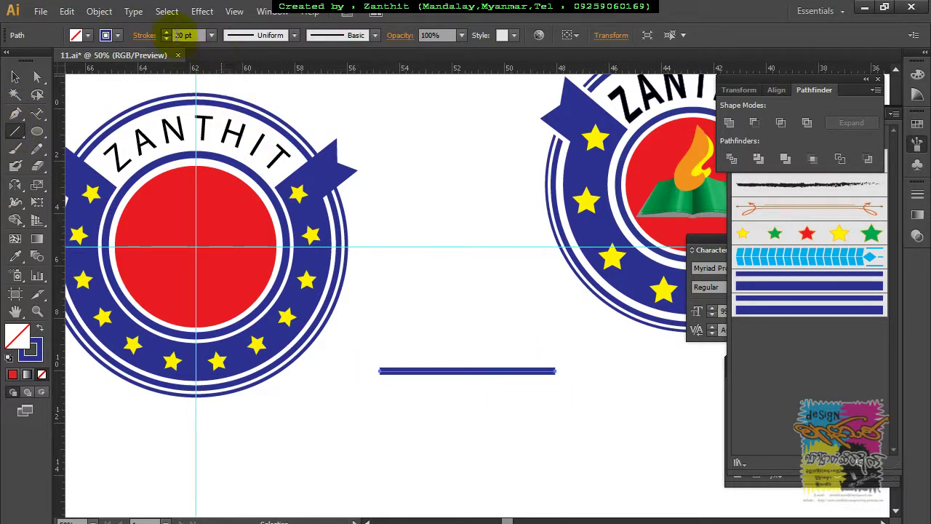
Reduce the stroke weight of the new horizontal line to 6 pt
{"action": "left_click", "coordinate": [167, 39]}
{"action": "left_click", "coordinate": [167, 39]}
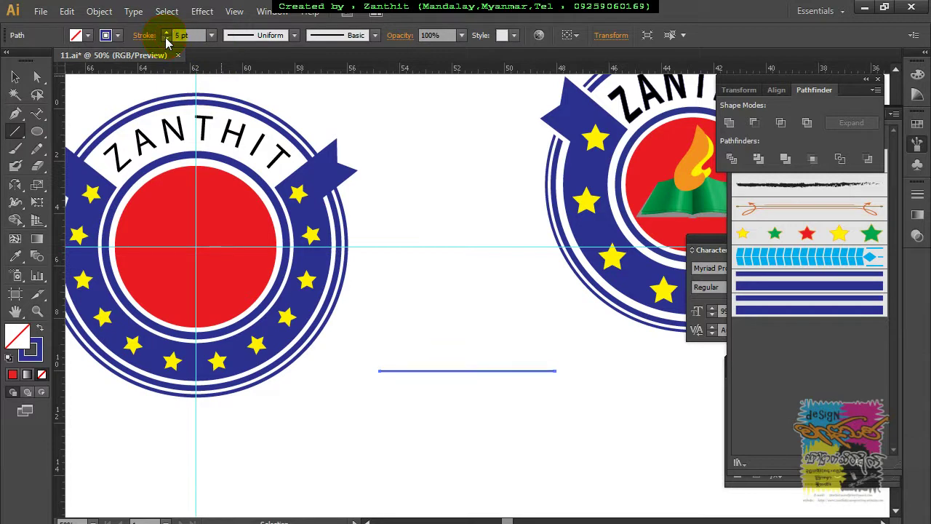
{"action": "left_click", "coordinate": [165, 32]}
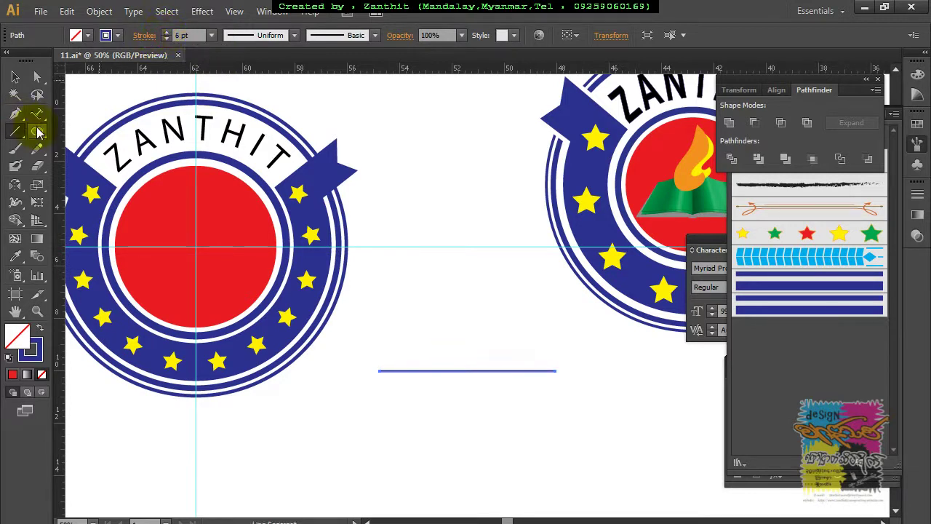
Draw a small rectangle about 0.5 in wide over the line's middle and centre it horizontally with the line
{"action": "left_click_drag", "start_coordinate": [39, 132], "coordinate": [80, 128]}
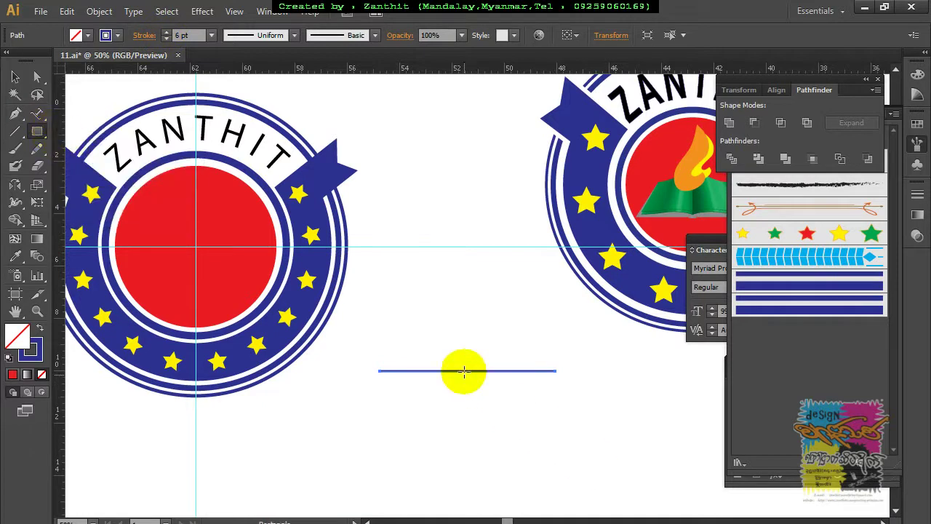
{"action": "left_click_drag", "start_coordinate": [461, 372], "coordinate": [467, 374]}
{"action": "left_click", "coordinate": [15, 77]}
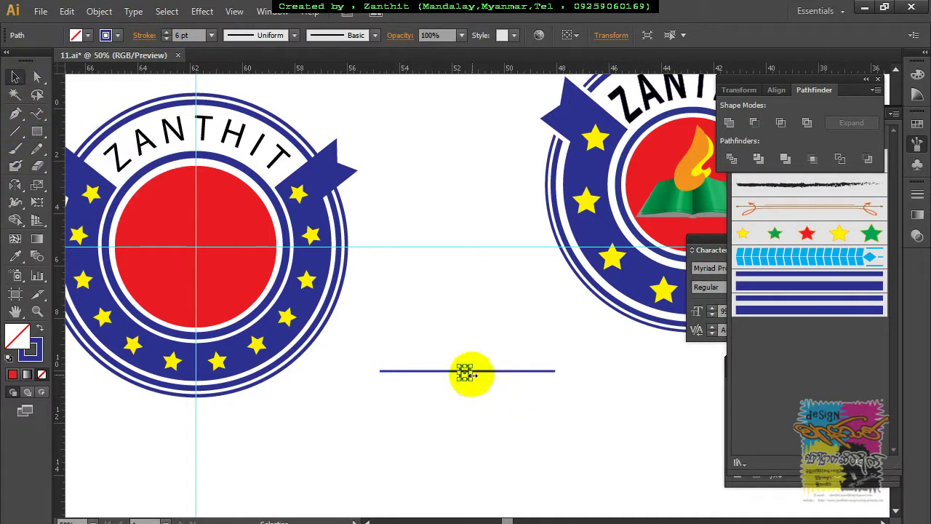
{"action": "left_click_drag", "start_coordinate": [369, 347], "coordinate": [509, 429]}
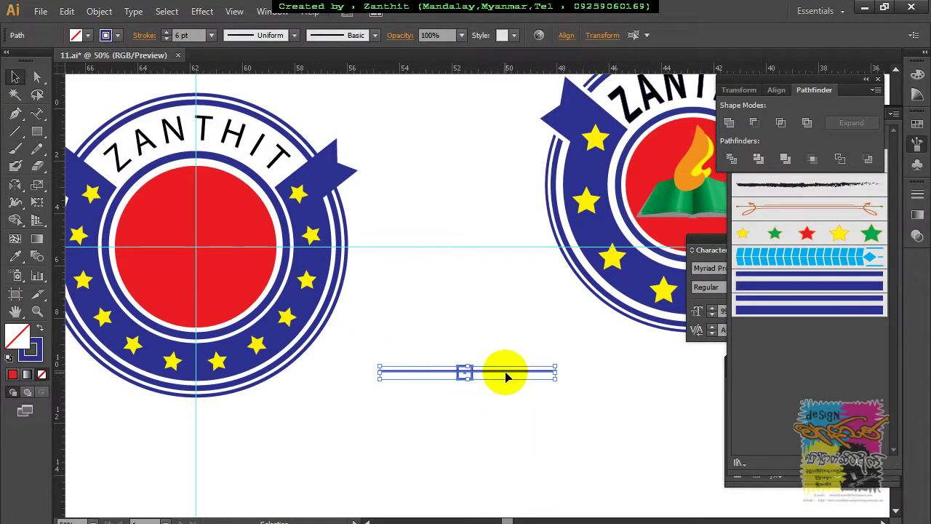
{"action": "left_click", "coordinate": [445, 74]}
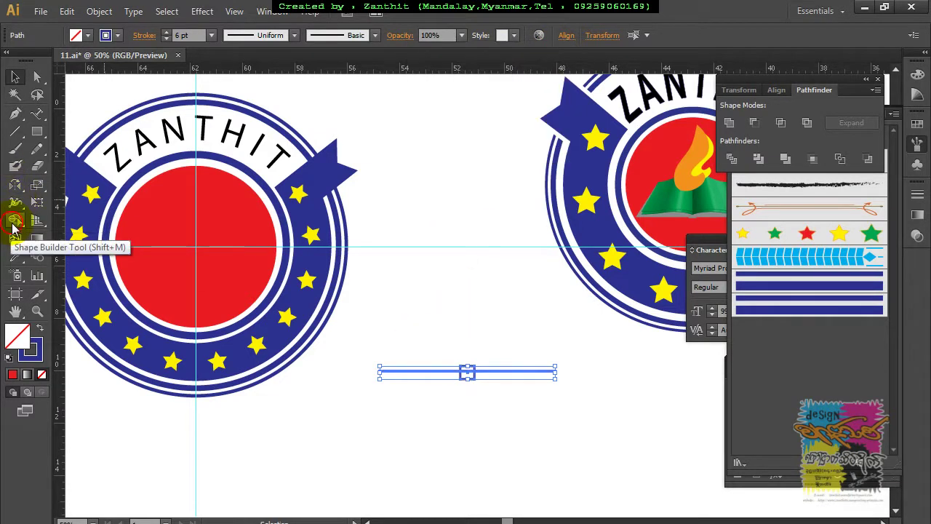
Use Shape Builder to remove the rectangle's upper part and the line segment inside it, leaving a U-shaped notch
{"action": "left_click", "coordinate": [14, 228]}
{"action": "scroll", "coordinate": [500, 422], "scroll_direction": "up", "scroll_amount": 5}
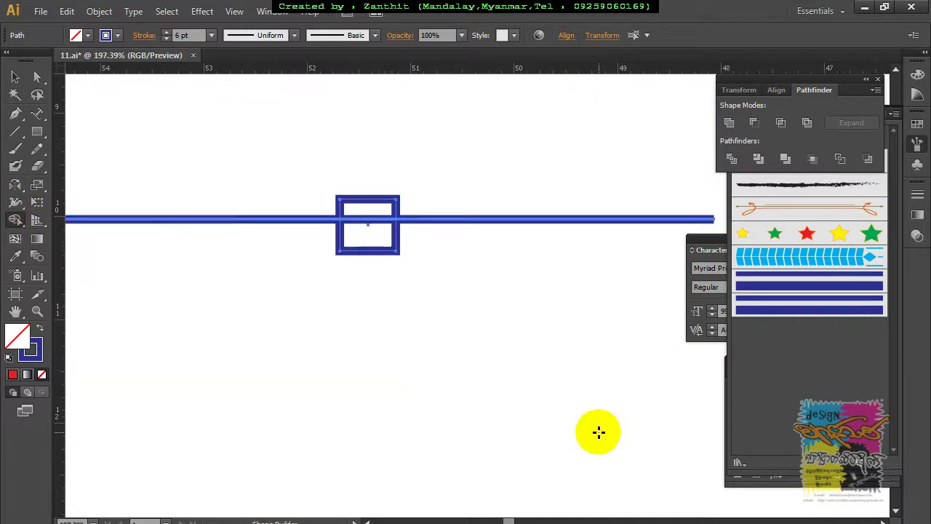
{"action": "left_click", "coordinate": [365, 240]}
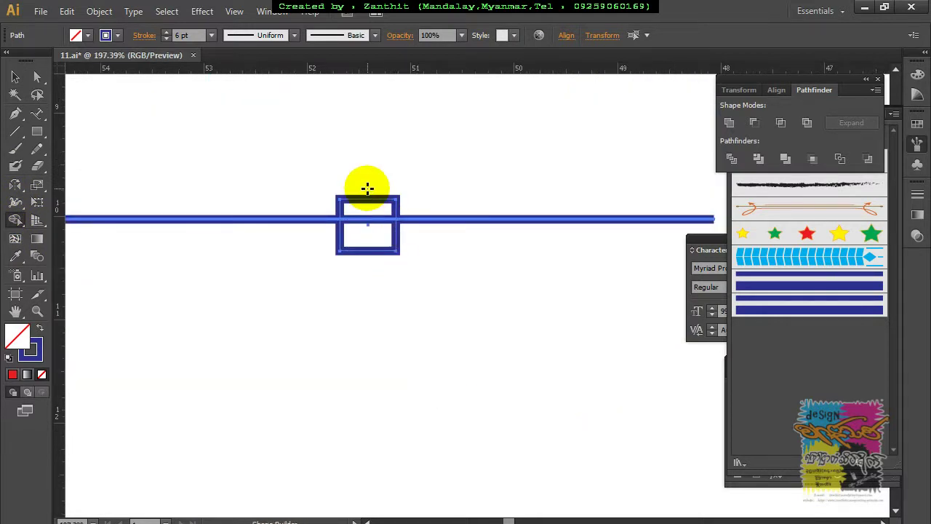
{"action": "left_click", "coordinate": [363, 211], "text": "alt"}
{"action": "left_click_drag", "start_coordinate": [363, 206], "coordinate": [362, 230]}
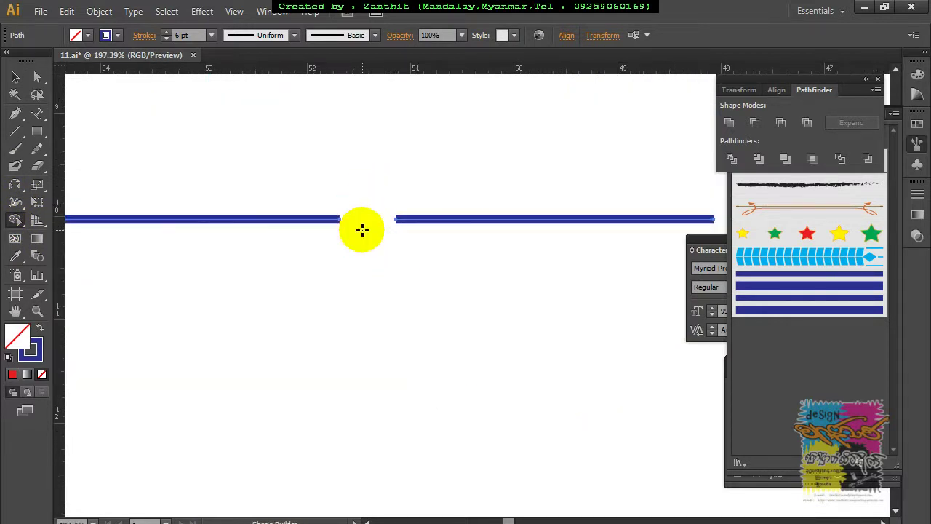
{"action": "key", "text": "ctrl+z"}
{"action": "left_click", "coordinate": [366, 219], "text": "alt"}
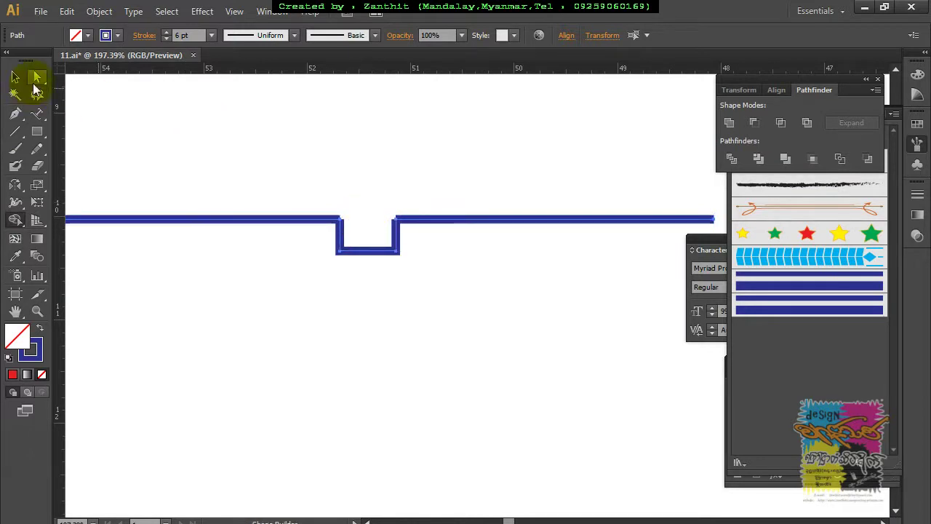
Join the left line segment's inner endpoint to the upper-left end of the notch
{"action": "left_click", "coordinate": [38, 76]}
{"action": "left_click", "coordinate": [395, 353]}
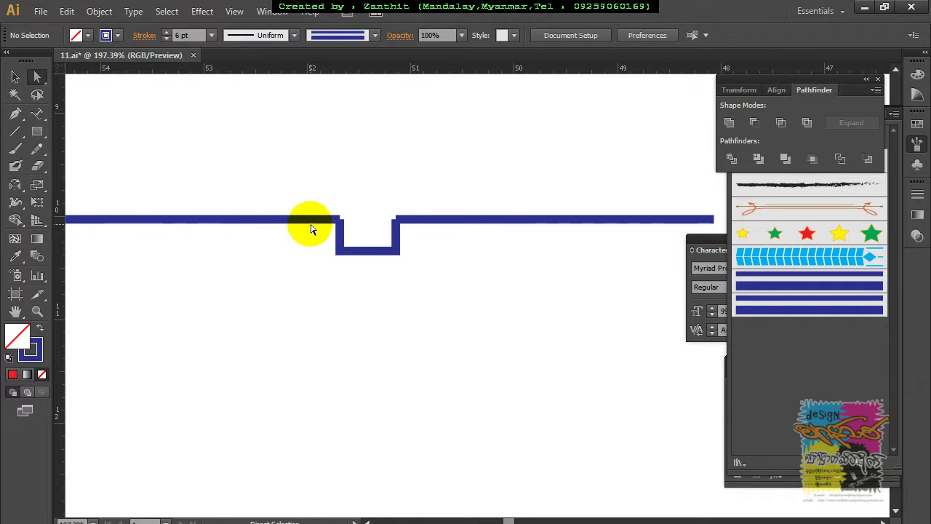
{"action": "left_click", "coordinate": [322, 221]}
{"action": "left_click", "coordinate": [342, 244]}
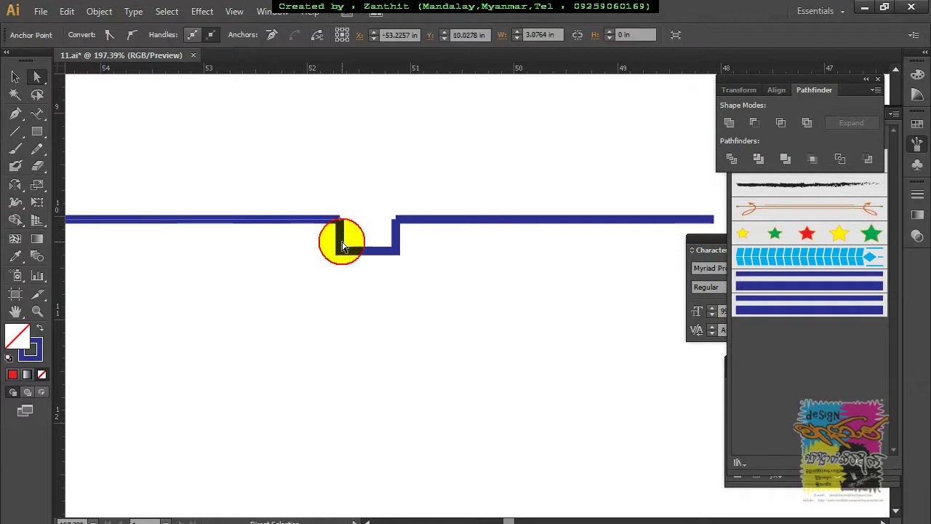
{"action": "left_click", "coordinate": [340, 253]}
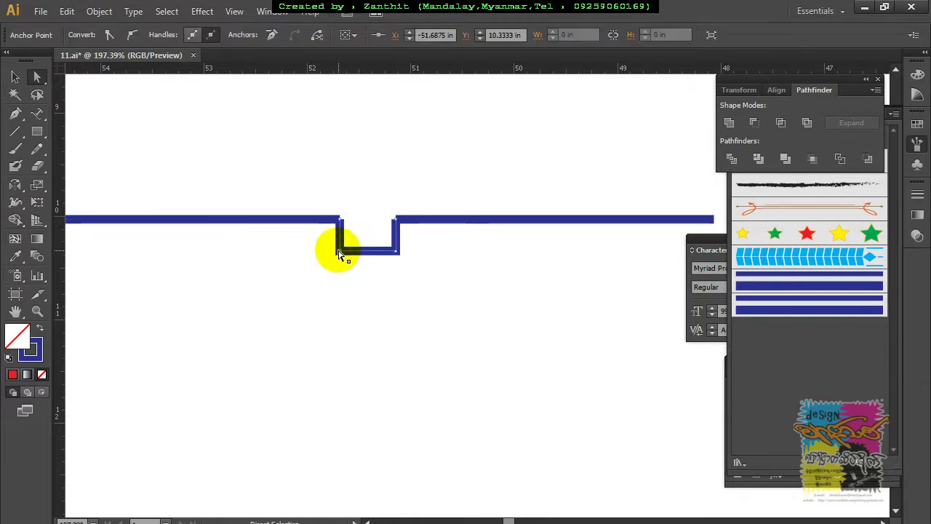
{"action": "left_click", "coordinate": [332, 193]}
{"action": "left_click_drag", "start_coordinate": [332, 201], "coordinate": [347, 234]}
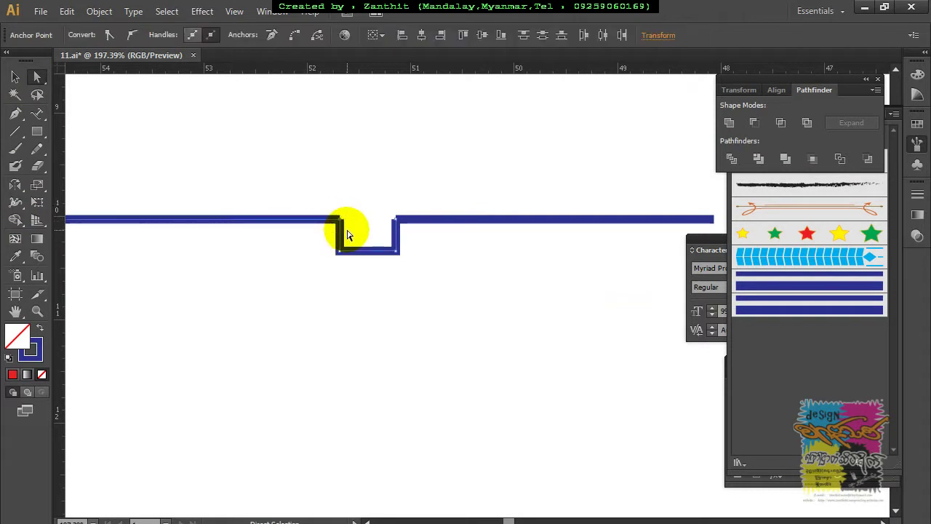
{"action": "left_click", "coordinate": [294, 41]}
{"action": "left_click", "coordinate": [393, 308]}
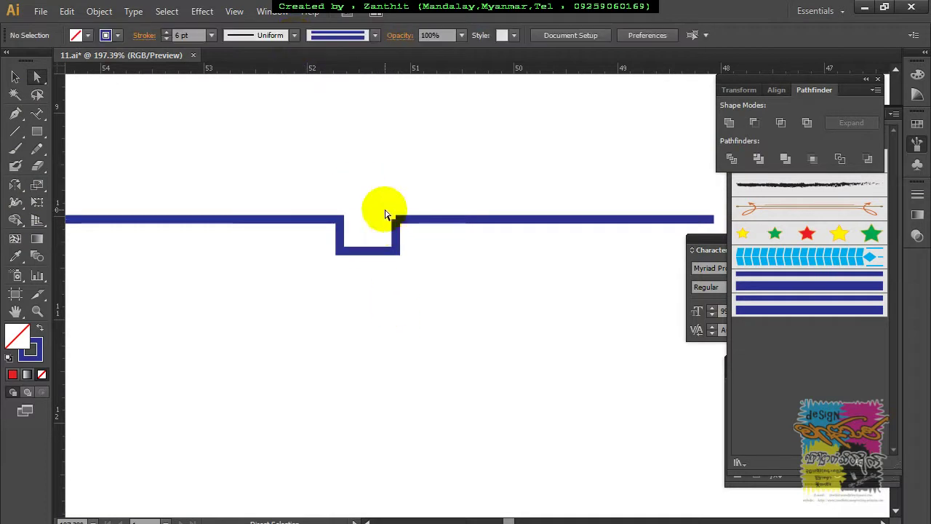
Join the right line segment's inner endpoint to the upper-right end of the notch
{"action": "left_click", "coordinate": [399, 232]}
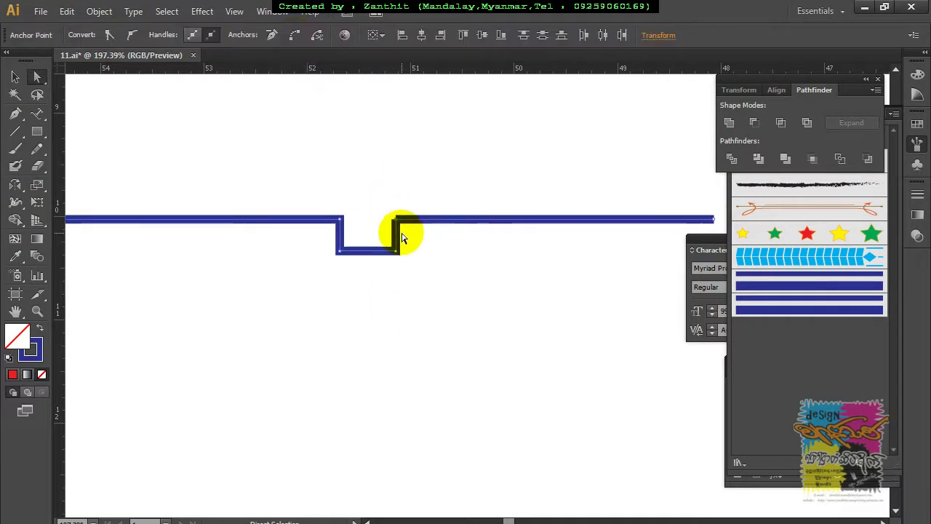
{"action": "left_click", "coordinate": [296, 36]}
{"action": "left_click", "coordinate": [415, 331]}
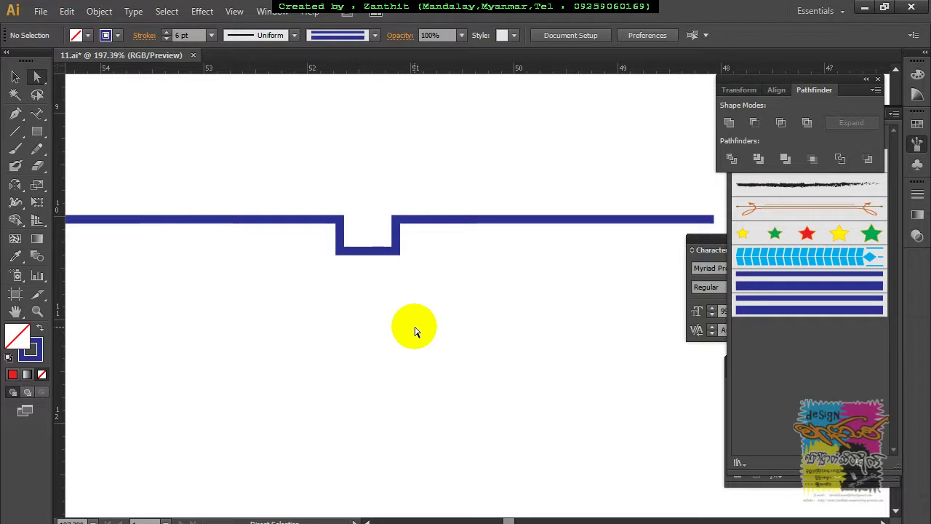
Draw an S-shaped page curve with the Pen tool from above the notch's centre toward the line's left end, about 2.9 in wide
{"action": "key", "text": "ctrl+1"}
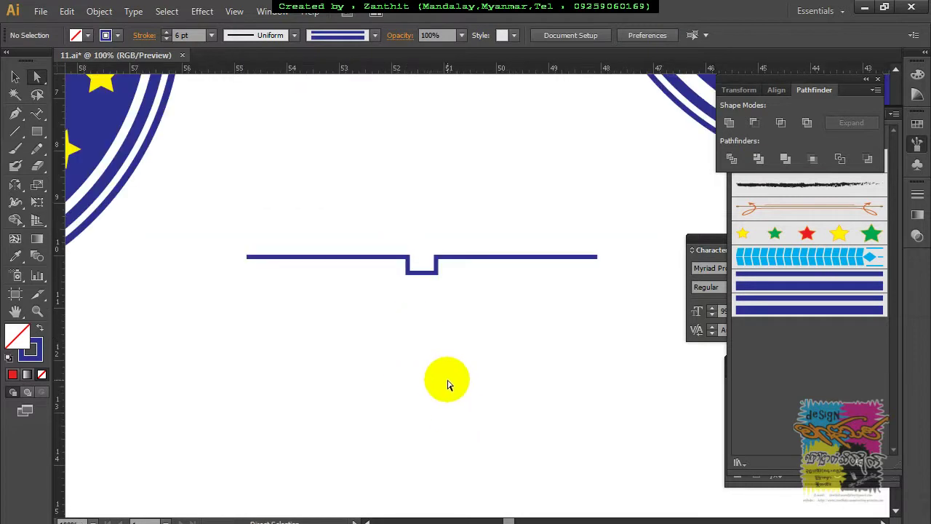
{"action": "left_click", "coordinate": [12, 80]}
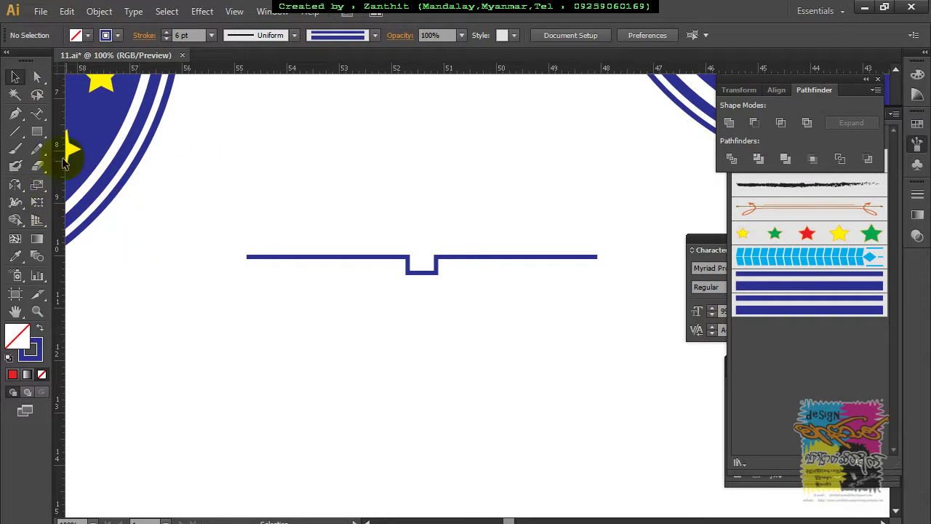
{"action": "left_click", "coordinate": [15, 115]}
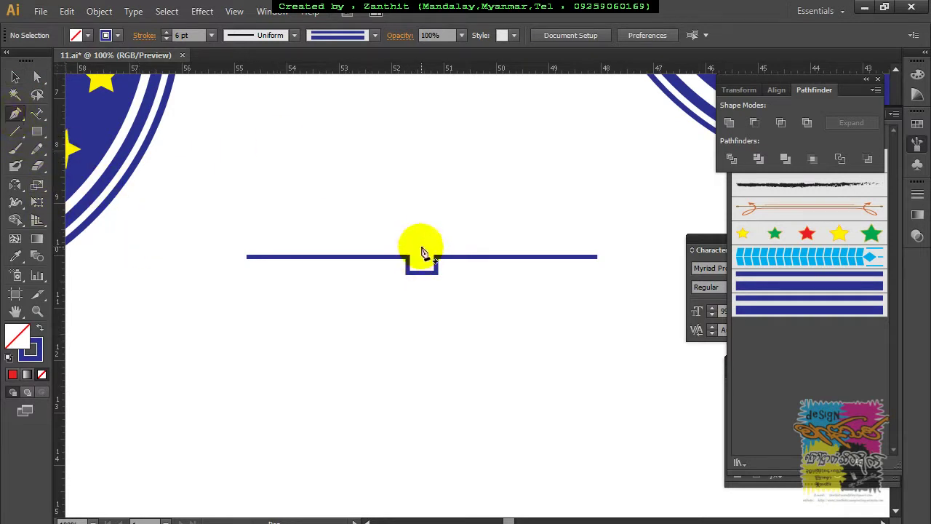
{"action": "left_click", "coordinate": [422, 259]}
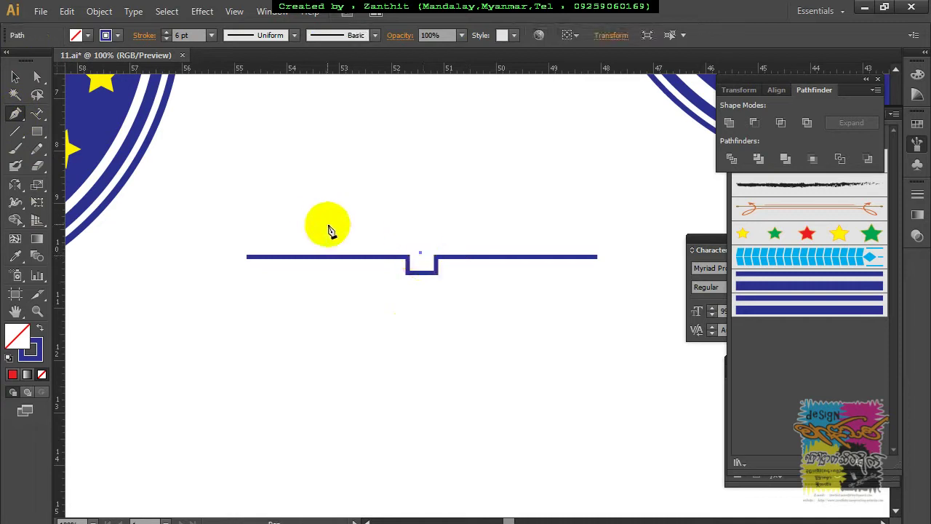
{"action": "mouse_move", "coordinate": [335, 218]}
{"action": "left_mouse_down"}
{"action": "mouse_move", "coordinate": [318, 219]}
{"action": "mouse_move", "coordinate": [291, 240]}
{"action": "left_mouse_up"}
{"action": "left_click", "coordinate": [258, 243]}
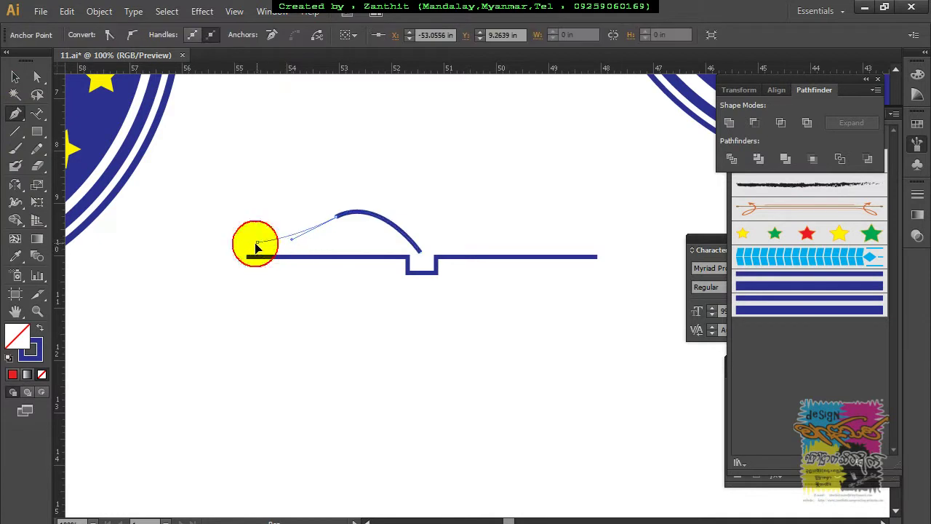
{"action": "left_click_drag", "start_coordinate": [250, 245], "coordinate": [254, 243]}
{"action": "left_click", "coordinate": [22, 78]}
{"action": "left_click_drag", "start_coordinate": [256, 233], "coordinate": [267, 233]}
{"action": "left_click", "coordinate": [442, 355]}
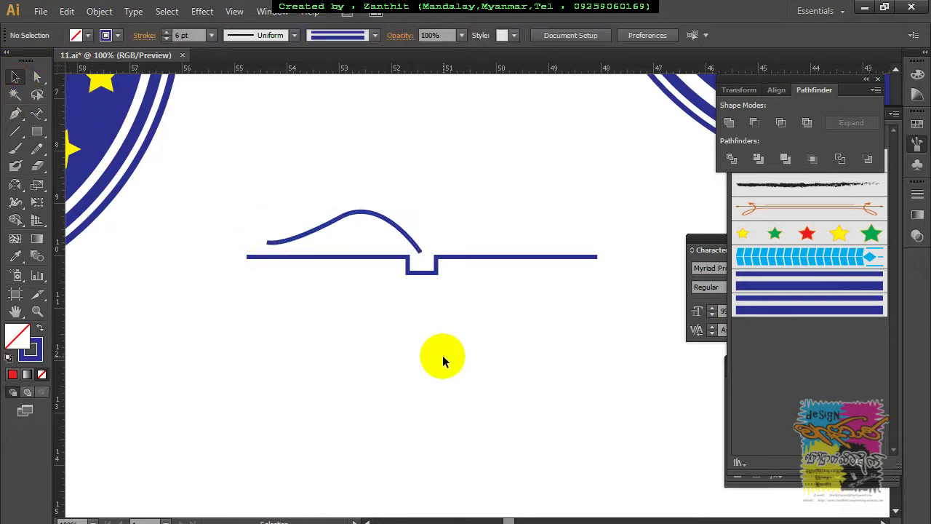
Set the stroke weight of the page curve to 1 pt
{"action": "left_click", "coordinate": [347, 214]}
{"action": "left_click", "coordinate": [166, 38]}
{"action": "left_click", "coordinate": [167, 39]}
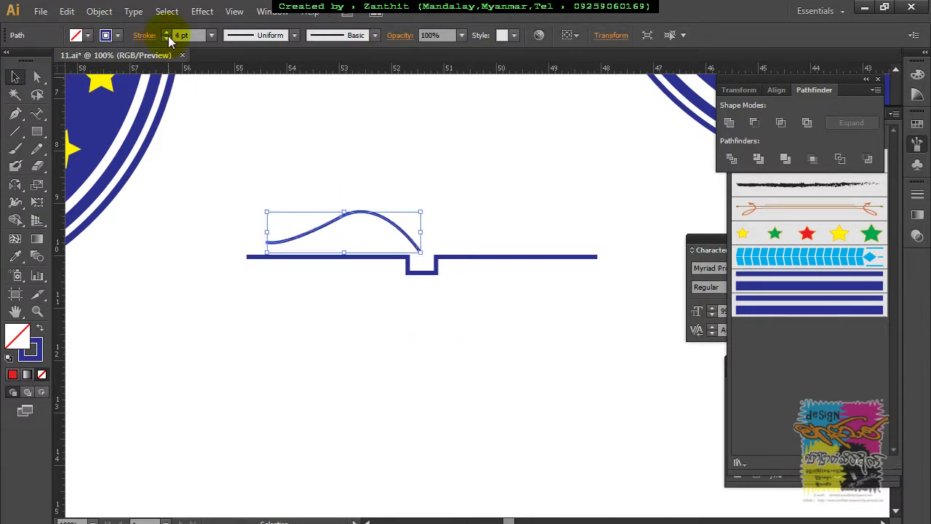
{"action": "left_click", "coordinate": [167, 38]}
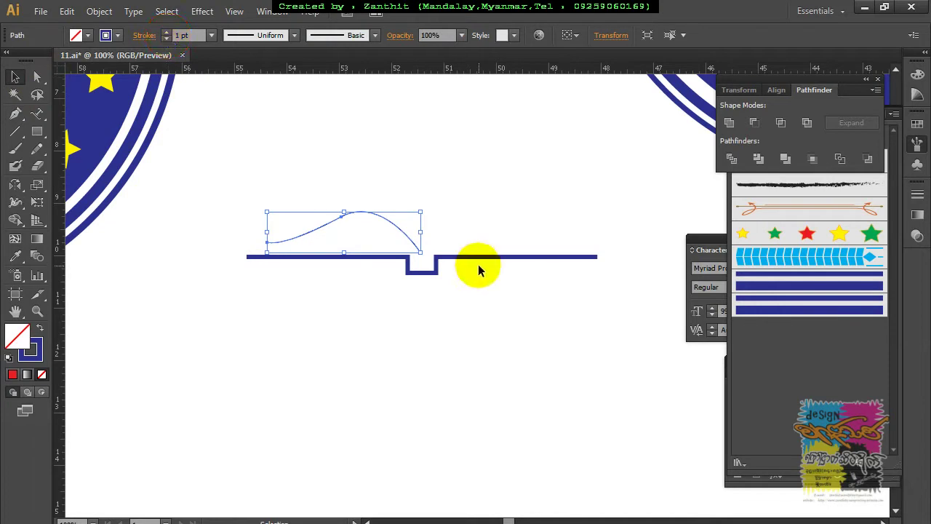
Change the stroke colour of the page curve above the notched line to CMYK Cyan
{"action": "left_click", "coordinate": [487, 258]}
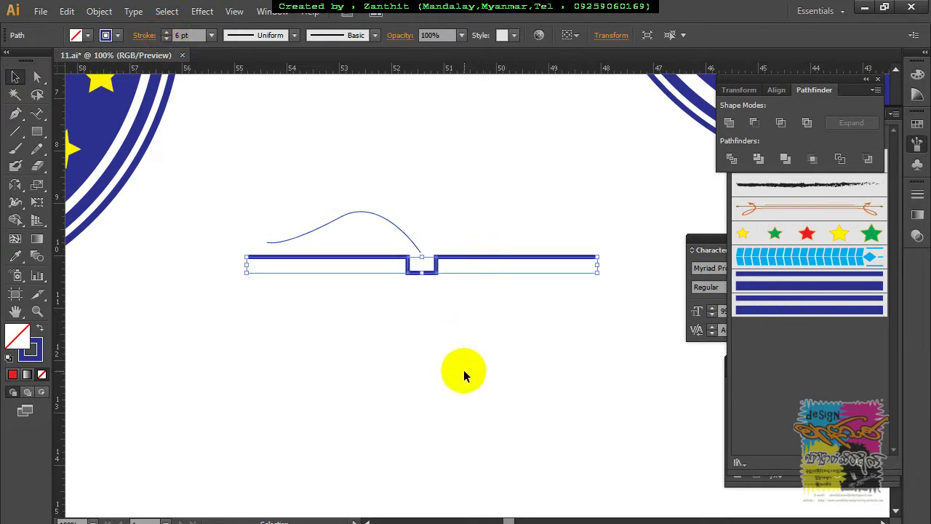
{"action": "left_click", "coordinate": [368, 291]}
{"action": "left_click", "coordinate": [359, 211]}
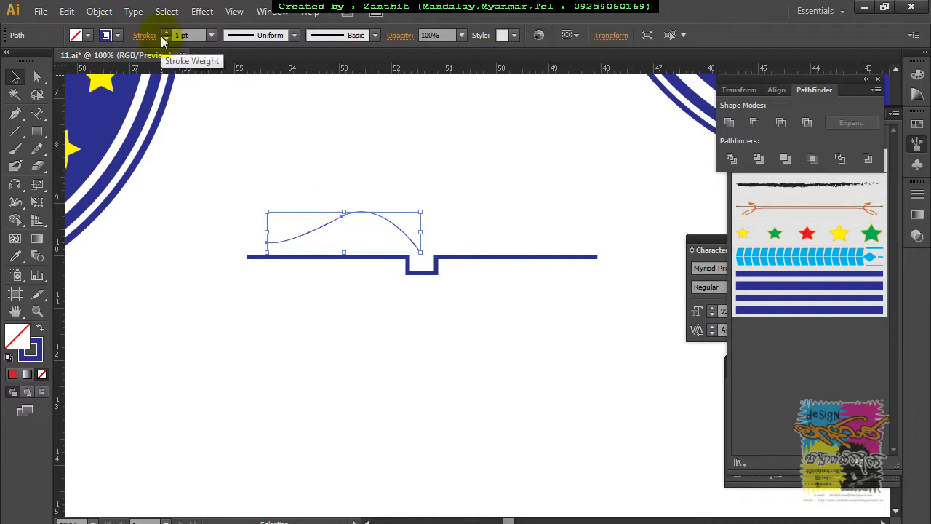
{"action": "left_click", "coordinate": [117, 36]}
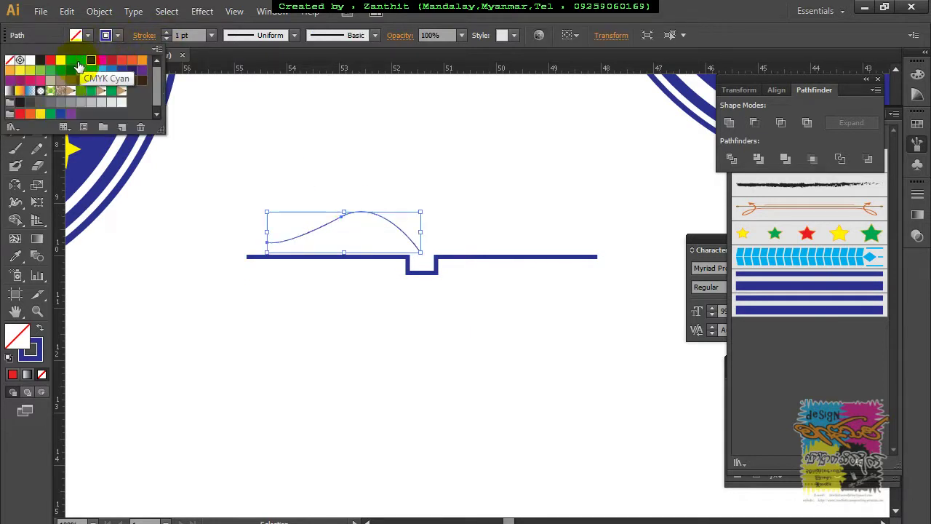
{"action": "left_click", "coordinate": [79, 67]}
{"action": "left_click", "coordinate": [421, 383]}
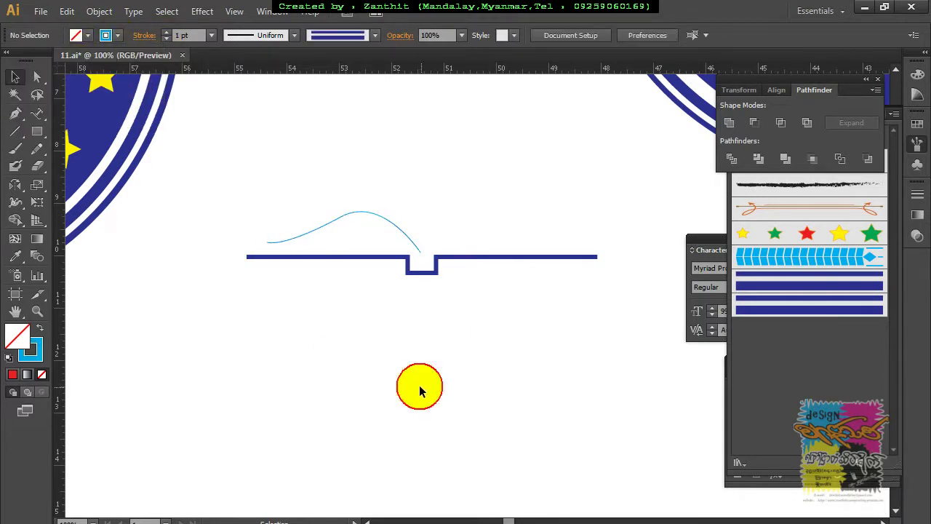
Create a mirrored copy of the cyan page curve with Reflect, across a vertical axis through its inner endpoint
{"action": "left_click", "coordinate": [404, 231]}
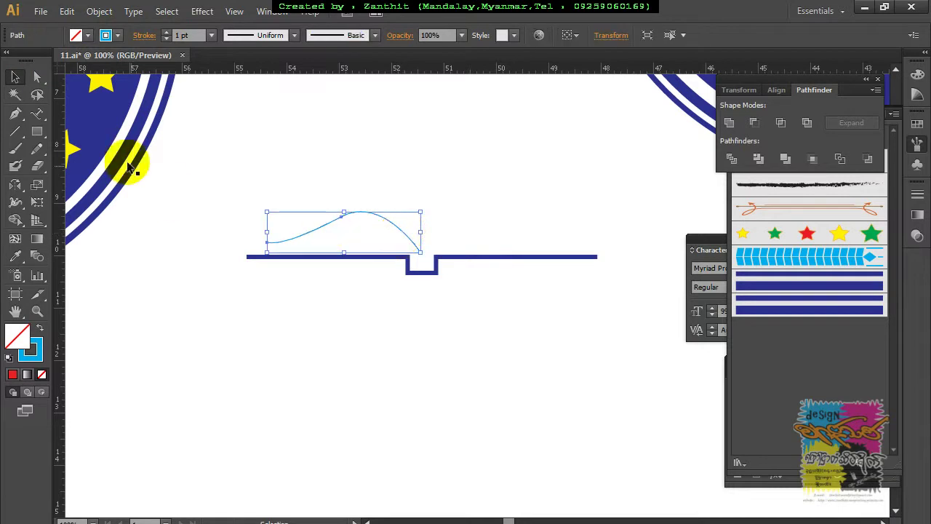
{"action": "left_click", "coordinate": [13, 188]}
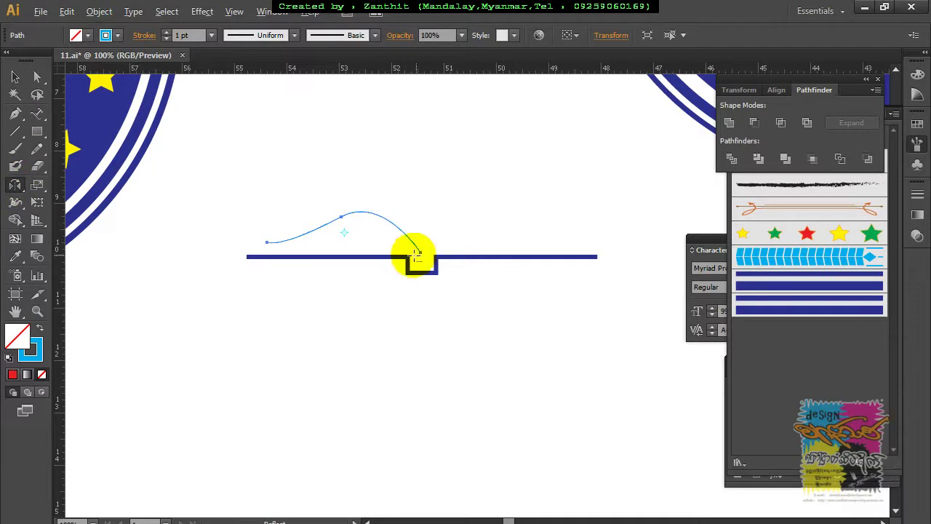
{"action": "left_click", "coordinate": [420, 251], "text": "alt"}
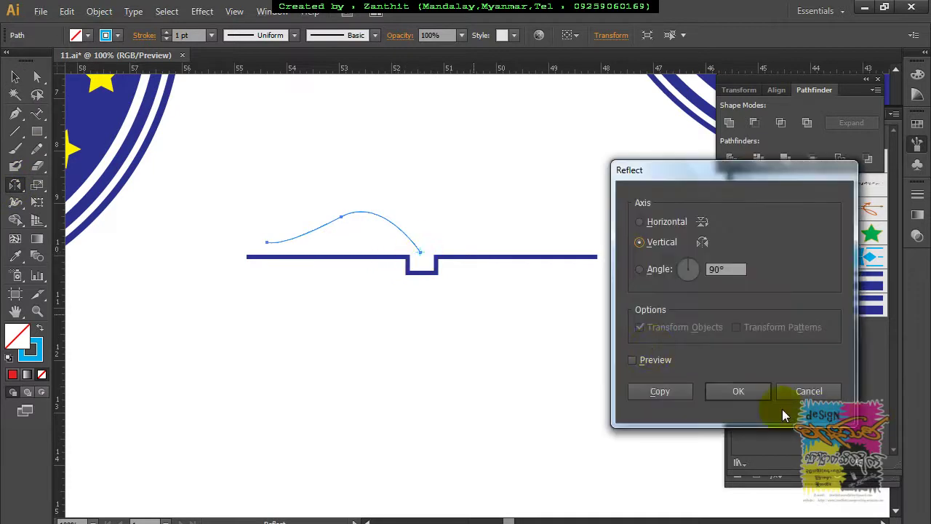
{"action": "left_click", "coordinate": [661, 392]}
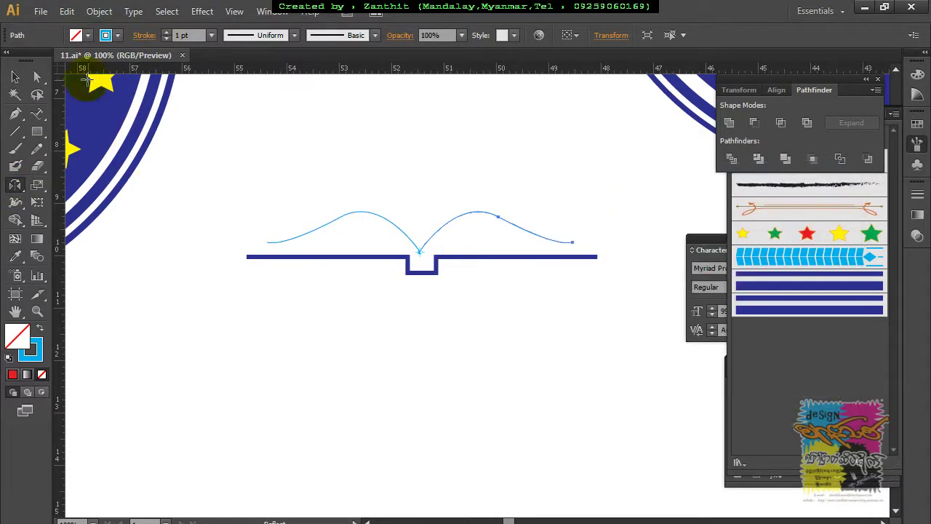
Try to join the inner endpoints of the two page curves above the notch
{"action": "left_click", "coordinate": [39, 78]}
{"action": "left_click", "coordinate": [463, 327]}
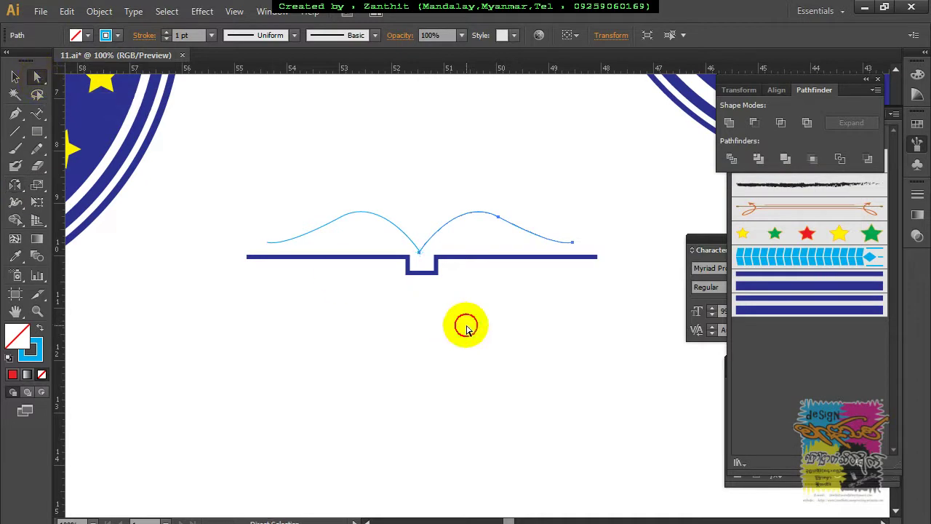
{"action": "left_click_drag", "start_coordinate": [419, 242], "coordinate": [423, 264]}
{"action": "left_click", "coordinate": [291, 40]}
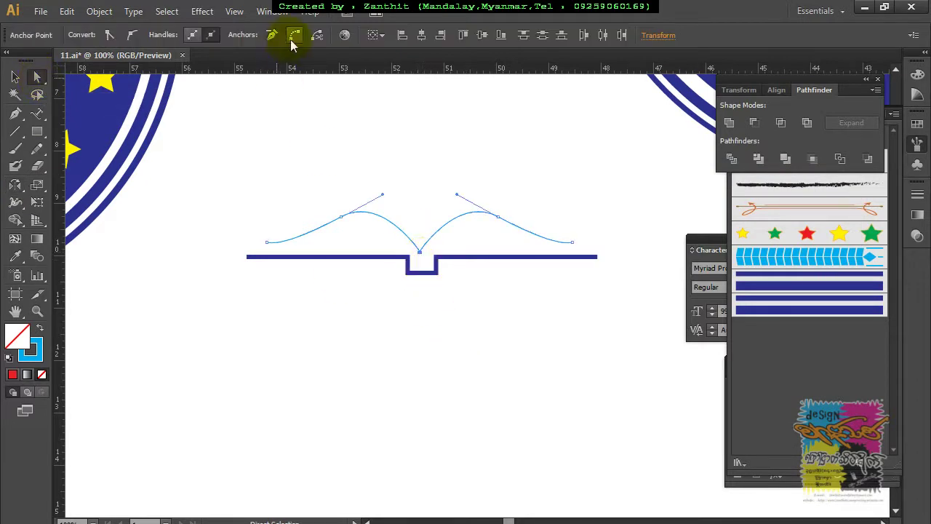
{"action": "left_click", "coordinate": [295, 36]}
{"action": "left_click", "coordinate": [16, 79]}
{"action": "left_click", "coordinate": [429, 367]}
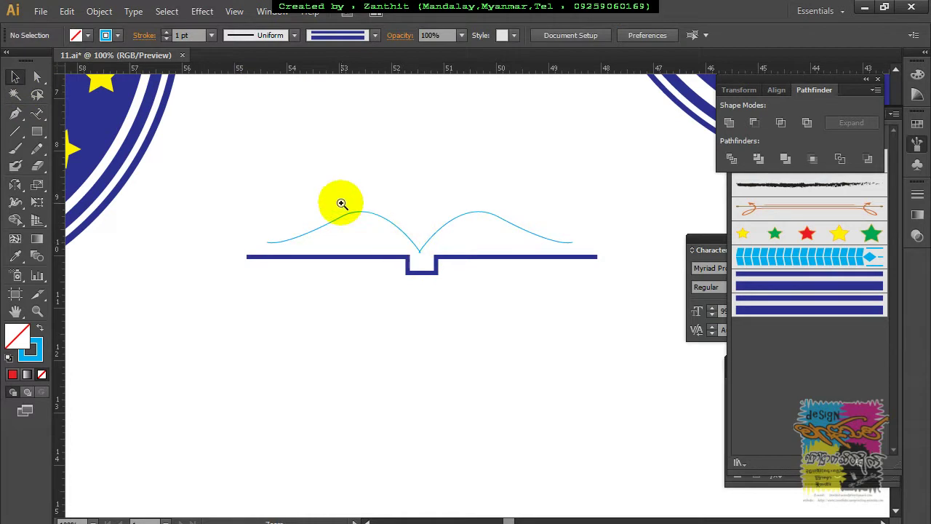
Move the crossing inner endpoints of the two page curves together so they meet in a V tip
{"action": "key", "text": "ctrl+space"}
{"action": "left_click_drag", "start_coordinate": [401, 243], "coordinate": [582, 370]}
{"action": "left_click", "coordinate": [449, 228]}
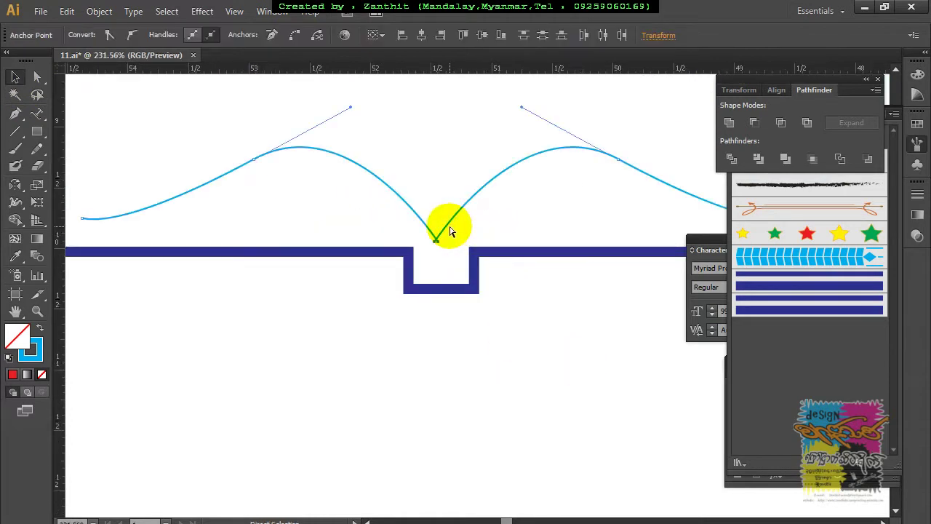
{"action": "key", "text": "v"}
{"action": "left_click", "coordinate": [510, 312]}
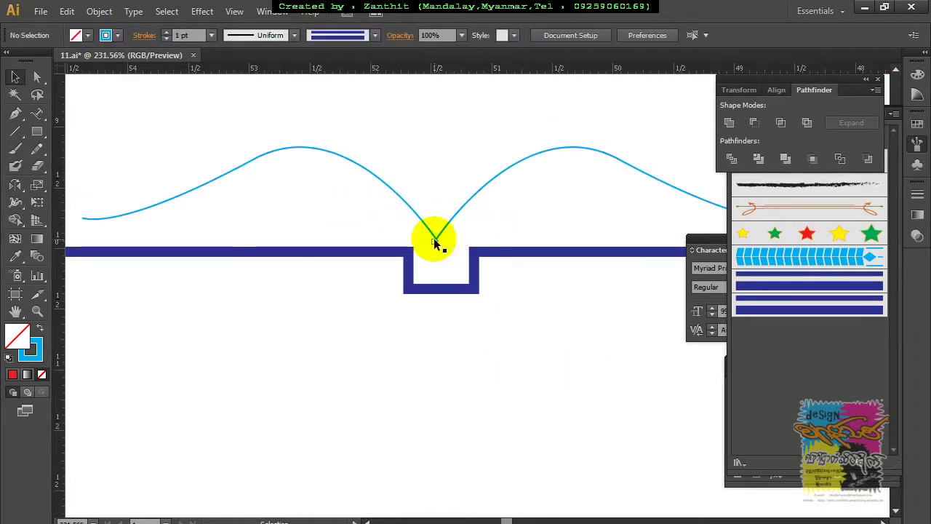
{"action": "left_click_drag", "start_coordinate": [429, 227], "coordinate": [476, 289]}
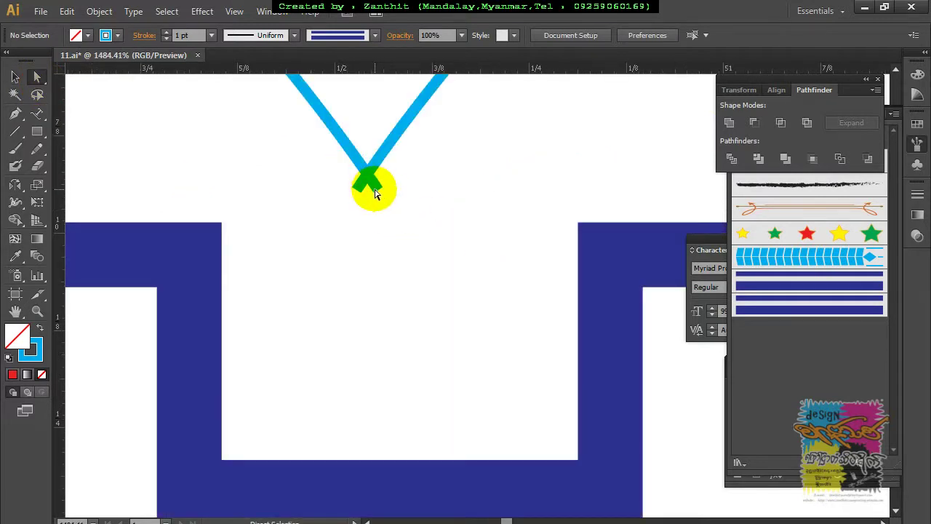
{"action": "left_click", "coordinate": [376, 194]}
{"action": "mouse_move", "coordinate": [362, 193]}
{"action": "left_mouse_down"}
{"action": "mouse_move", "coordinate": [380, 194]}
{"action": "mouse_move", "coordinate": [369, 196]}
{"action": "left_mouse_up"}
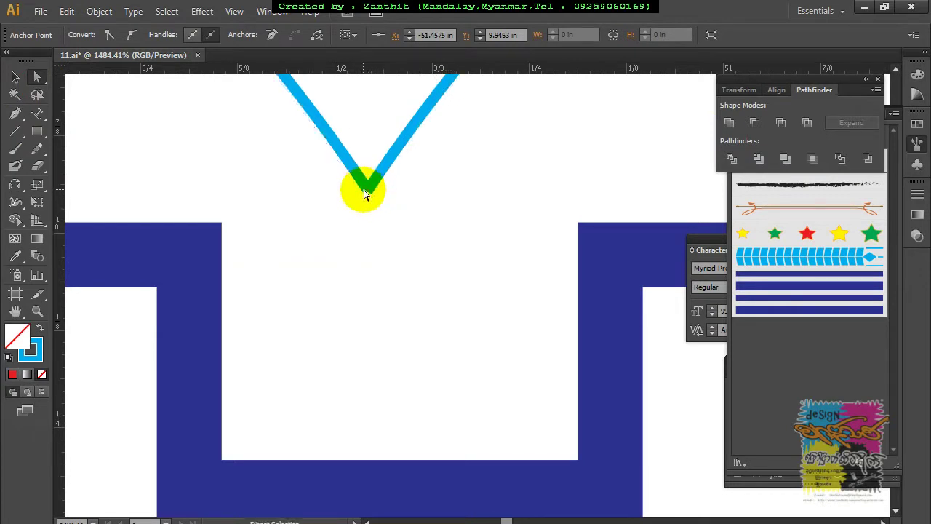
Try to connect the two anchor points at the V tip, undoing the join that adds a slanted spur
{"action": "left_click", "coordinate": [374, 214]}
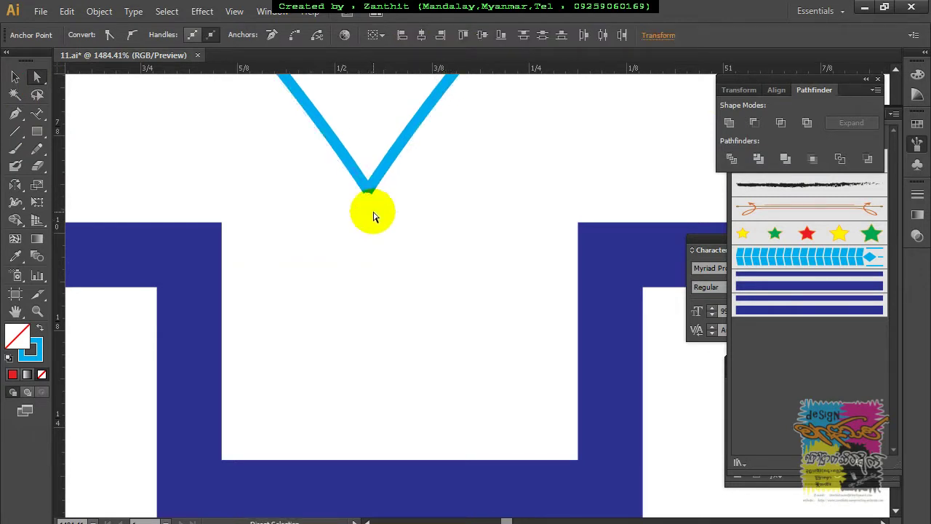
{"action": "left_click", "coordinate": [298, 35]}
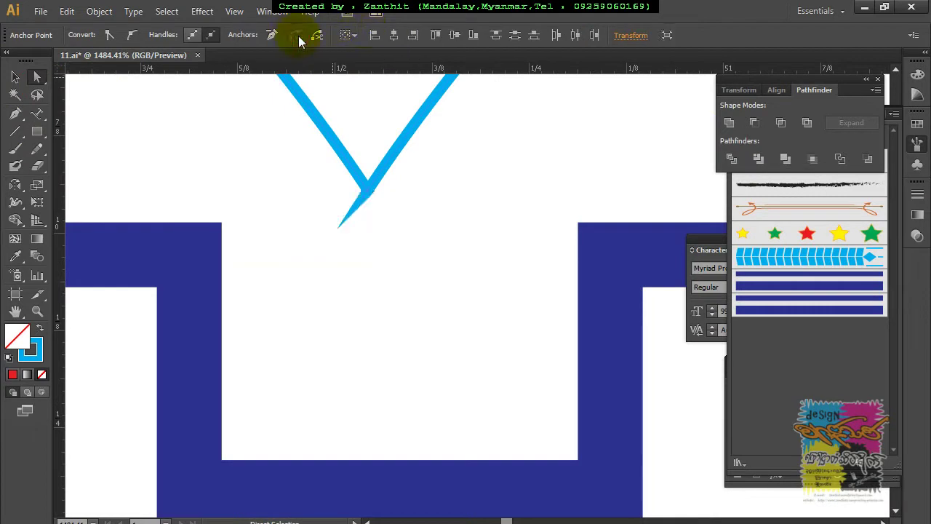
{"action": "left_click", "coordinate": [366, 191]}
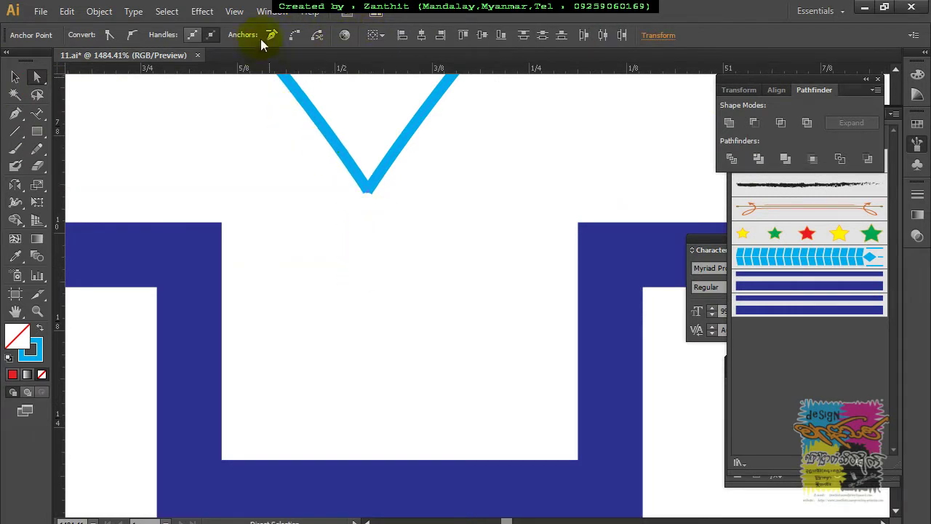
{"action": "left_click", "coordinate": [294, 36]}
{"action": "left_click", "coordinate": [374, 214]}
{"action": "left_click", "coordinate": [376, 187]}
Align the two inner endpoints precisely at the V tip while viewing the artwork in outline mode
{"action": "left_click_drag", "start_coordinate": [375, 189], "coordinate": [374, 219]}
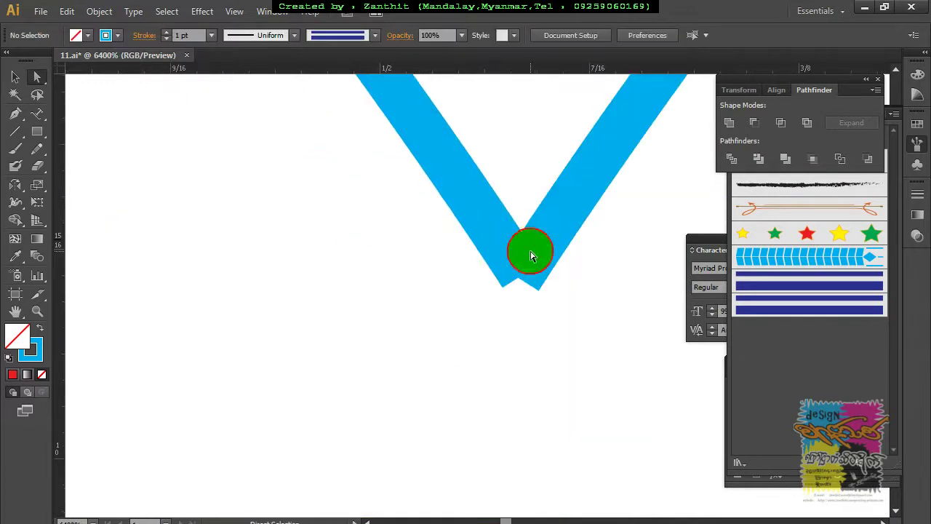
{"action": "left_click_drag", "start_coordinate": [521, 272], "coordinate": [520, 281]}
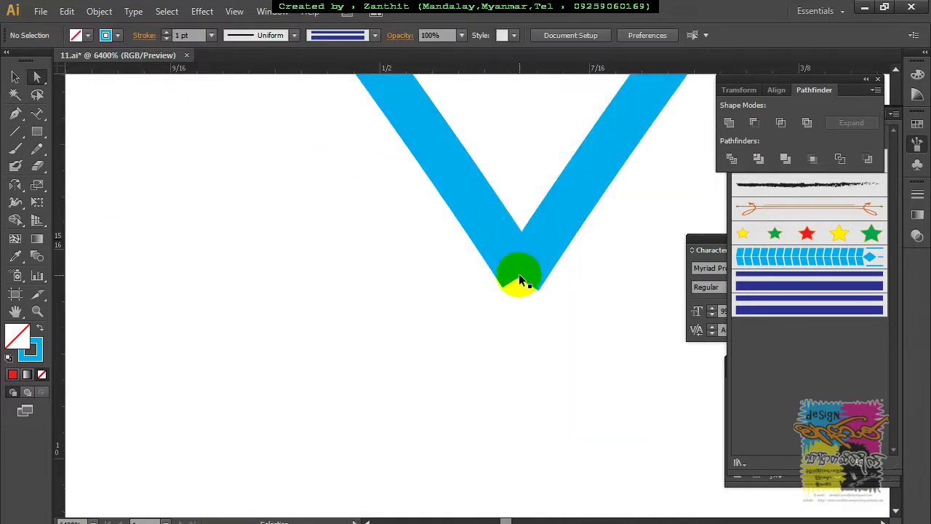
{"action": "key", "text": "ctrl+y"}
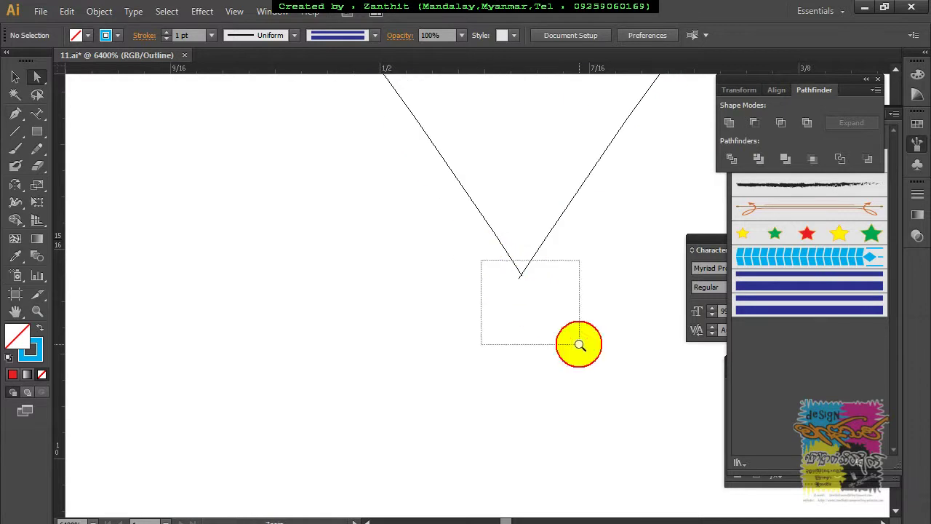
{"action": "left_click", "coordinate": [520, 275]}
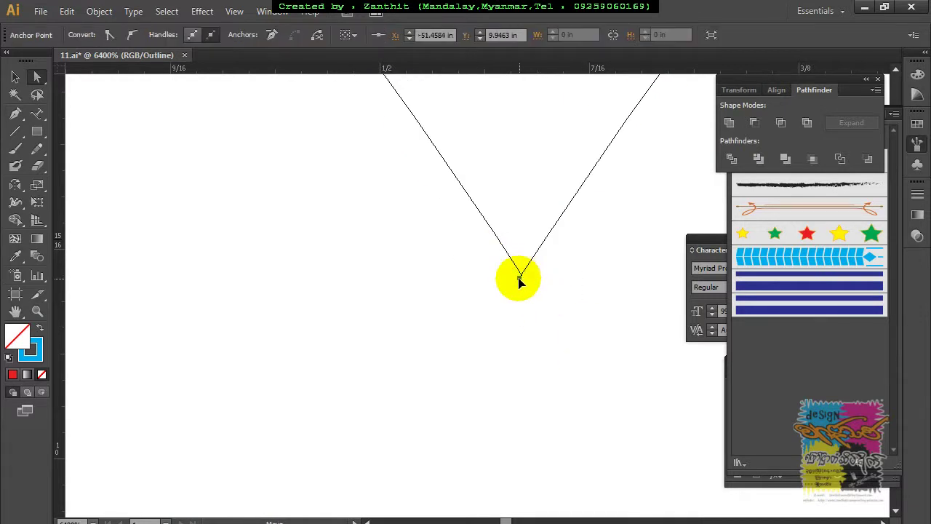
{"action": "left_click", "coordinate": [526, 287]}
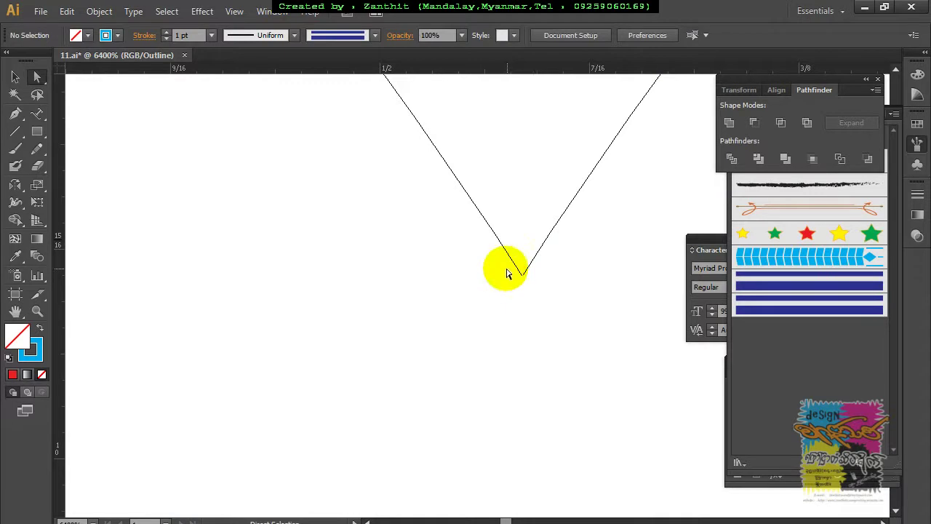
Join the aligned endpoints at the V tip into one page path and restore the preview display
{"action": "left_click", "coordinate": [523, 275]}
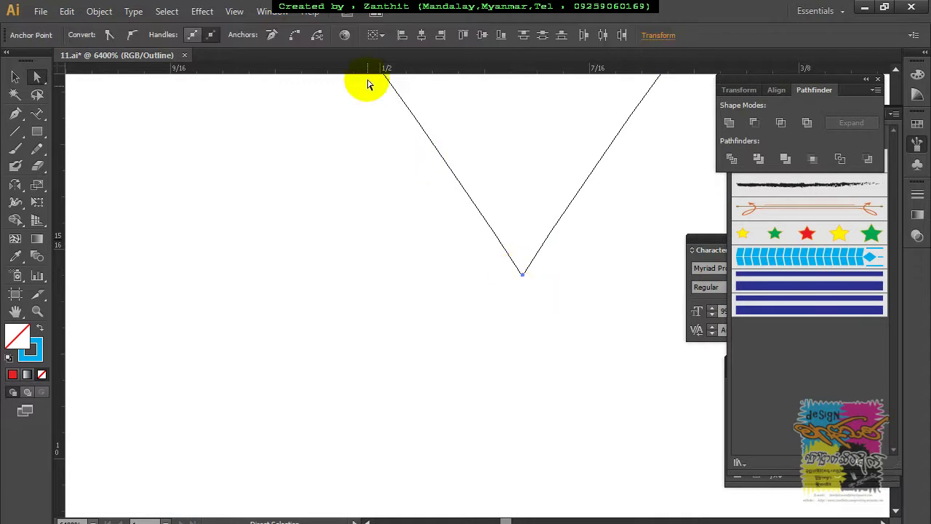
{"action": "left_click", "coordinate": [294, 34]}
{"action": "key", "text": "ctrl+y"}
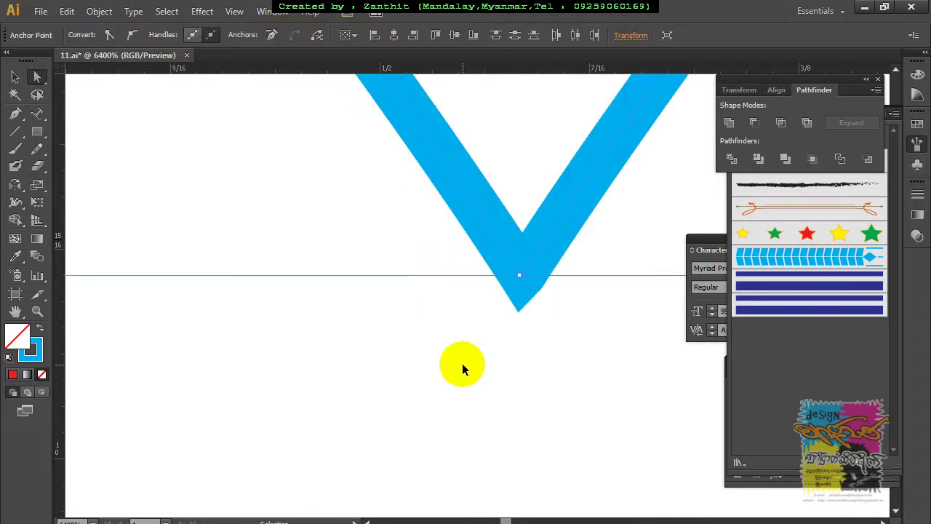
Apply the 3D Extrude & Bevel effect to the joined page curve and the notched cover line together, with preview enabled
{"action": "key", "text": "ctrl+minus"}
{"action": "key", "text": "ctrl+minus"}
{"action": "key", "text": "ctrl+minus"}
{"action": "key", "text": "ctrl+minus"}
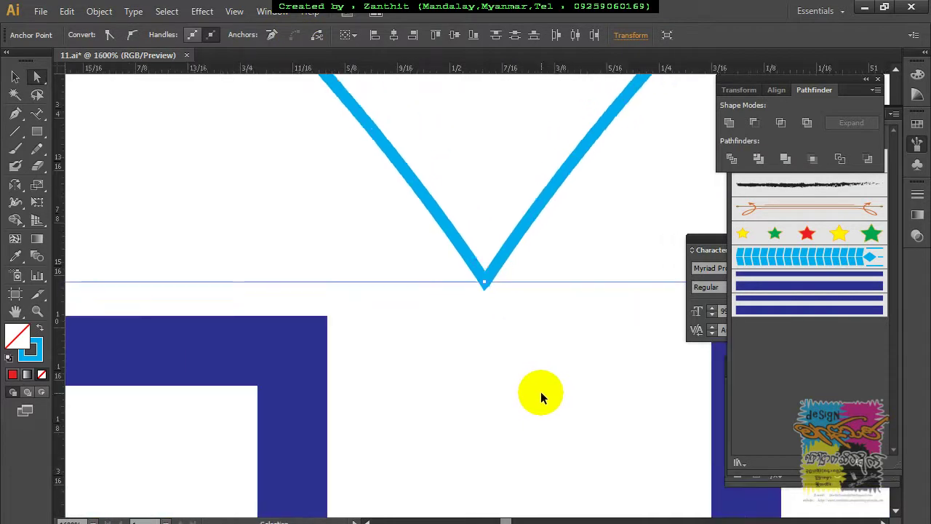
{"action": "key", "text": "ctrl+minus"}
{"action": "key", "text": "ctrl+minus"}
{"action": "key", "text": "ctrl+minus"}
{"action": "key", "text": "ctrl+minus"}
{"action": "key", "text": "ctrl+minus"}
{"action": "key", "text": "ctrl+minus"}
{"action": "key", "text": "ctrl+minus"}
{"action": "key", "text": "ctrl+minus"}
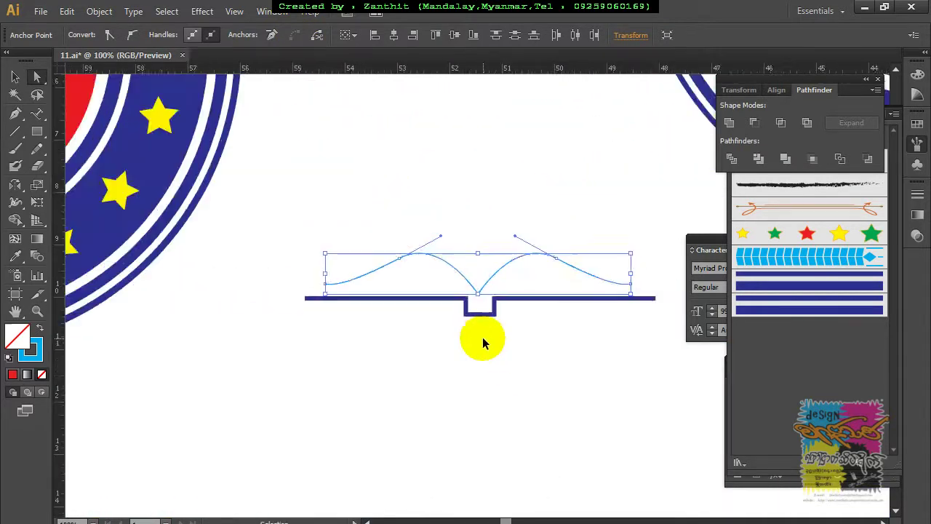
{"action": "key", "text": "ctrl+minus"}
{"action": "left_click", "coordinate": [15, 77]}
{"action": "left_click", "coordinate": [427, 367]}
{"action": "left_click_drag", "start_coordinate": [332, 232], "coordinate": [605, 385]}
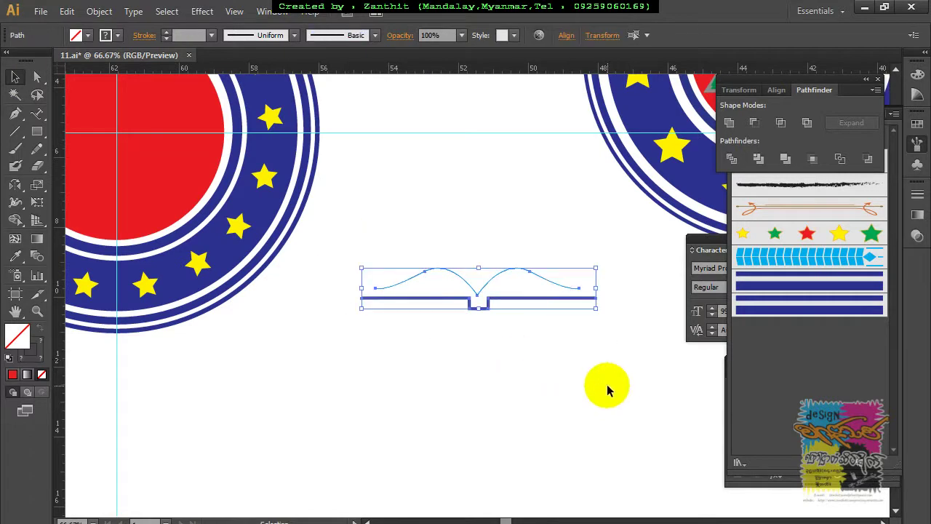
{"action": "left_click", "coordinate": [203, 12]}
{"action": "mouse_move", "coordinate": [277, 94]}
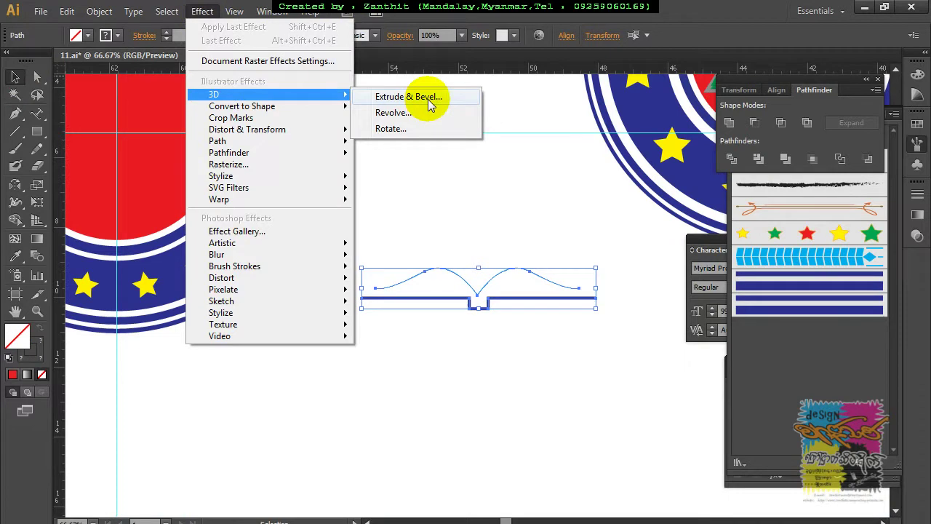
{"action": "left_click", "coordinate": [428, 101]}
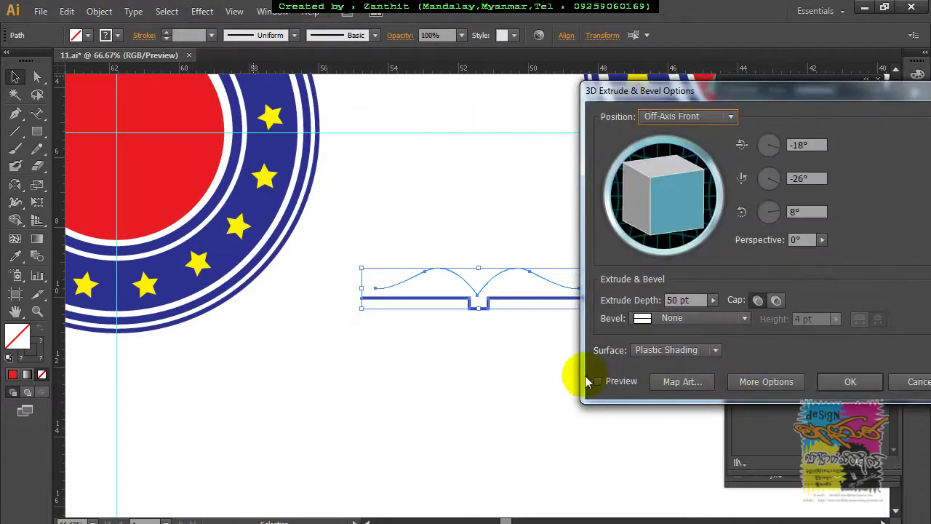
{"action": "left_click", "coordinate": [597, 382]}
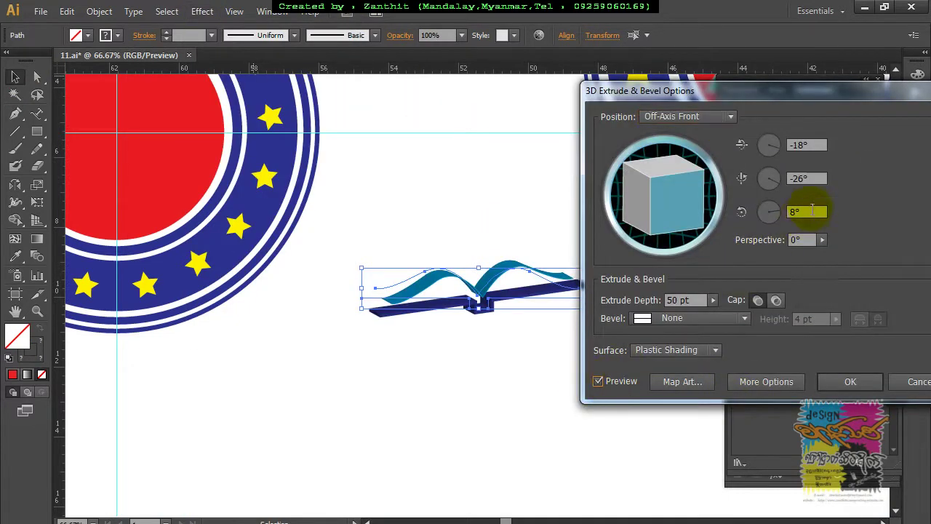
Set the extrusion's X, Y and Z rotation to -38°, 0° and 0°, and its extrude depth to 200 pt
{"action": "double_click", "coordinate": [811, 211]}
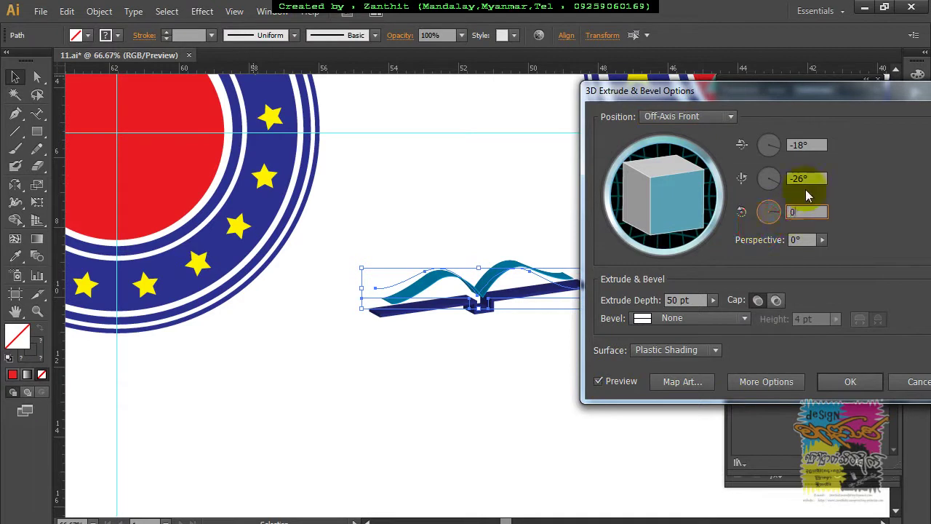
{"action": "type", "text": "0"}
{"action": "double_click", "coordinate": [796, 178]}
{"action": "type", "text": "0"}
{"action": "double_click", "coordinate": [787, 149]}
{"action": "mouse_move", "coordinate": [637, 170]}
{"action": "left_mouse_down"}
{"action": "mouse_move", "coordinate": [658, 175]}
{"action": "mouse_move", "coordinate": [653, 199]}
{"action": "mouse_move", "coordinate": [682, 246]}
{"action": "left_mouse_up"}
{"action": "left_click", "coordinate": [712, 300]}
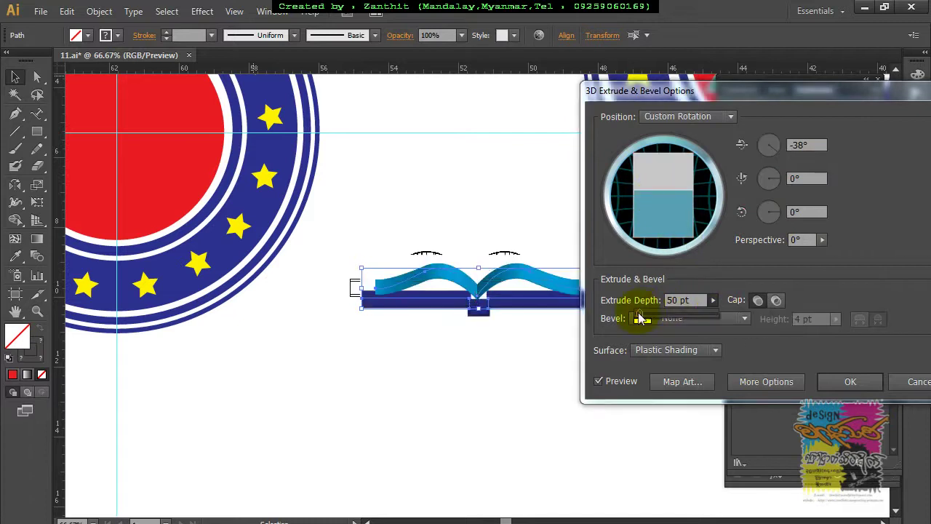
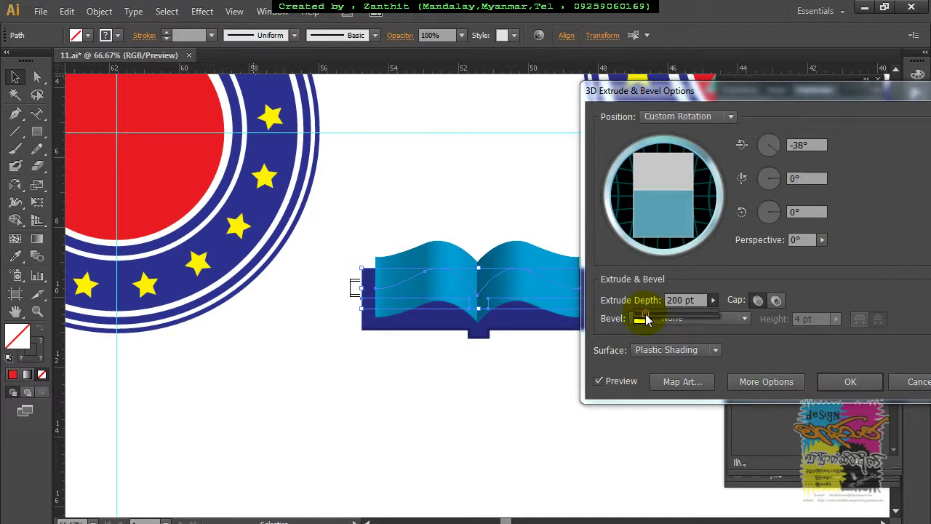
{"action": "left_click_drag", "start_coordinate": [680, 91], "coordinate": [715, 75]}
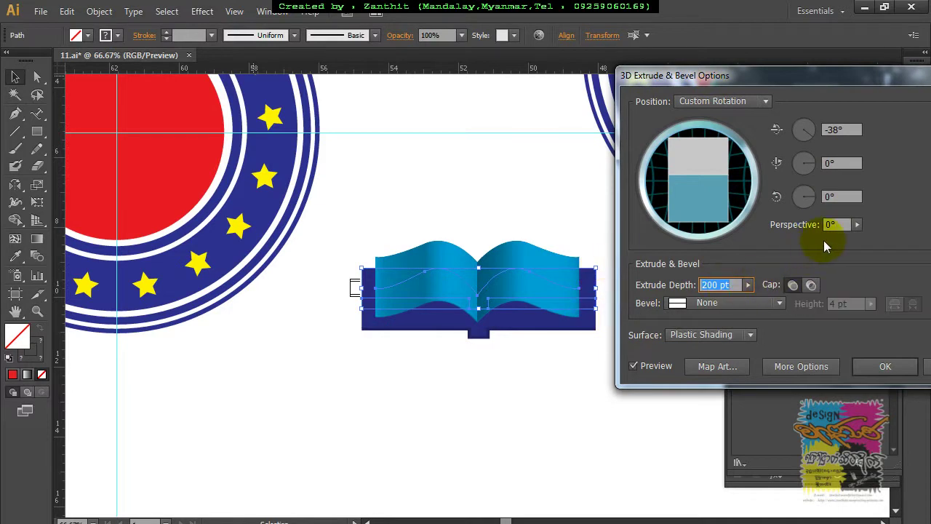
Set the extrusion's perspective to 123° and apply the 3D effect to the open book
{"action": "left_click", "coordinate": [857, 225]}
{"action": "left_click_drag", "start_coordinate": [796, 236], "coordinate": [817, 240]}
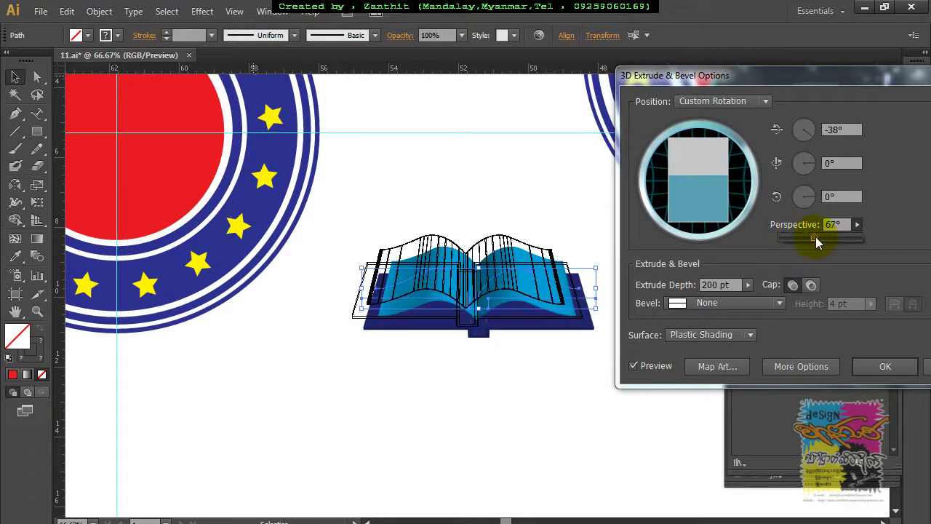
{"action": "left_click_drag", "start_coordinate": [827, 237], "coordinate": [836, 241]}
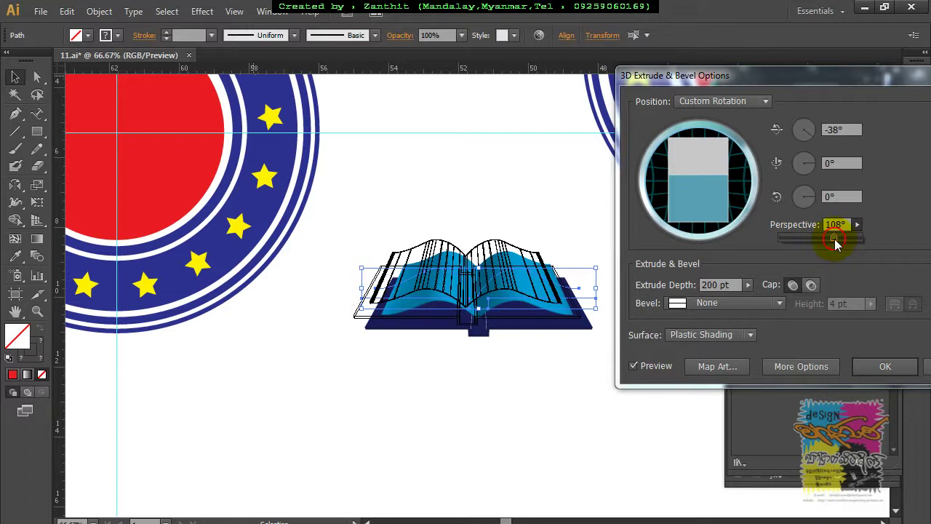
{"action": "left_click_drag", "start_coordinate": [841, 234], "coordinate": [843, 236]}
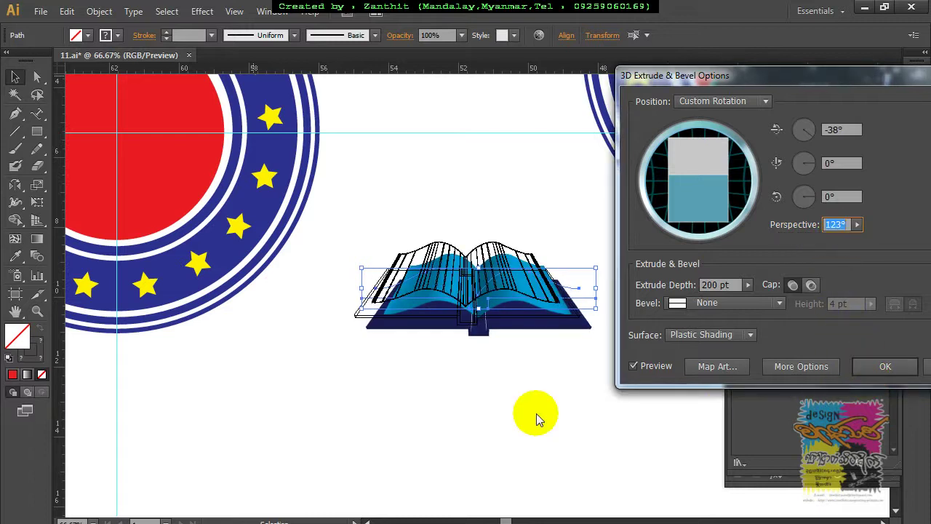
{"action": "left_click", "coordinate": [854, 367]}
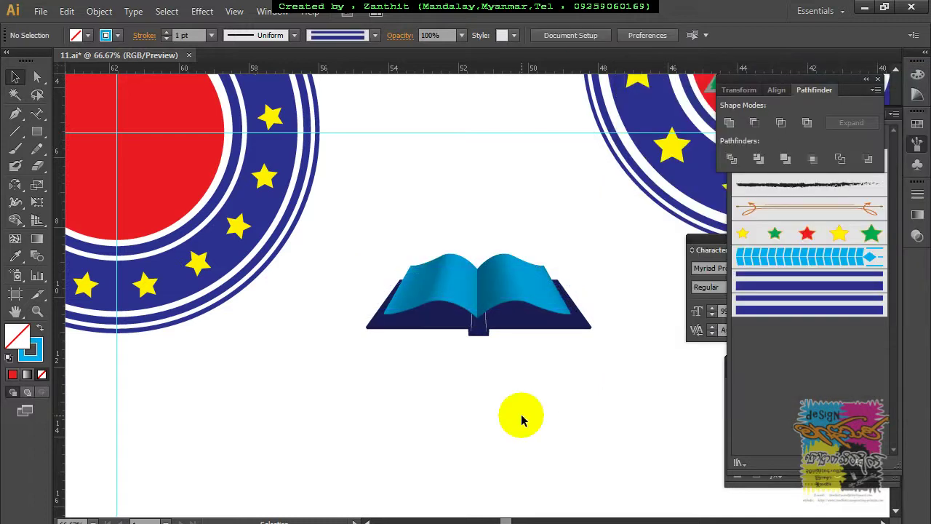
Try to expand the appearance of the extruded page and cover paths
{"action": "left_click_drag", "start_coordinate": [345, 224], "coordinate": [626, 384]}
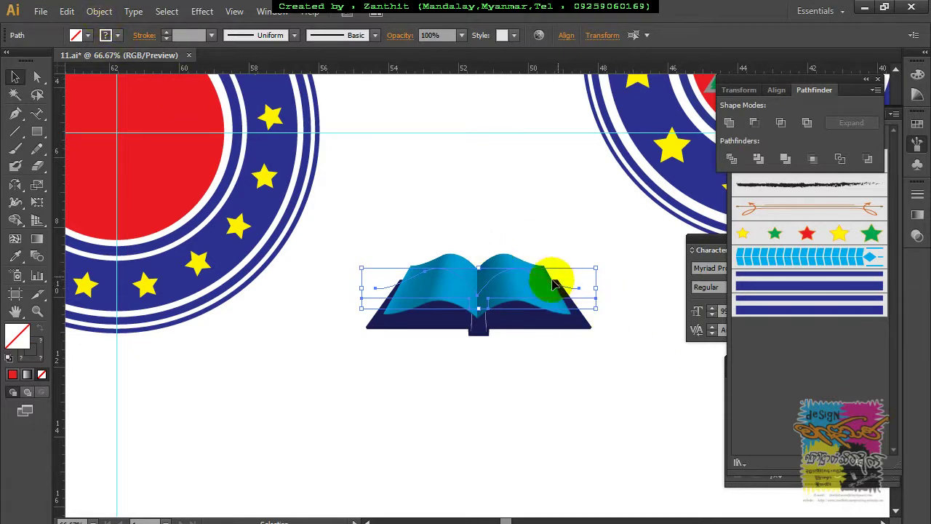
{"action": "left_click", "coordinate": [110, 14]}
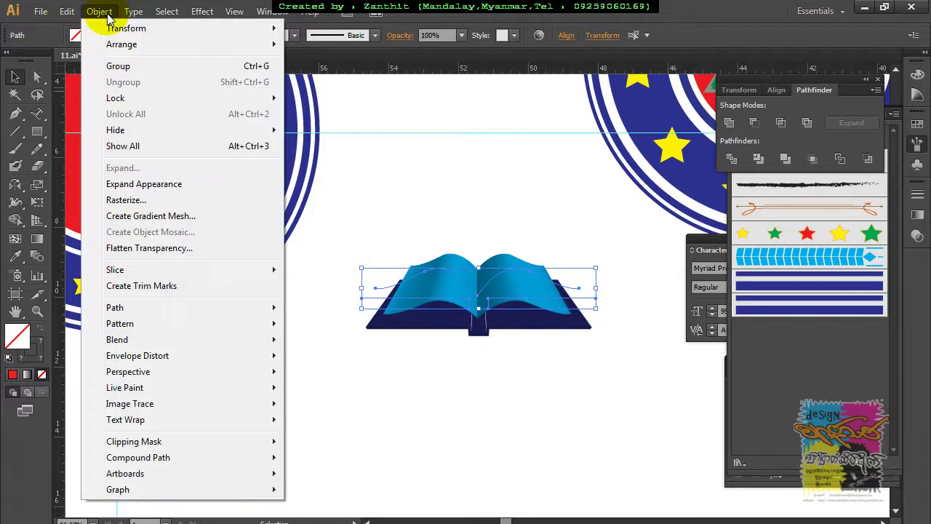
{"action": "left_click", "coordinate": [161, 186]}
{"action": "left_click", "coordinate": [519, 400]}
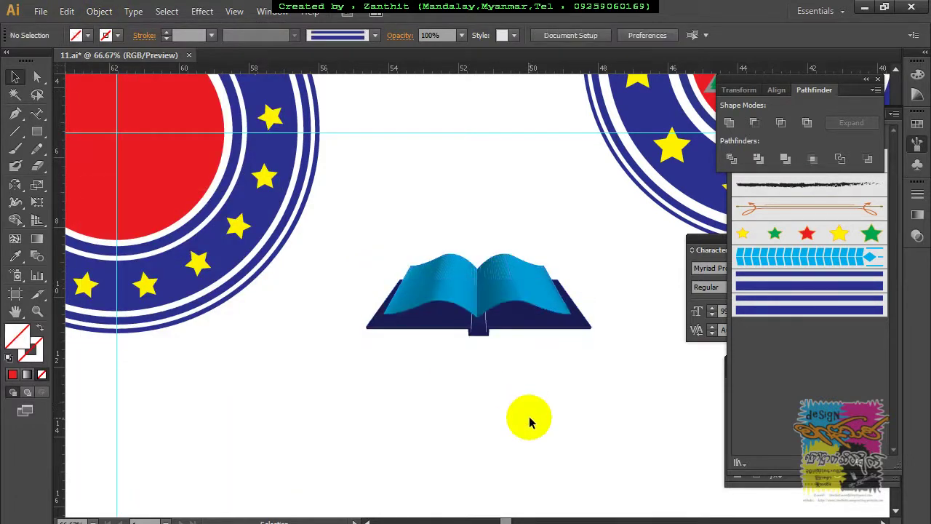
Move the 3D book onto the red disc, centred on the vertical guide, and scale it down to fit inside the disc
{"action": "left_click_drag", "start_coordinate": [438, 380], "coordinate": [588, 476]}
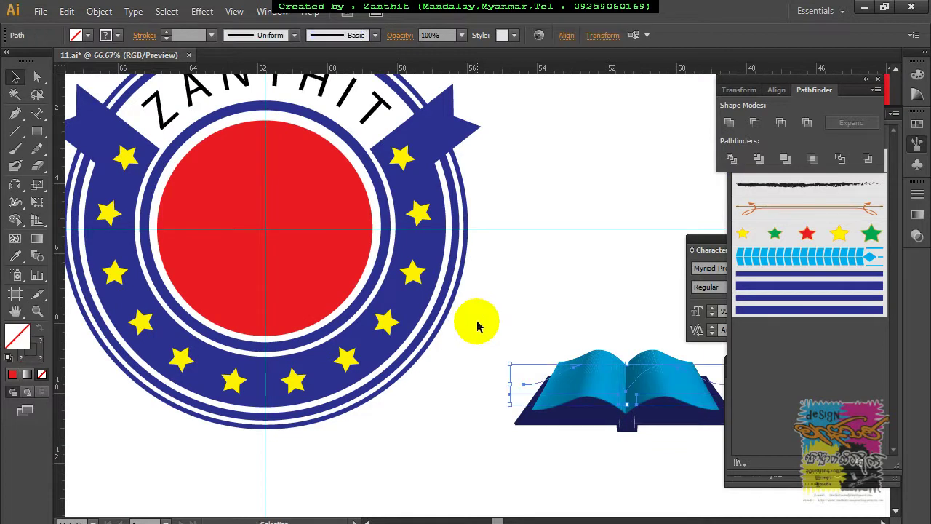
{"action": "mouse_move", "coordinate": [519, 332]}
{"action": "left_mouse_down"}
{"action": "mouse_move", "coordinate": [632, 441]}
{"action": "mouse_move", "coordinate": [644, 410]}
{"action": "mouse_move", "coordinate": [277, 266]}
{"action": "mouse_move", "coordinate": [293, 269]}
{"action": "left_mouse_up"}
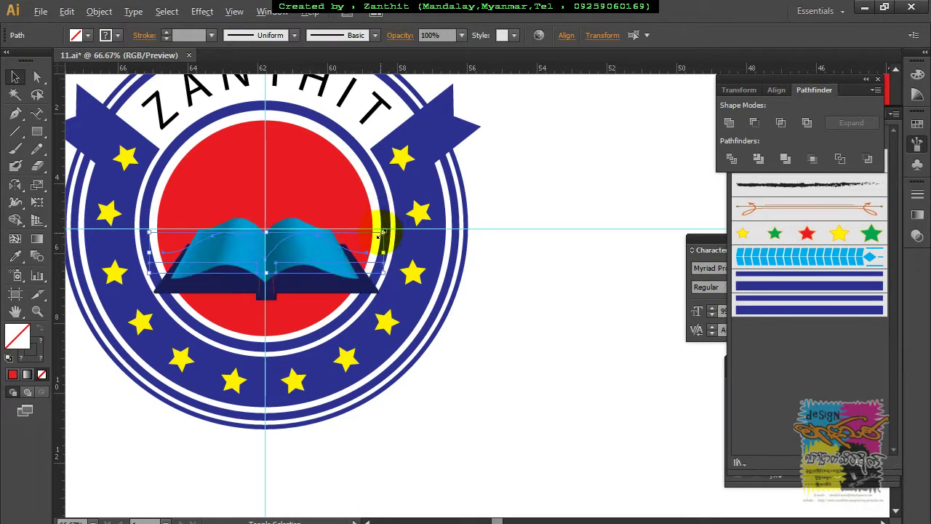
{"action": "left_click_drag", "start_coordinate": [385, 234], "coordinate": [332, 259]}
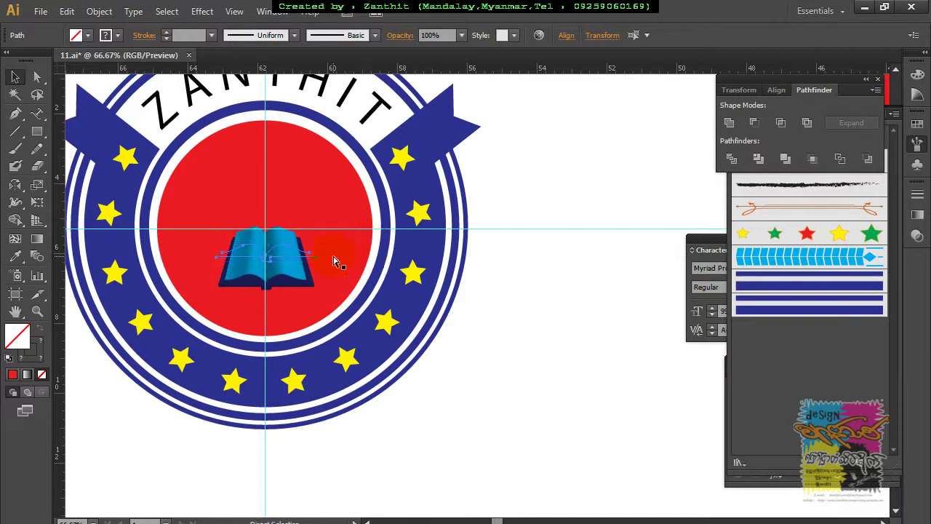
{"action": "key", "text": "ctrl+z"}
{"action": "left_click_drag", "start_coordinate": [383, 232], "coordinate": [381, 229]}
{"action": "left_click", "coordinate": [507, 296]}
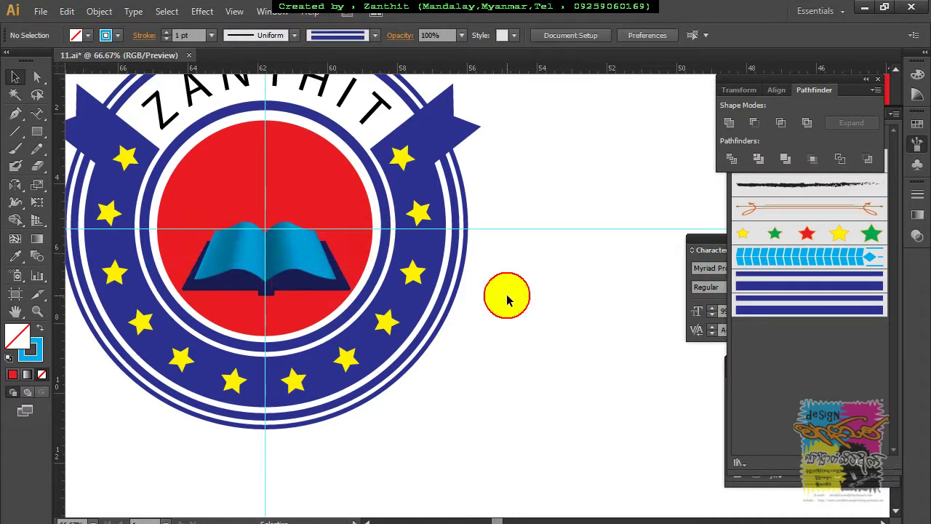
Draw a freehand flame-like hook curve with the Pencil tool in the empty area between the two emblems
{"action": "left_click_drag", "start_coordinate": [507, 342], "coordinate": [566, 395]}
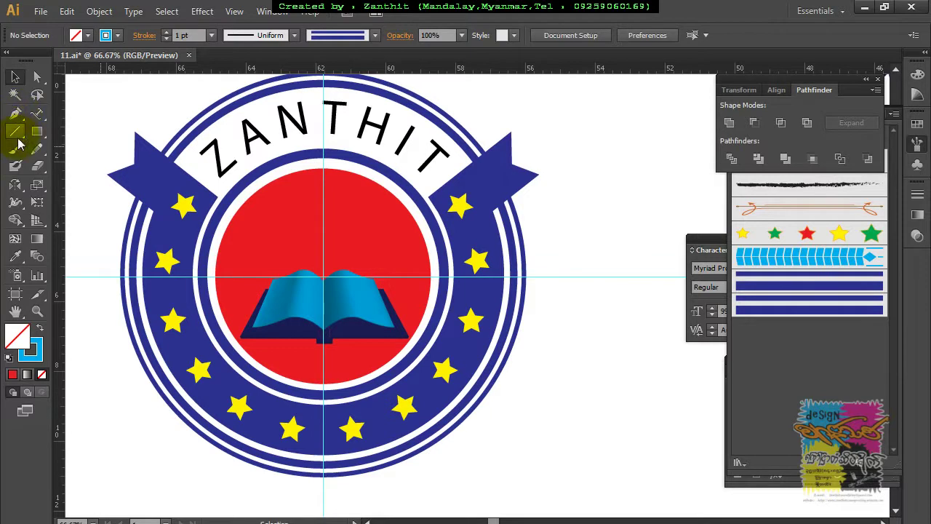
{"action": "left_click", "coordinate": [37, 148]}
{"action": "mouse_move", "coordinate": [634, 245]}
{"action": "left_mouse_down"}
{"action": "mouse_move", "coordinate": [284, 249]}
{"action": "mouse_move", "coordinate": [279, 283]}
{"action": "left_mouse_up"}
{"action": "mouse_move", "coordinate": [359, 306]}
{"action": "left_mouse_down"}
{"action": "mouse_move", "coordinate": [461, 263]}
{"action": "mouse_move", "coordinate": [461, 251]}
{"action": "left_mouse_up"}
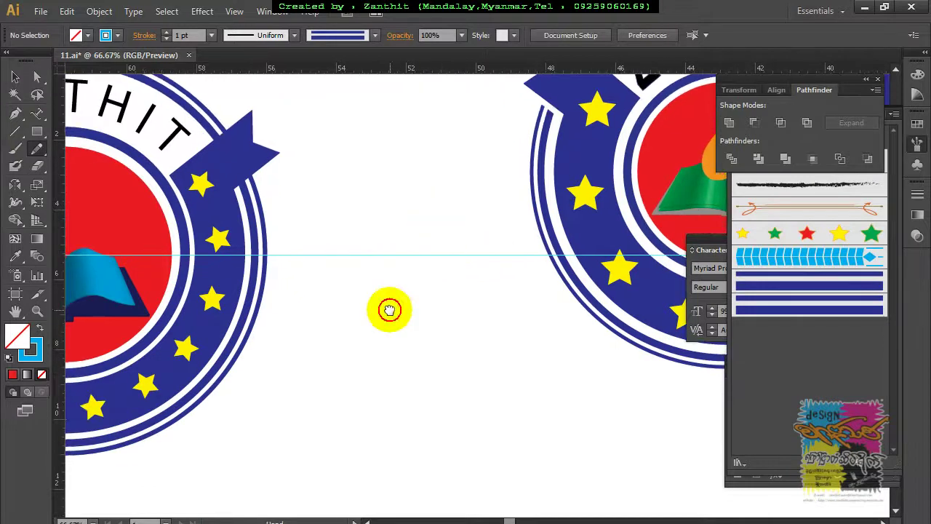
{"action": "left_click_drag", "start_coordinate": [385, 324], "coordinate": [470, 303]}
{"action": "mouse_move", "coordinate": [454, 203]}
{"action": "left_mouse_down"}
{"action": "mouse_move", "coordinate": [451, 254]}
{"action": "mouse_move", "coordinate": [421, 314]}
{"action": "mouse_move", "coordinate": [440, 330]}
{"action": "mouse_move", "coordinate": [482, 315]}
{"action": "mouse_move", "coordinate": [486, 298]}
{"action": "mouse_move", "coordinate": [437, 324]}
{"action": "mouse_move", "coordinate": [445, 217]}
{"action": "mouse_move", "coordinate": [455, 209]}
{"action": "mouse_move", "coordinate": [401, 326]}
{"action": "left_mouse_up"}
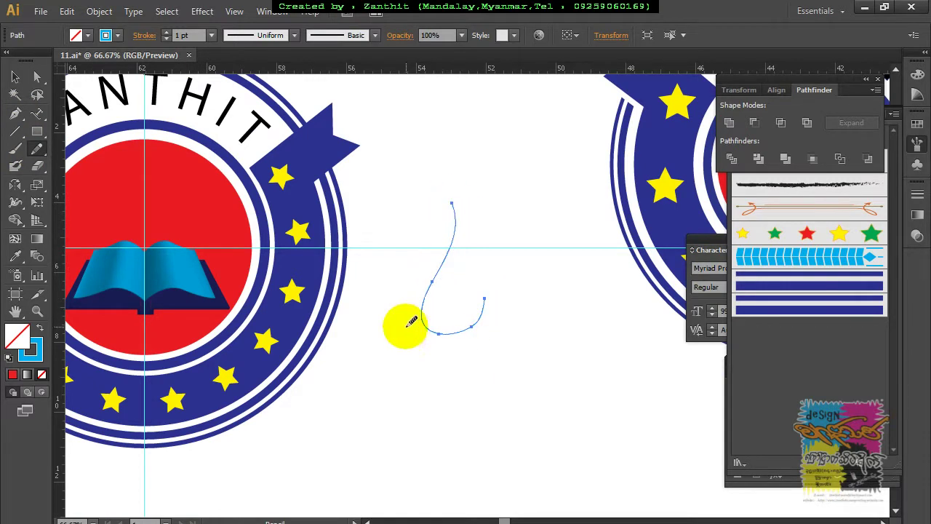
Set the hook curve's stroke weight to 60 pt and its stroke colour to orange
{"action": "left_click", "coordinate": [165, 32]}
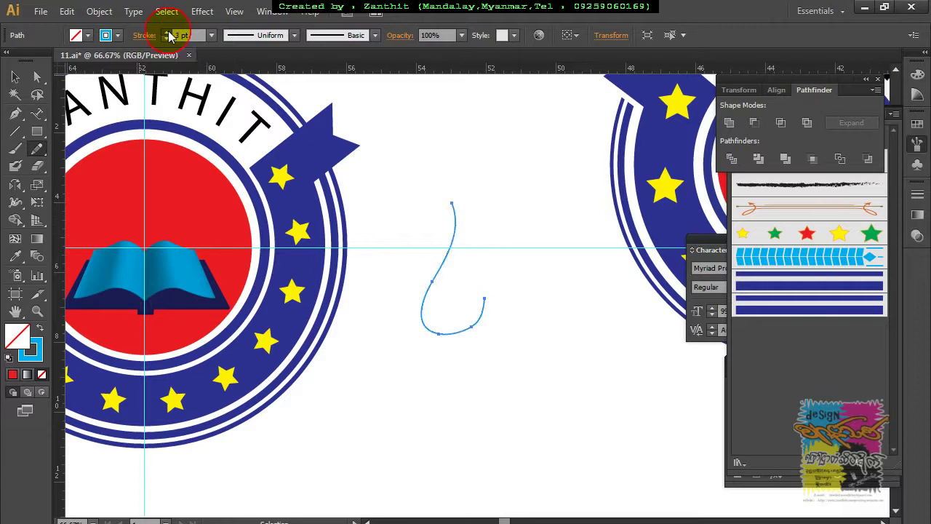
{"action": "left_click_drag", "start_coordinate": [168, 35], "coordinate": [168, 35]}
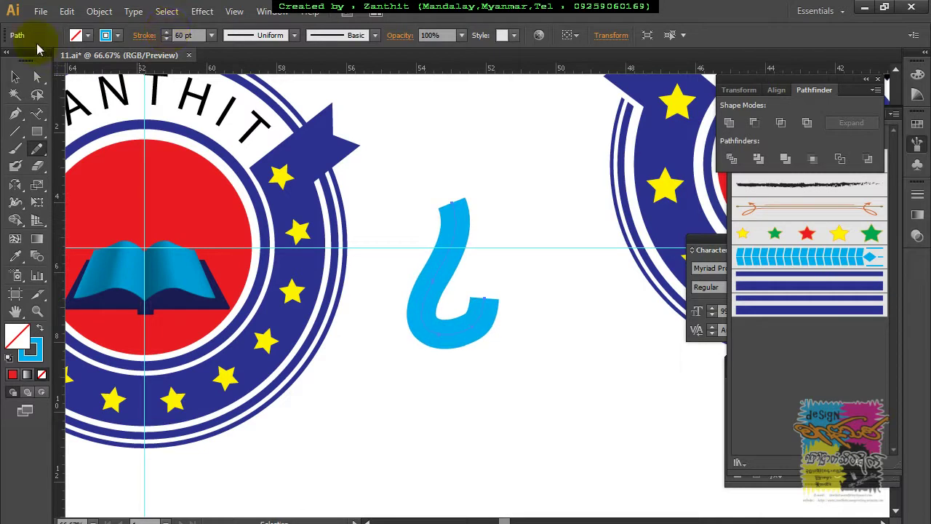
{"action": "left_click", "coordinate": [118, 35]}
{"action": "left_click", "coordinate": [142, 61]}
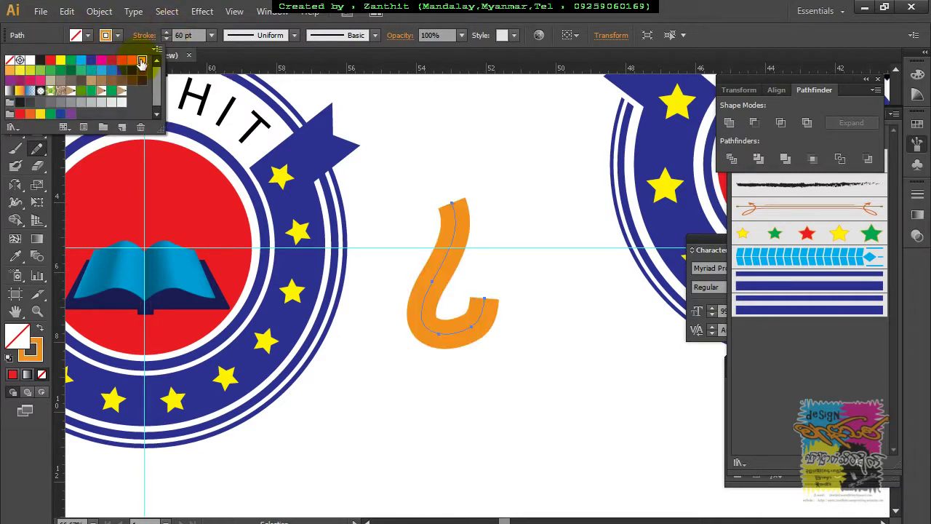
{"action": "left_click", "coordinate": [475, 20]}
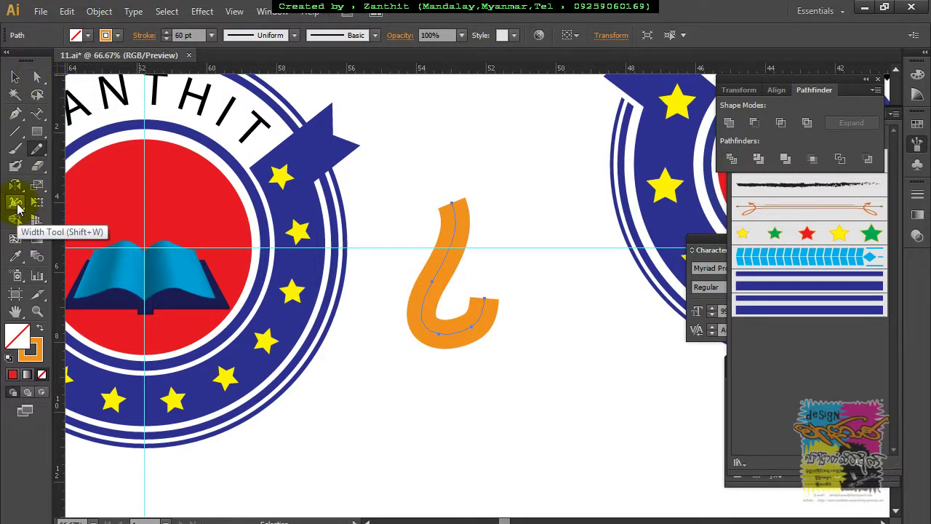
Use the Width tool to taper the curve's upper end to a total width of 0 and widen the stroke at its middle
{"action": "left_click", "coordinate": [17, 204]}
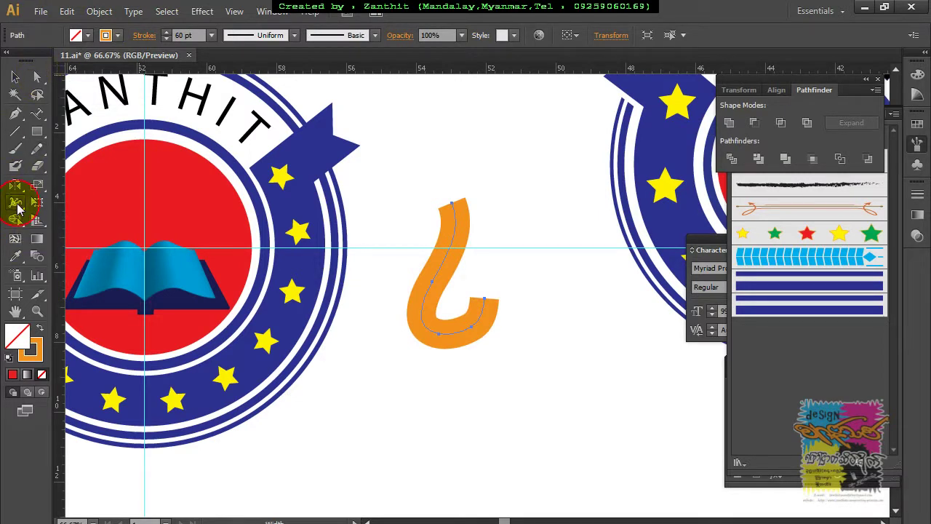
{"action": "double_click", "coordinate": [451, 206]}
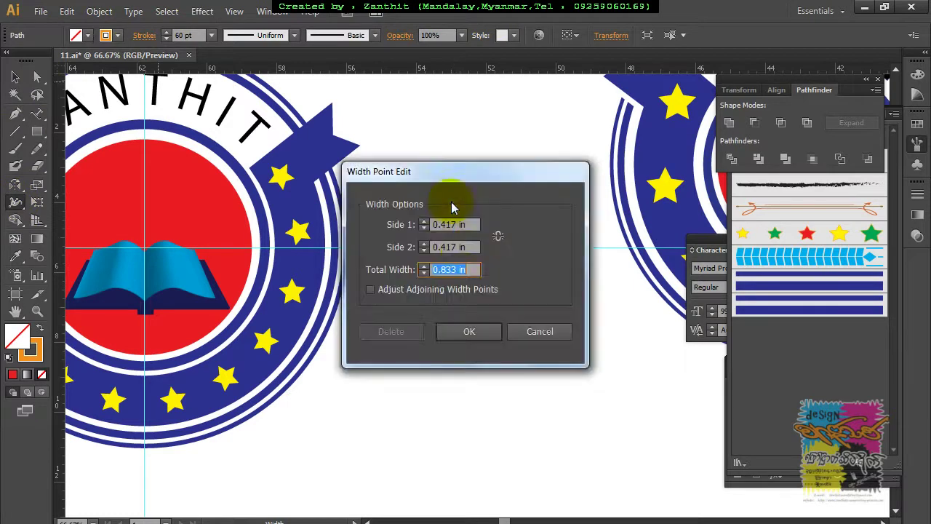
{"action": "type", "text": "0"}
{"action": "left_click", "coordinate": [469, 331]}
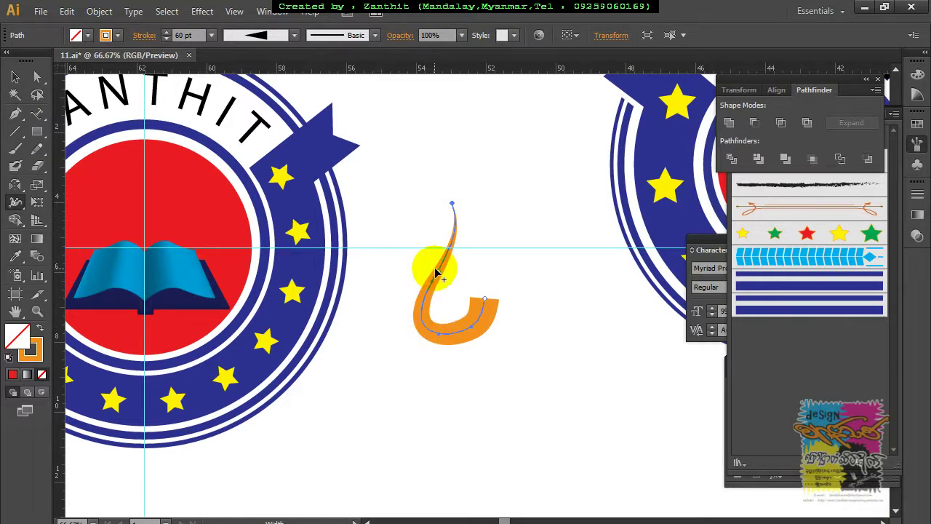
{"action": "mouse_move", "coordinate": [436, 273]}
{"action": "left_mouse_down"}
{"action": "mouse_move", "coordinate": [452, 278]}
{"action": "mouse_move", "coordinate": [447, 270]}
{"action": "left_mouse_up"}
{"action": "left_click_drag", "start_coordinate": [415, 339], "coordinate": [409, 342]}
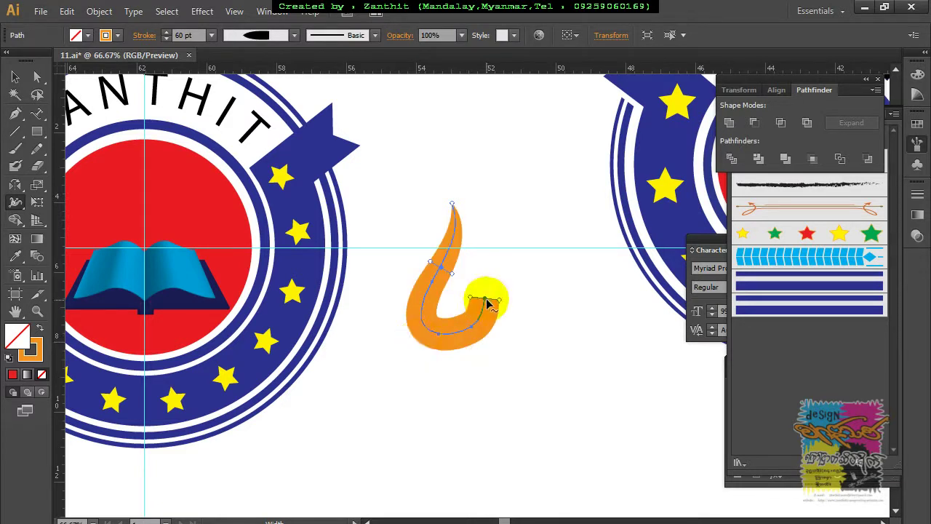
Taper the hook's lower end to a total width of 0 and widen the stroke at the bottom bend
{"action": "double_click", "coordinate": [486, 300]}
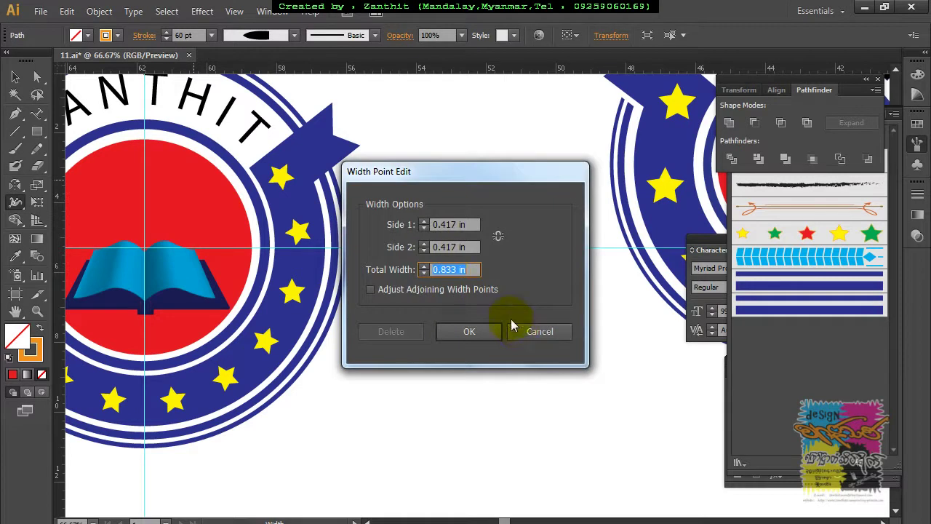
{"action": "type", "text": "0"}
{"action": "key", "text": "Return"}
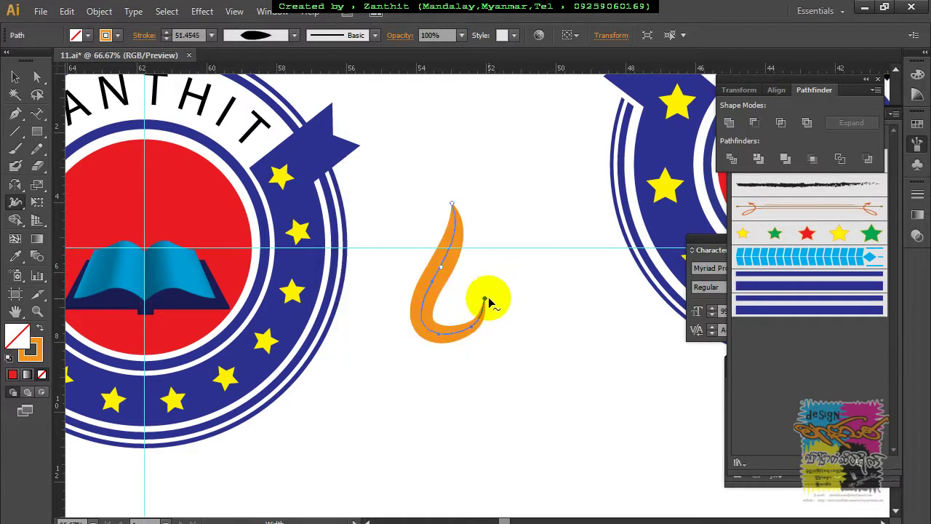
{"action": "left_click_drag", "start_coordinate": [443, 338], "coordinate": [441, 356]}
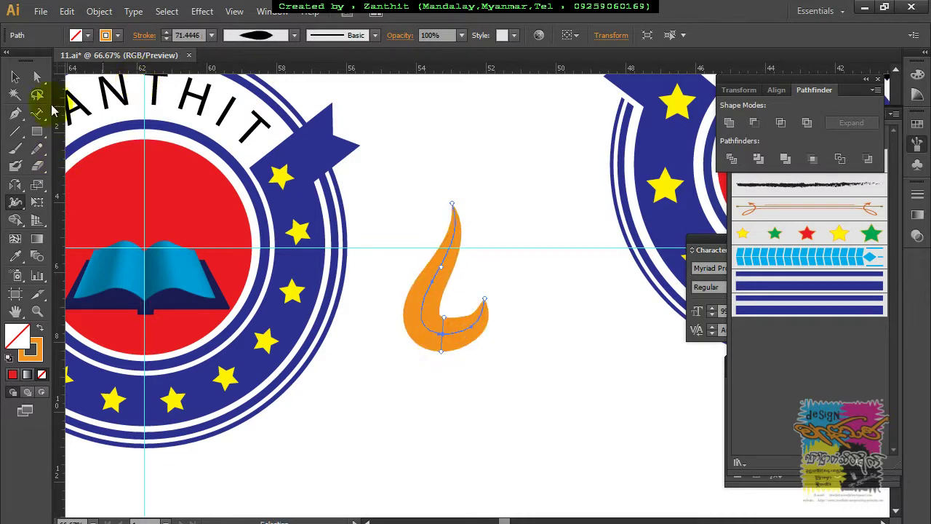
Redraw the lower part of the flame path with the Pencil tool into a rounder, inward-curling hook
{"action": "left_click", "coordinate": [39, 151]}
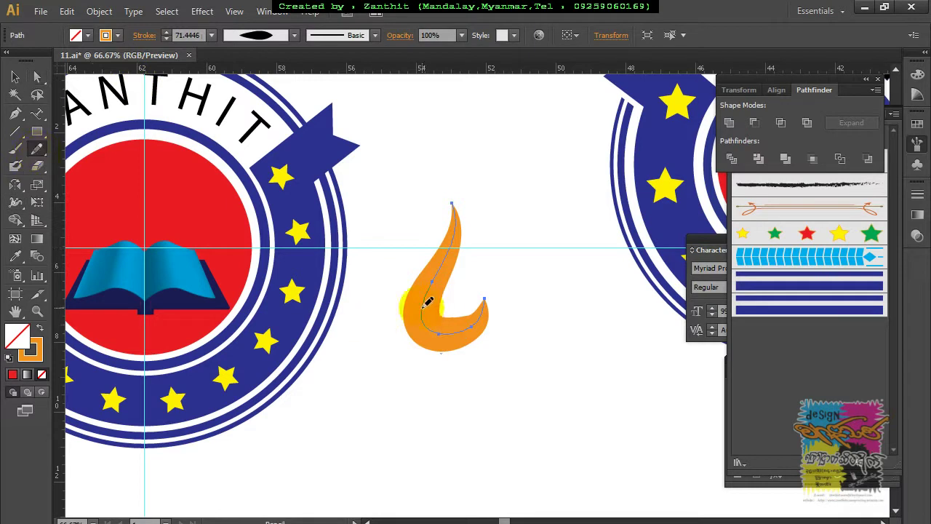
{"action": "mouse_move", "coordinate": [438, 327]}
{"action": "left_mouse_down"}
{"action": "mouse_move", "coordinate": [473, 328]}
{"action": "mouse_move", "coordinate": [485, 306]}
{"action": "mouse_move", "coordinate": [476, 294]}
{"action": "mouse_move", "coordinate": [465, 307]}
{"action": "mouse_move", "coordinate": [426, 311]}
{"action": "mouse_move", "coordinate": [416, 316]}
{"action": "mouse_move", "coordinate": [422, 329]}
{"action": "left_mouse_up"}
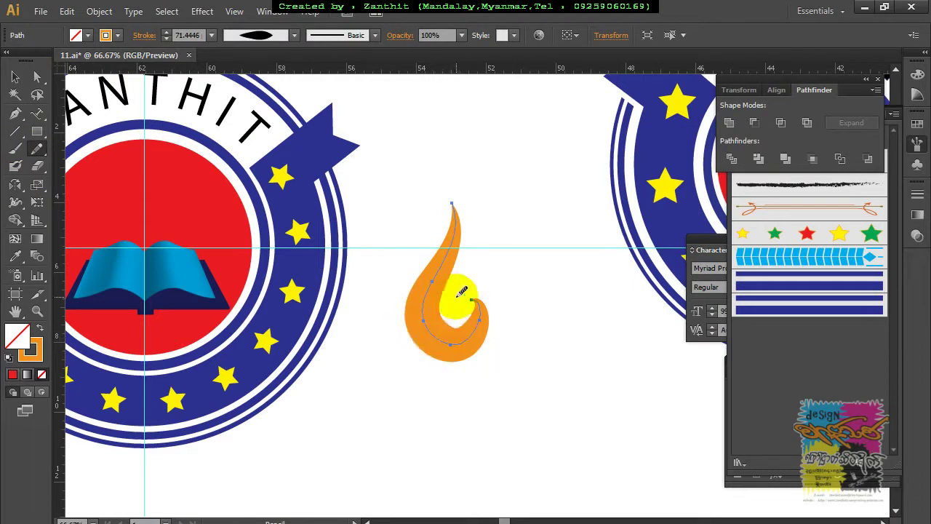
{"action": "left_click_drag", "start_coordinate": [459, 239], "coordinate": [463, 264]}
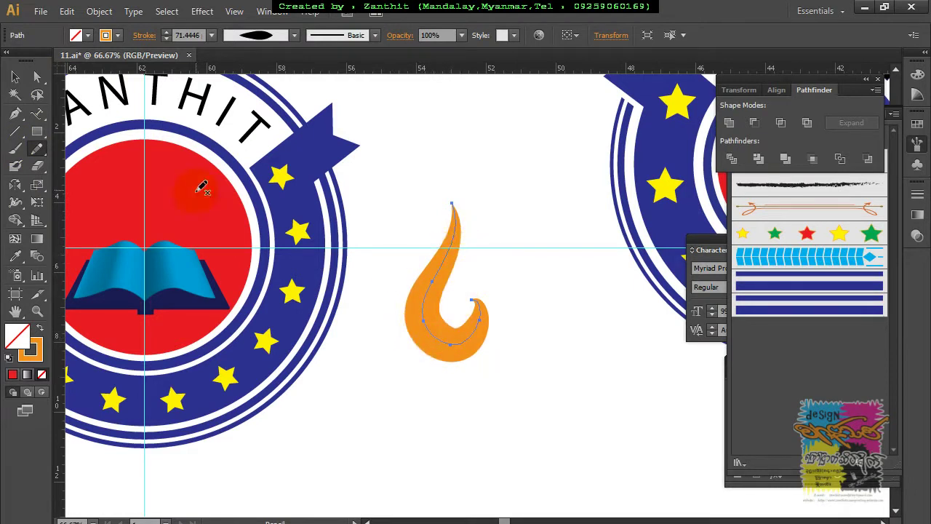
Try to widen the flame's stroke at its lower-left bend with the Width tool, and undo the change
{"action": "left_click", "coordinate": [16, 203]}
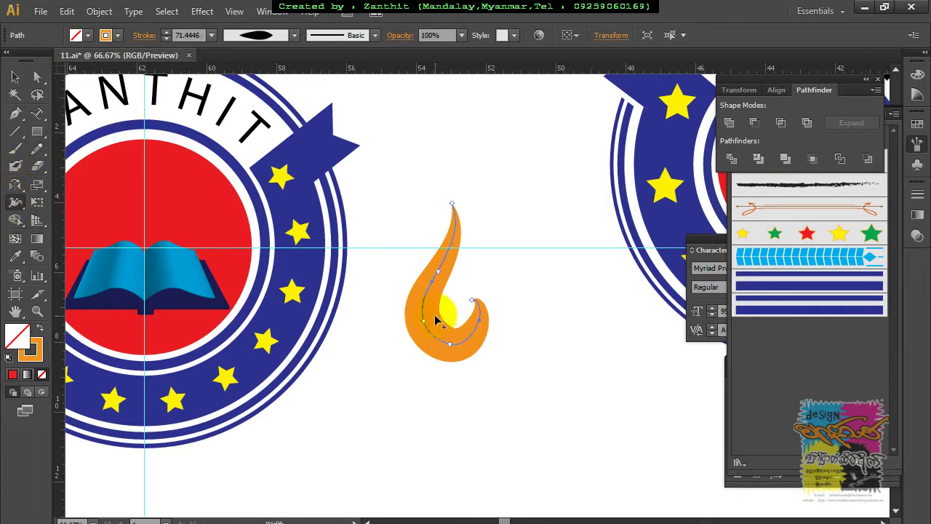
{"action": "left_click_drag", "start_coordinate": [425, 325], "coordinate": [446, 312]}
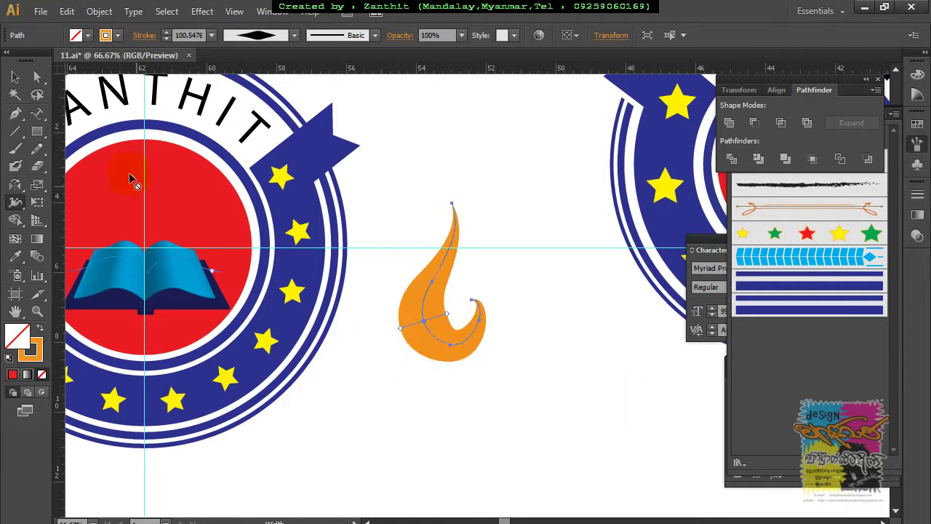
{"action": "left_click", "coordinate": [15, 76]}
{"action": "left_click", "coordinate": [507, 229]}
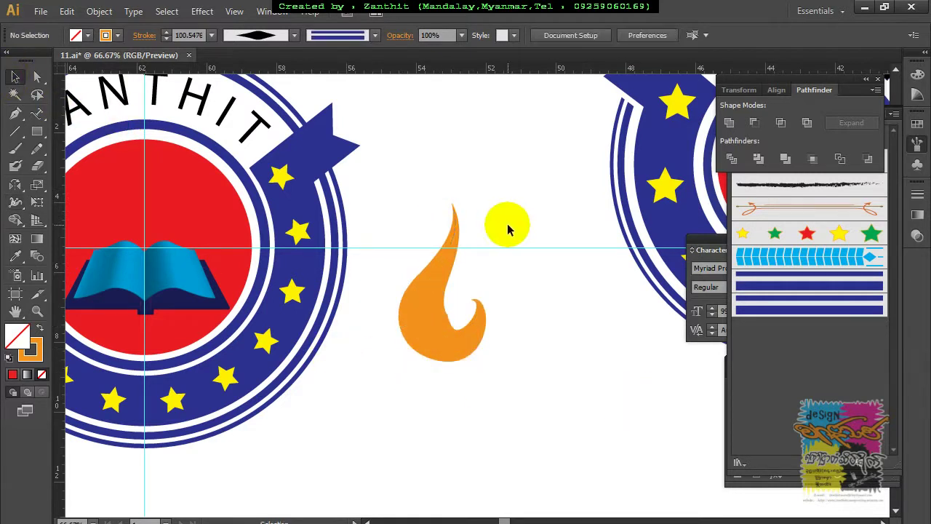
{"action": "left_click", "coordinate": [439, 355]}
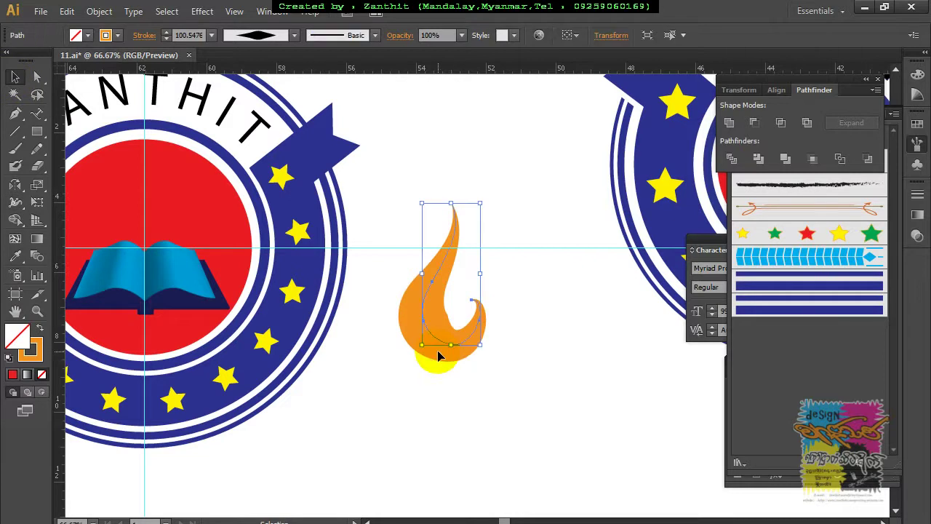
{"action": "left_click", "coordinate": [37, 148]}
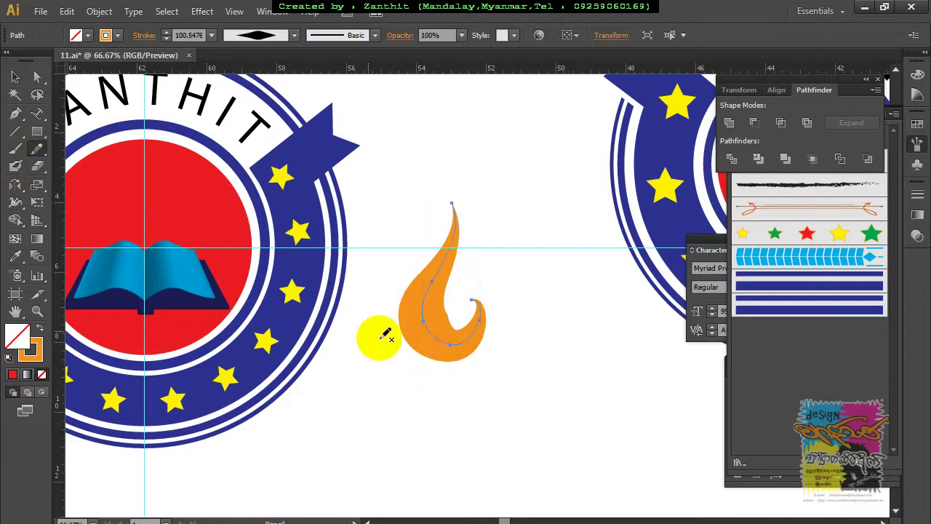
{"action": "left_click", "coordinate": [465, 360], "text": "ctrl"}
{"action": "left_click_drag", "start_coordinate": [462, 358], "coordinate": [440, 347]}
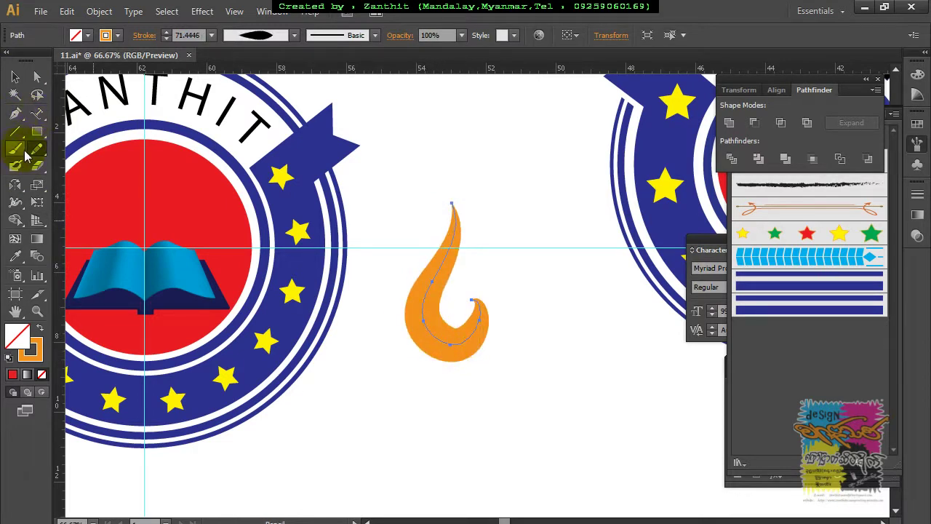
Widen the orange flame's stroke along its lower-left bend with the Width tool
{"action": "left_click", "coordinate": [15, 202]}
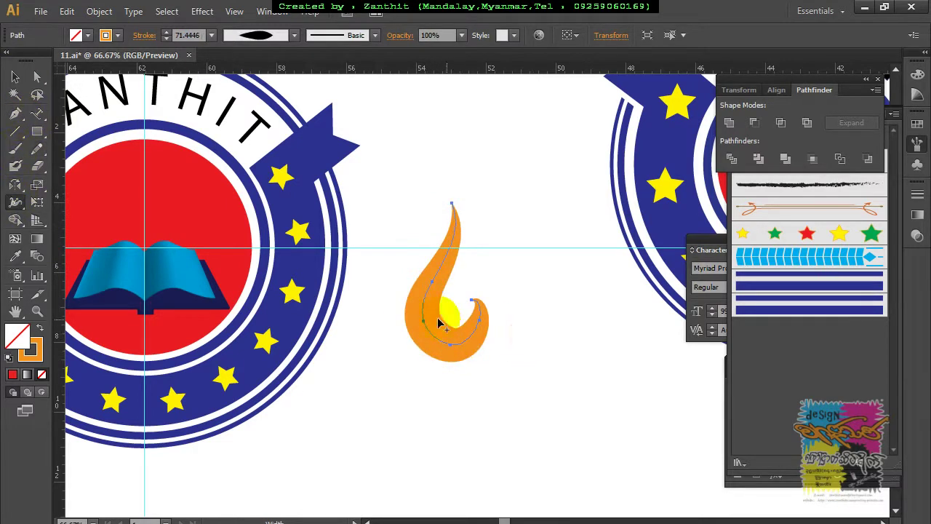
{"action": "left_click_drag", "start_coordinate": [431, 309], "coordinate": [446, 310]}
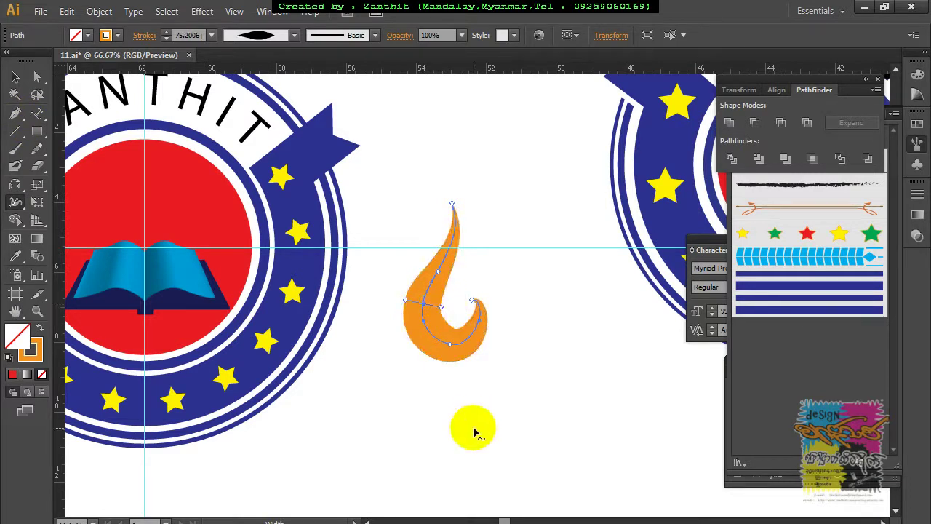
{"action": "left_click", "coordinate": [16, 77]}
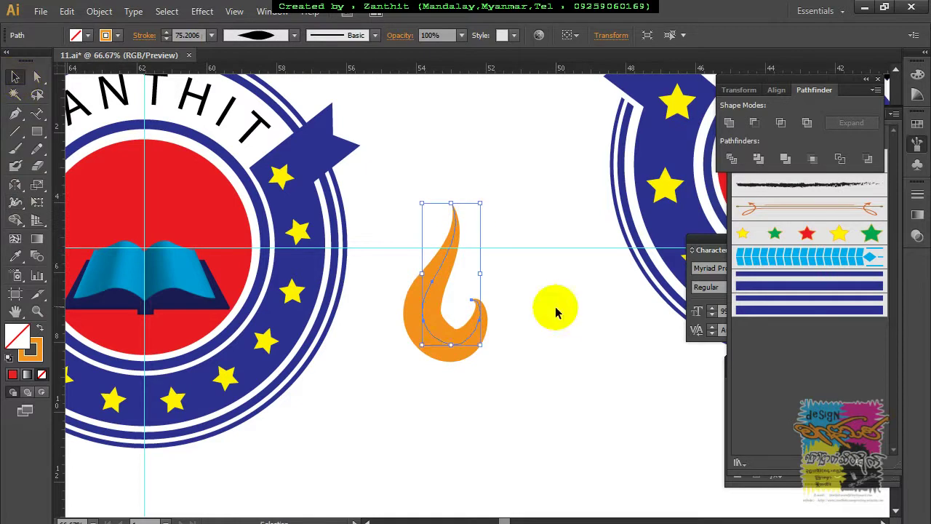
Duplicate the orange flame slightly up and to the right, and set the copy's stroke color to yellow
{"action": "left_click_drag", "start_coordinate": [442, 332], "coordinate": [459, 314]}
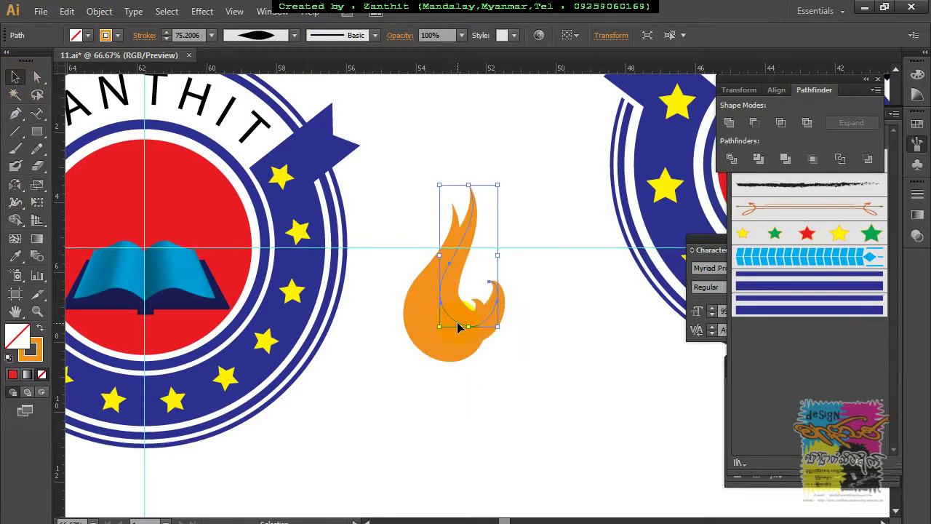
{"action": "left_click", "coordinate": [109, 34]}
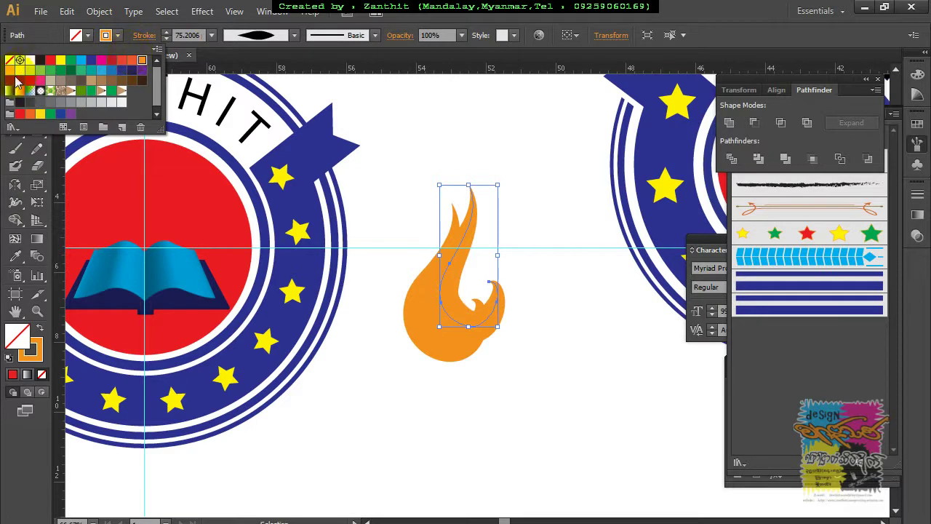
{"action": "left_click", "coordinate": [63, 62]}
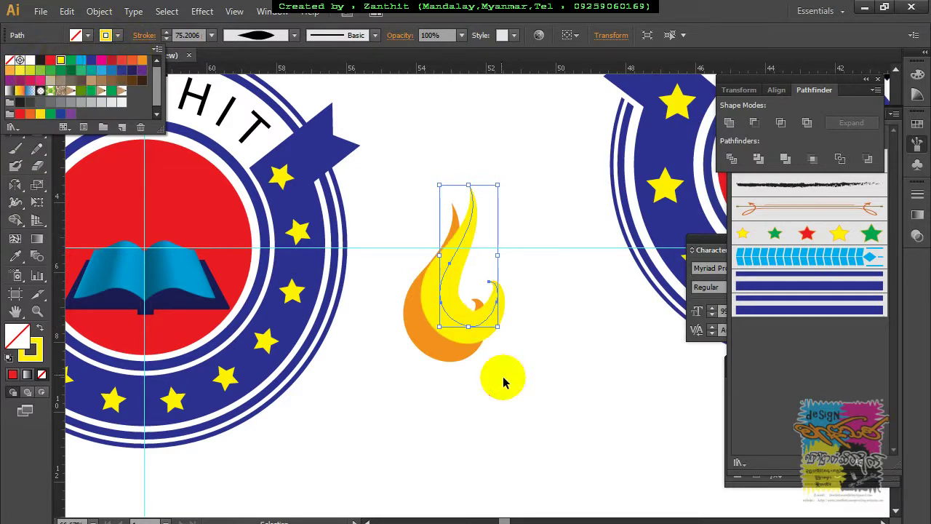
Scale the yellow flame copy down and place it over the inside of the orange flame
{"action": "left_click", "coordinate": [526, 396]}
{"action": "left_click", "coordinate": [526, 397]}
{"action": "left_click", "coordinate": [483, 328]}
{"action": "left_click_drag", "start_coordinate": [499, 184], "coordinate": [492, 207]}
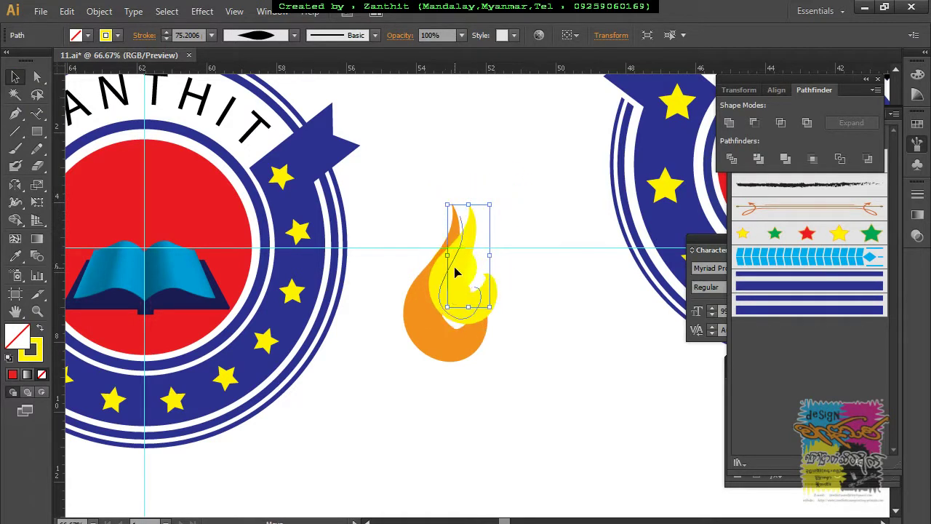
{"action": "left_click", "coordinate": [530, 318]}
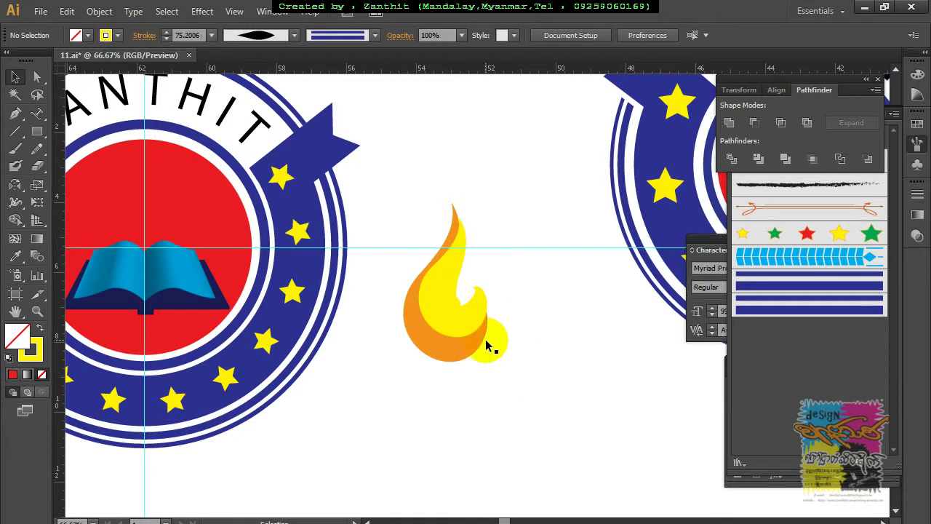
Move the yellow flame to the right of the orange one and expand its appearance into a filled shape
{"action": "left_click", "coordinate": [472, 330]}
{"action": "left_click_drag", "start_coordinate": [468, 320], "coordinate": [500, 316]}
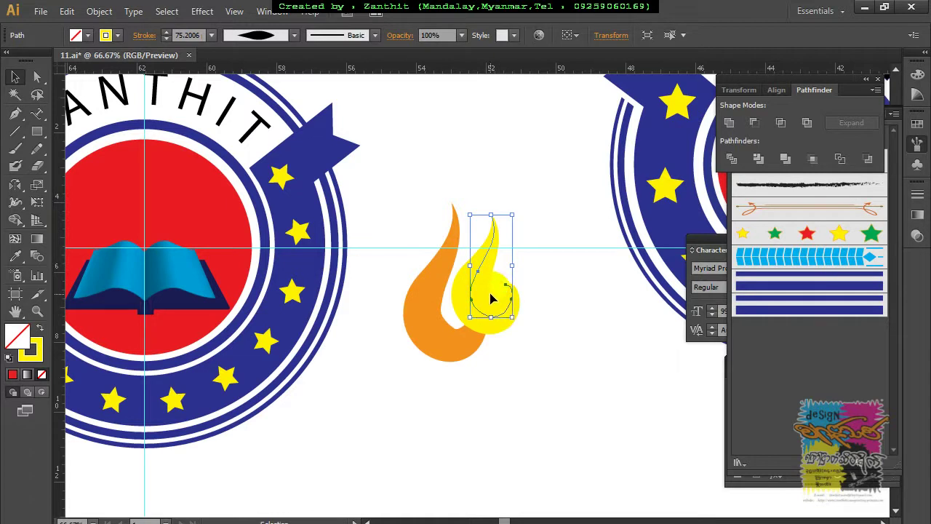
{"action": "left_click", "coordinate": [99, 11]}
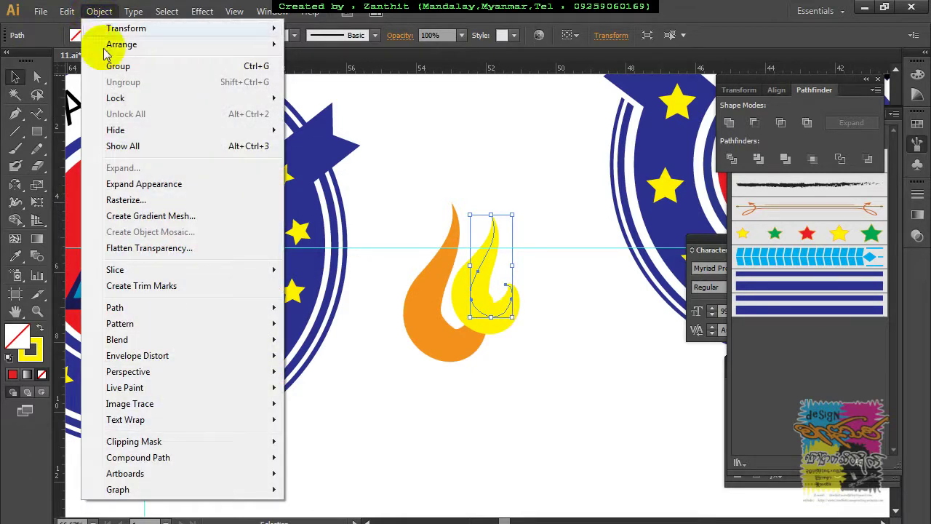
{"action": "left_click", "coordinate": [120, 187]}
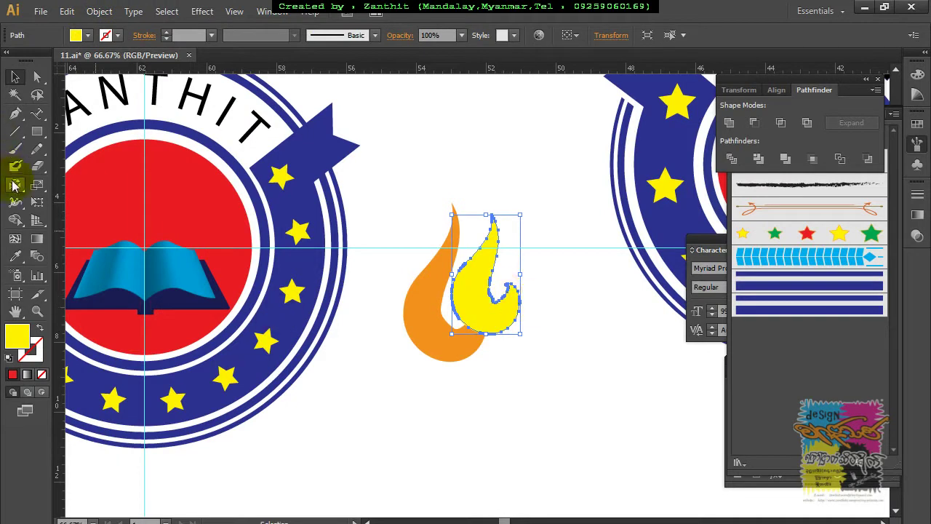
Redraw the inner curl of the yellow flame with the Pencil tool into a rounder hollow
{"action": "left_click", "coordinate": [38, 149]}
{"action": "mouse_move", "coordinate": [509, 280]}
{"action": "left_mouse_down"}
{"action": "mouse_move", "coordinate": [518, 294]}
{"action": "mouse_move", "coordinate": [506, 302]}
{"action": "mouse_move", "coordinate": [496, 284]}
{"action": "left_mouse_up"}
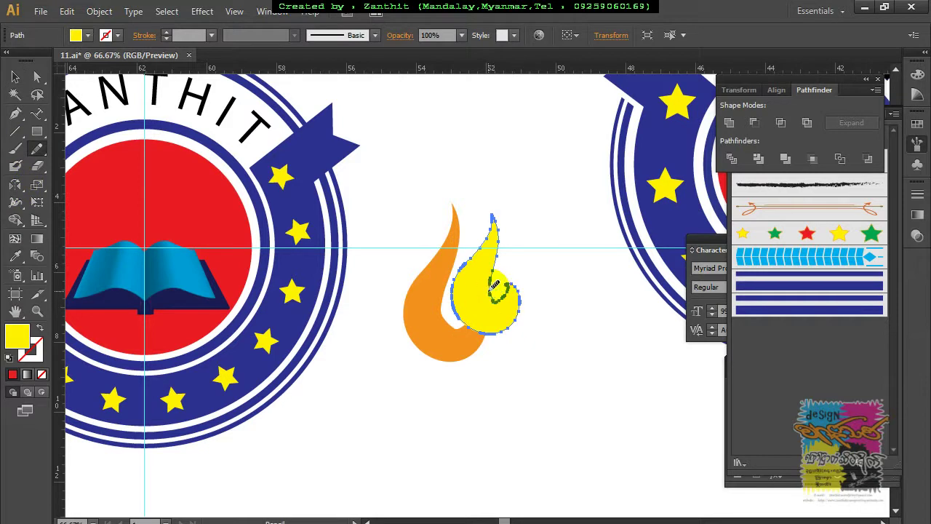
{"action": "left_click_drag", "start_coordinate": [496, 293], "coordinate": [502, 283]}
{"action": "left_click", "coordinate": [16, 77]}
{"action": "left_click", "coordinate": [622, 411]}
Move the yellow flame back over the orange flame, leaving an orange rim along its left and bottom edges
{"action": "left_click_drag", "start_coordinate": [491, 328], "coordinate": [459, 333]}
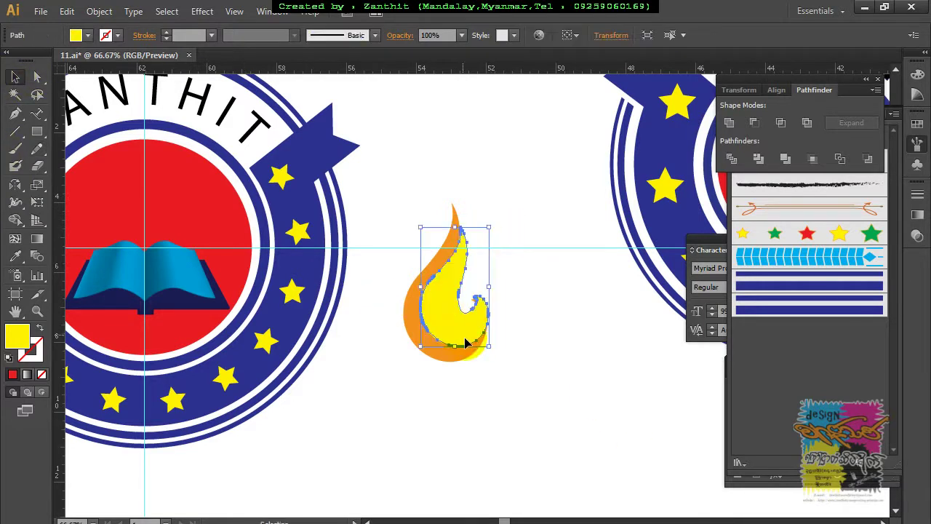
{"action": "left_click_drag", "start_coordinate": [509, 360], "coordinate": [447, 367]}
{"action": "left_click", "coordinate": [450, 352]}
{"action": "left_click", "coordinate": [448, 361]}
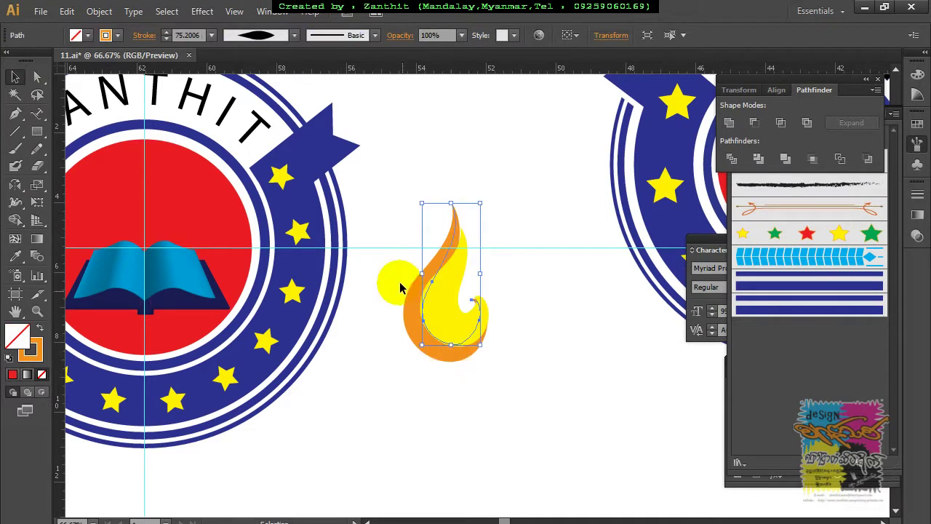
{"action": "left_click", "coordinate": [474, 387]}
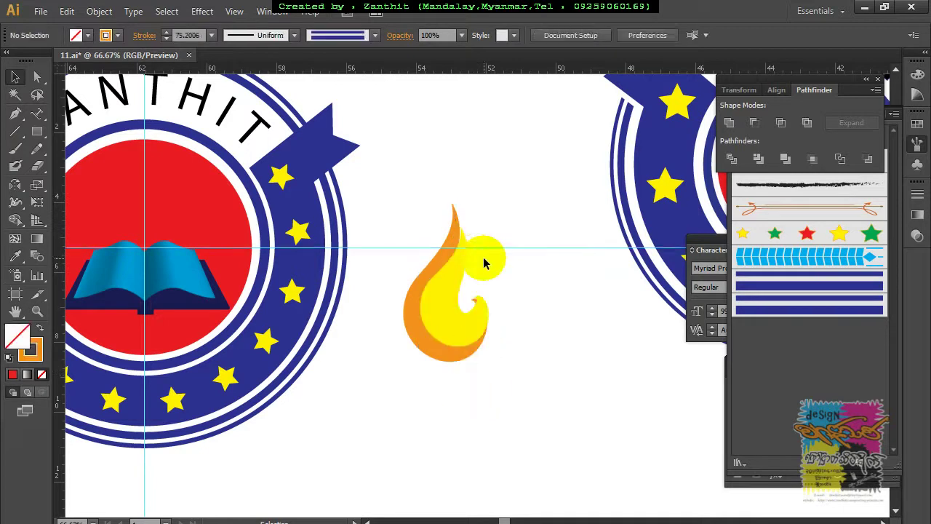
Move both flame shapes onto the open book, scale them down slightly and center them in the red disc
{"action": "left_click_drag", "start_coordinate": [389, 271], "coordinate": [509, 385]}
{"action": "left_click_drag", "start_coordinate": [441, 325], "coordinate": [149, 262]}
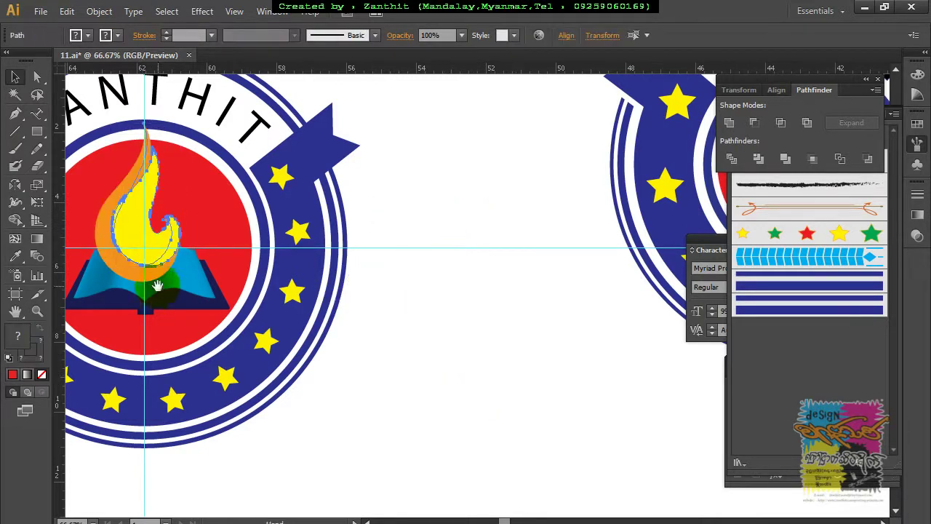
{"action": "left_click_drag", "start_coordinate": [187, 218], "coordinate": [349, 327]}
{"action": "left_click_drag", "start_coordinate": [340, 227], "coordinate": [331, 251]}
{"action": "left_click_drag", "start_coordinate": [301, 313], "coordinate": [302, 314]}
{"action": "left_click", "coordinate": [589, 453]}
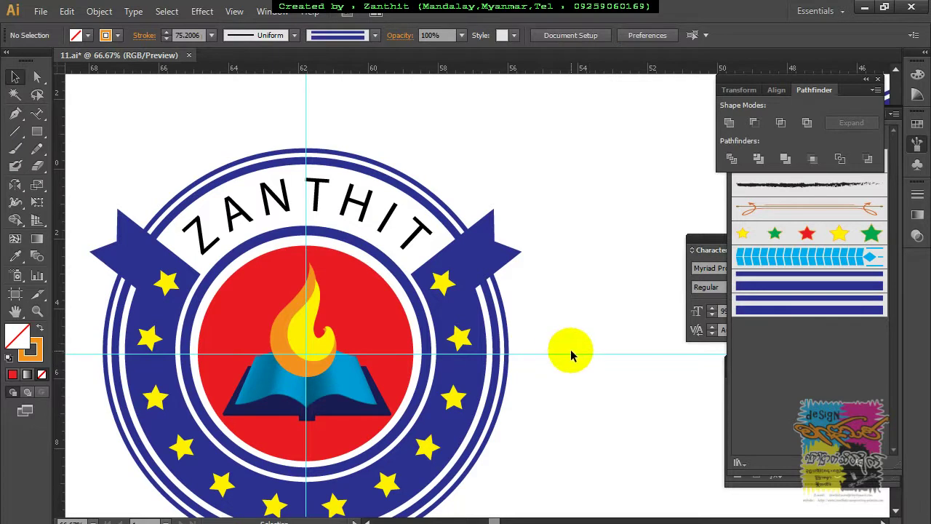
Delete the horizontal and vertical guides crossing the emblem
{"action": "left_click", "coordinate": [572, 354]}
{"action": "key", "text": "Delete"}
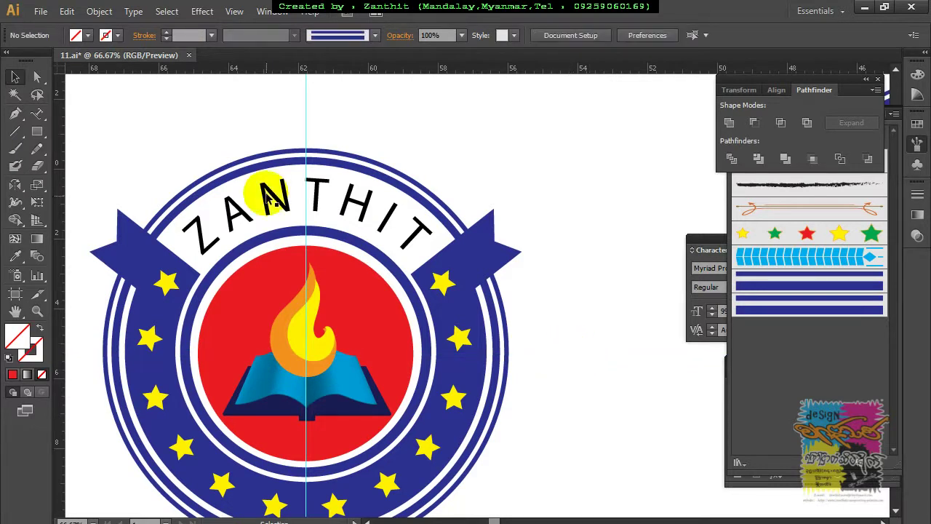
{"action": "left_click", "coordinate": [305, 117]}
{"action": "key", "text": "Delete"}
Move the red and purple business card group to the left side of the new emblem
{"action": "left_click_drag", "start_coordinate": [567, 451], "coordinate": [607, 386]}
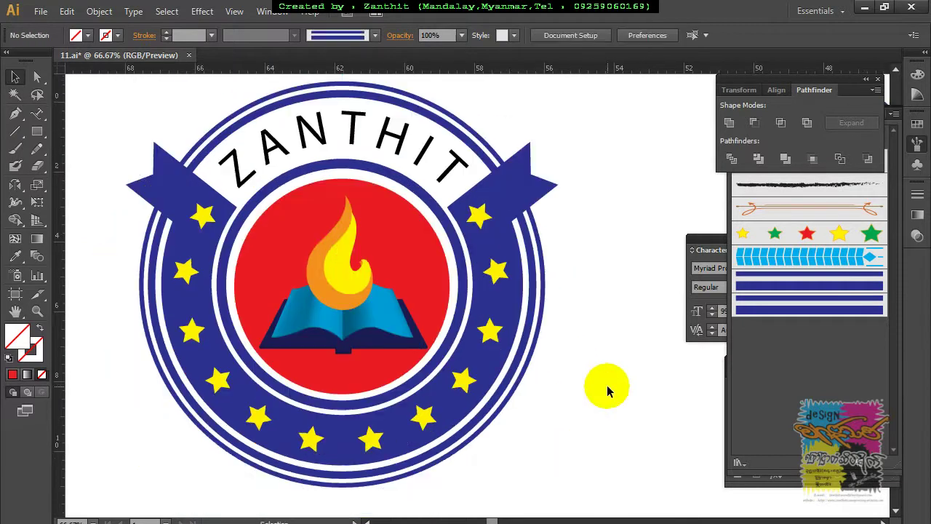
{"action": "key", "text": "ctrl+minus"}
{"action": "key", "text": "ctrl+minus"}
{"action": "key", "text": "ctrl+minus"}
{"action": "key", "text": "ctrl+minus"}
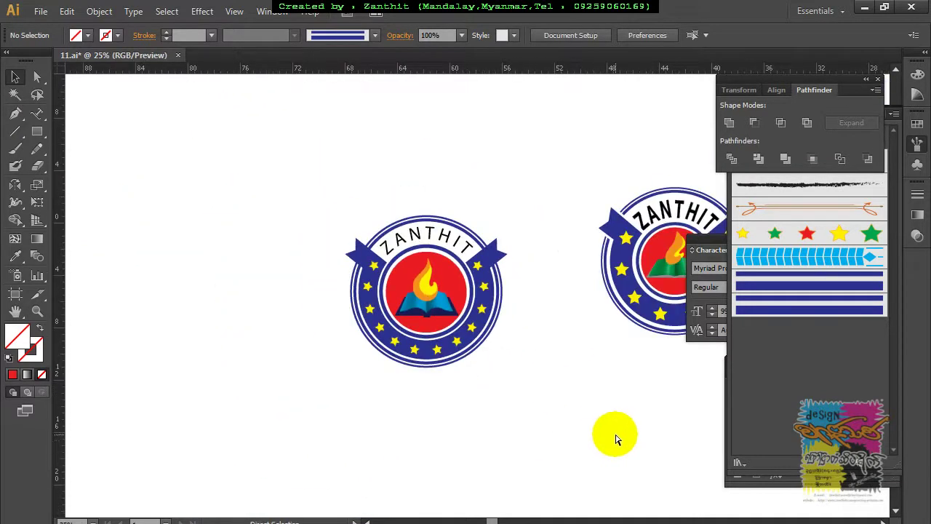
{"action": "left_click_drag", "start_coordinate": [594, 429], "coordinate": [445, 391]}
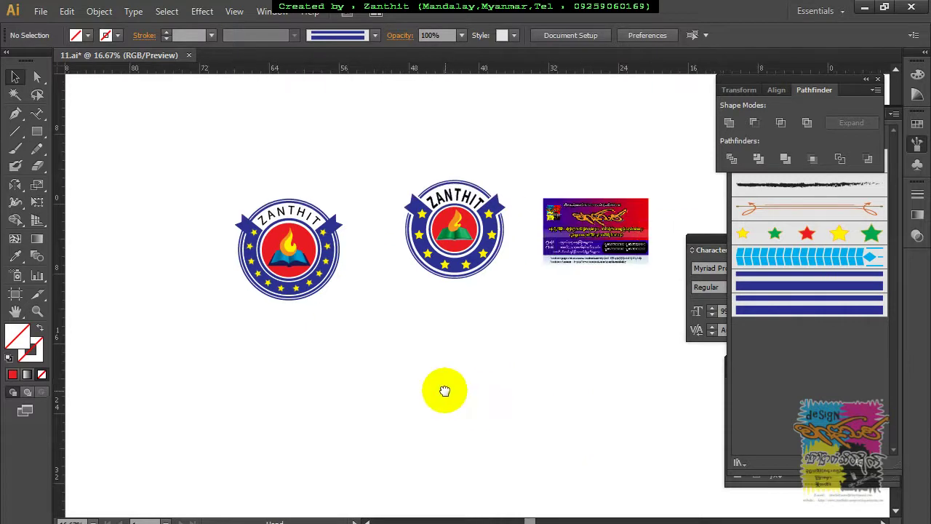
{"action": "left_click_drag", "start_coordinate": [595, 224], "coordinate": [175, 242]}
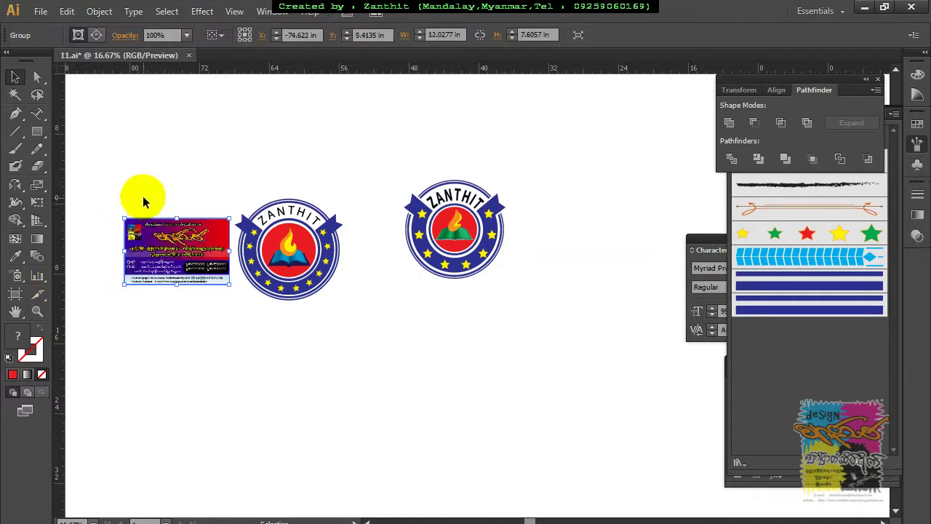
Set the stroke color of the new emblem's blue star ribbon to white
{"action": "left_click_drag", "start_coordinate": [104, 167], "coordinate": [327, 426]}
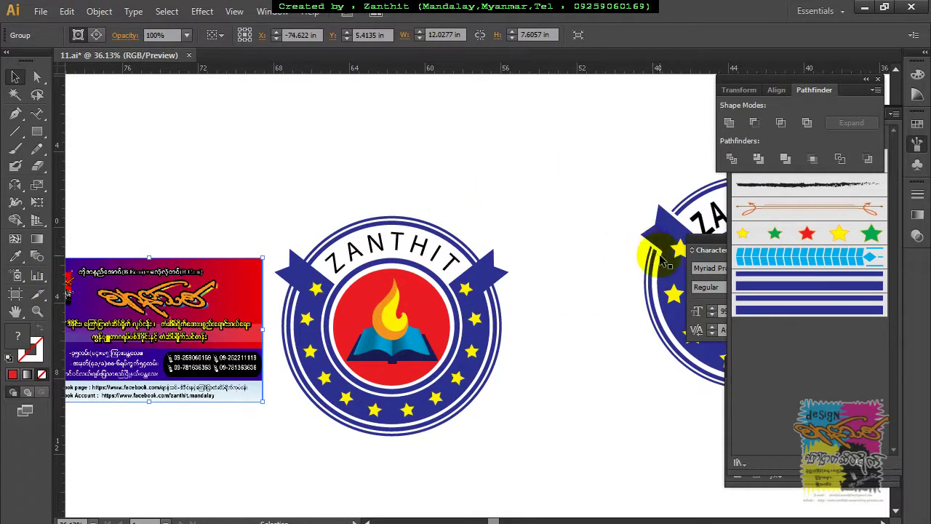
{"action": "left_click", "coordinate": [491, 231]}
{"action": "left_click", "coordinate": [492, 278]}
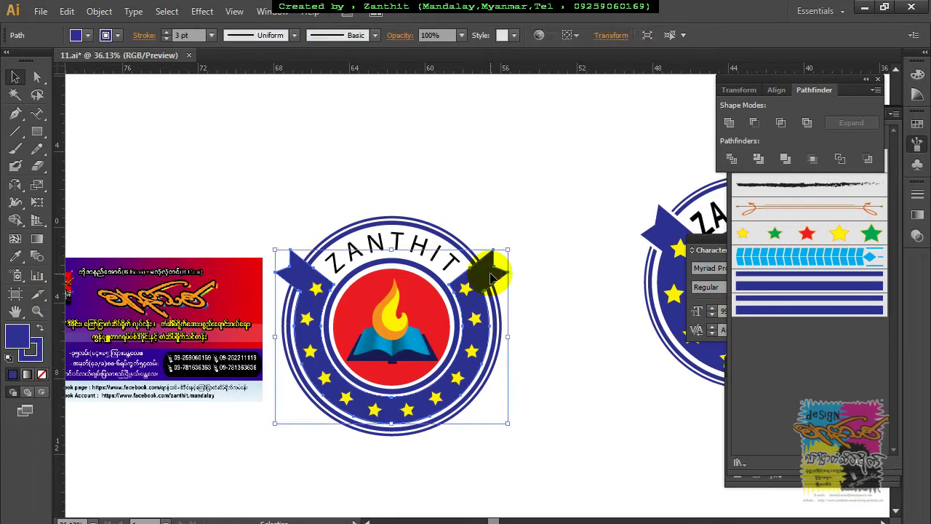
{"action": "left_click", "coordinate": [116, 34]}
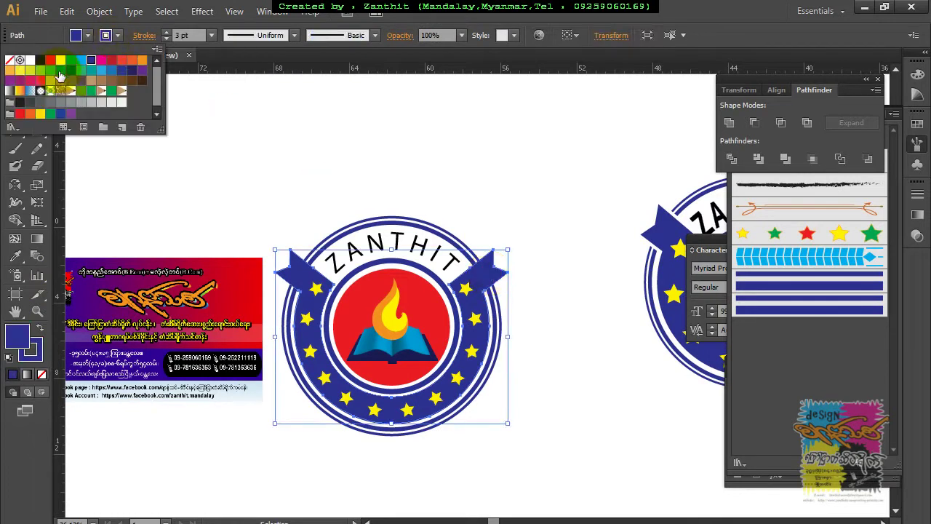
{"action": "left_click", "coordinate": [31, 61]}
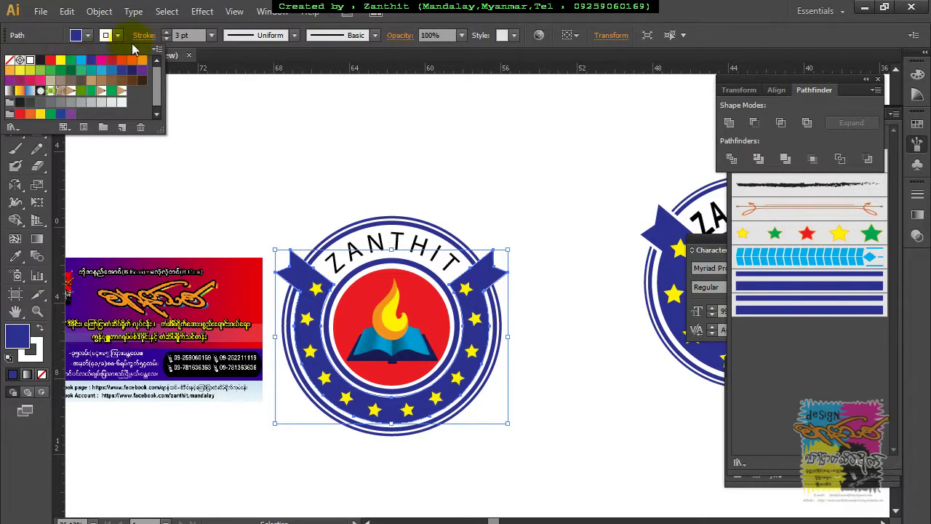
{"action": "key", "text": "Escape"}
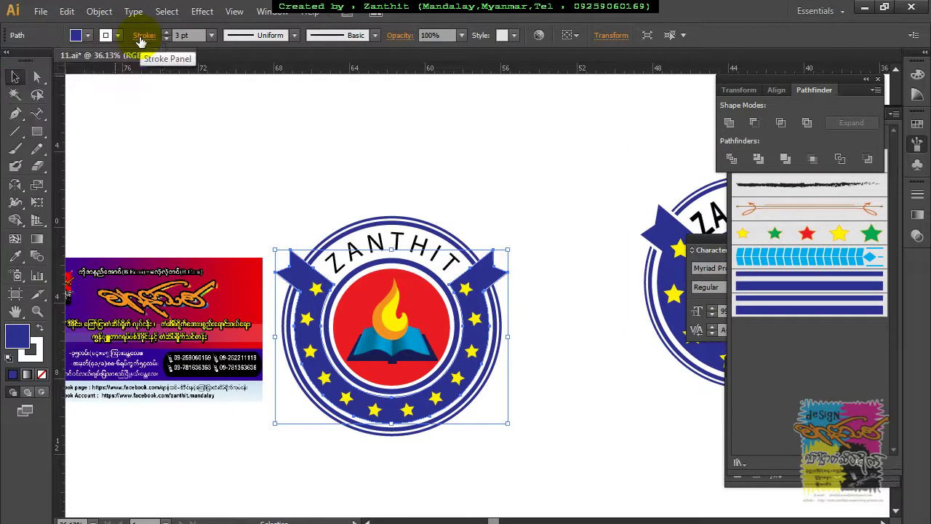
Align the ribbon's white stroke to the outside and set its weight to 13 pt
{"action": "left_click", "coordinate": [144, 35]}
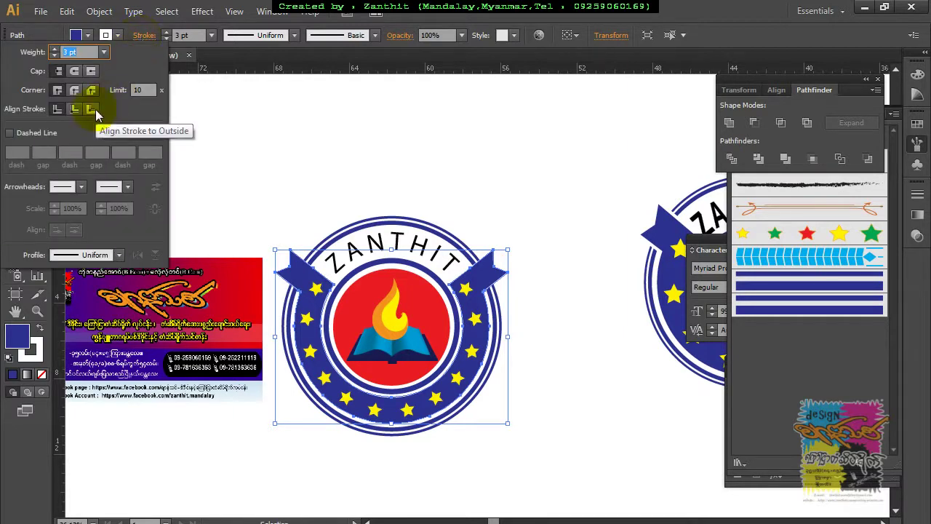
{"action": "left_click", "coordinate": [91, 109]}
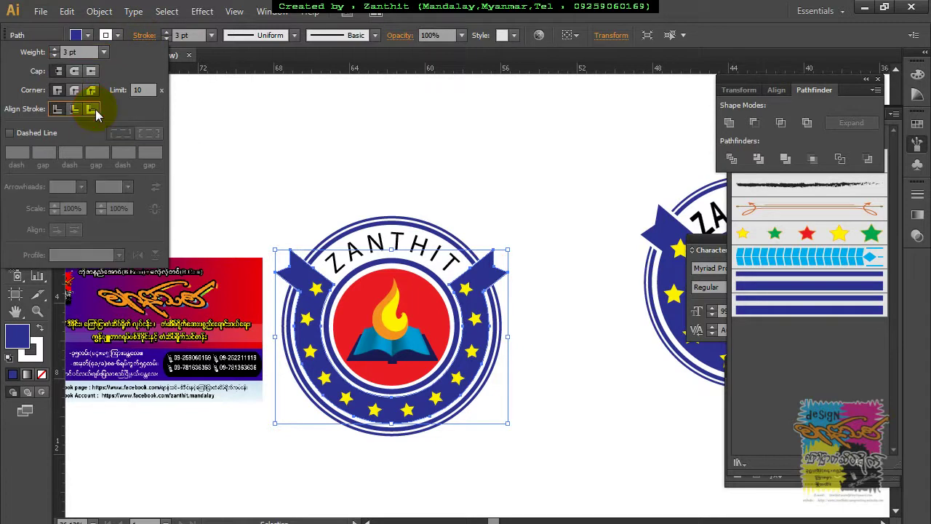
{"action": "left_click", "coordinate": [169, 36]}
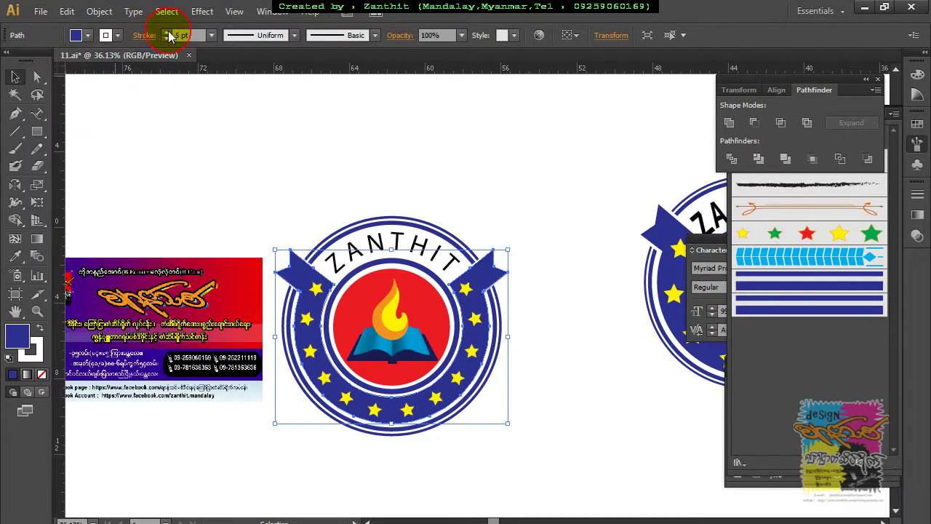
{"action": "left_click", "coordinate": [168, 35]}
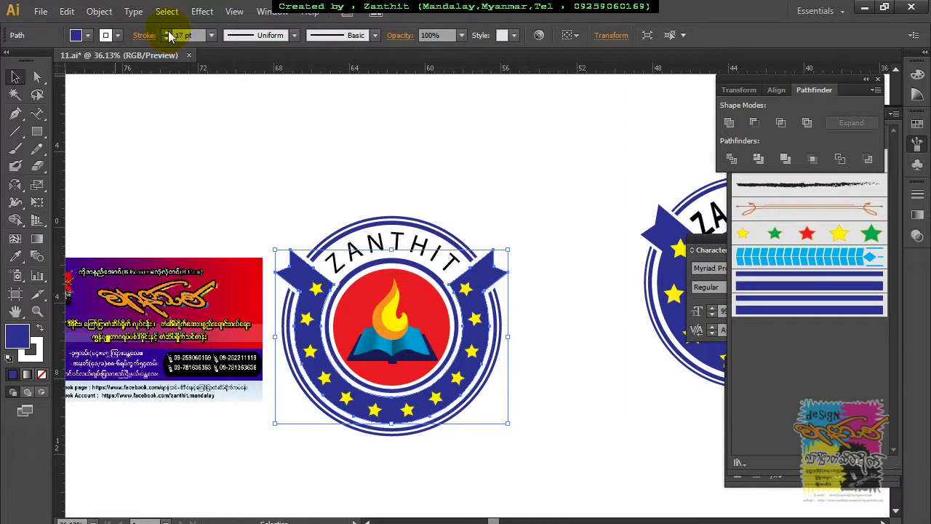
{"action": "left_click", "coordinate": [169, 36]}
{"action": "left_click", "coordinate": [169, 35]}
{"action": "left_click", "coordinate": [169, 36]}
{"action": "left_click", "coordinate": [168, 38]}
{"action": "left_click", "coordinate": [168, 39]}
{"action": "left_click", "coordinate": [168, 39]}
{"action": "left_click", "coordinate": [168, 39]}
{"action": "left_click", "coordinate": [167, 39]}
{"action": "left_click", "coordinate": [167, 39]}
{"action": "left_click", "coordinate": [167, 40]}
{"action": "left_click", "coordinate": [168, 39]}
{"action": "left_click", "coordinate": [167, 39]}
{"action": "left_click", "coordinate": [167, 40]}
{"action": "left_click", "coordinate": [167, 40]}
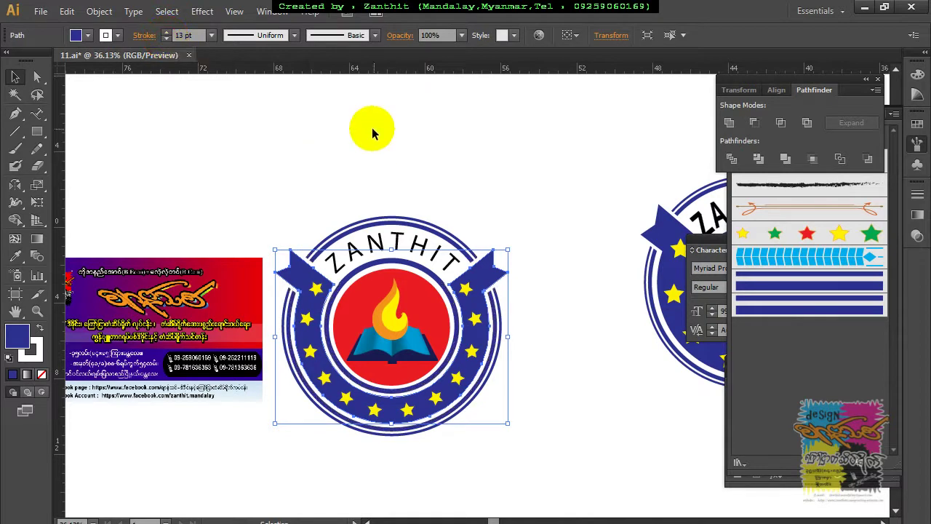
{"action": "left_click", "coordinate": [339, 193]}
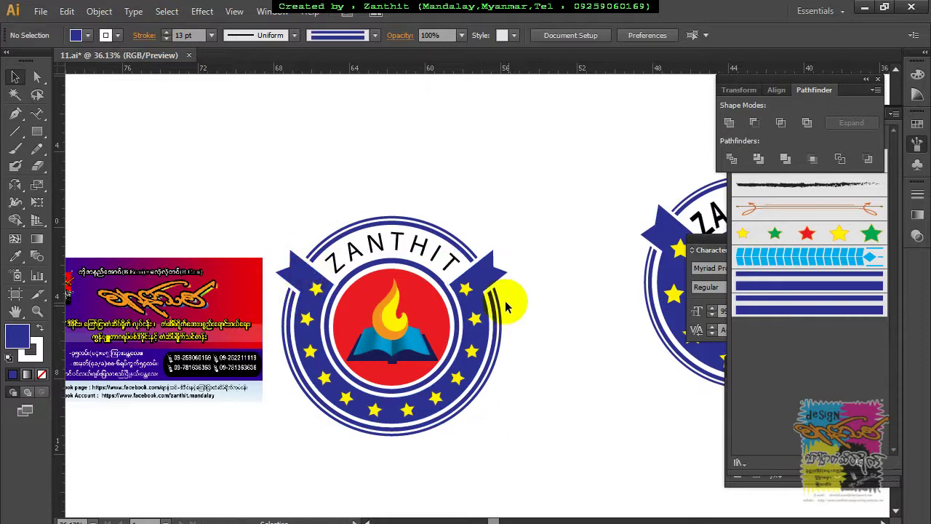
Examine the business card and the completed emblem up close and side by side
{"action": "left_click_drag", "start_coordinate": [424, 462], "coordinate": [542, 440]}
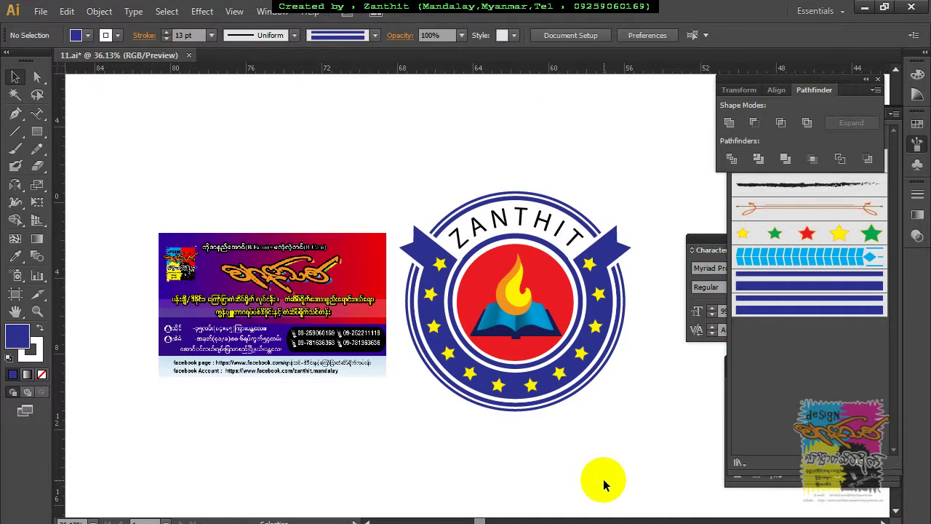
{"action": "left_click_drag", "start_coordinate": [118, 187], "coordinate": [454, 390]}
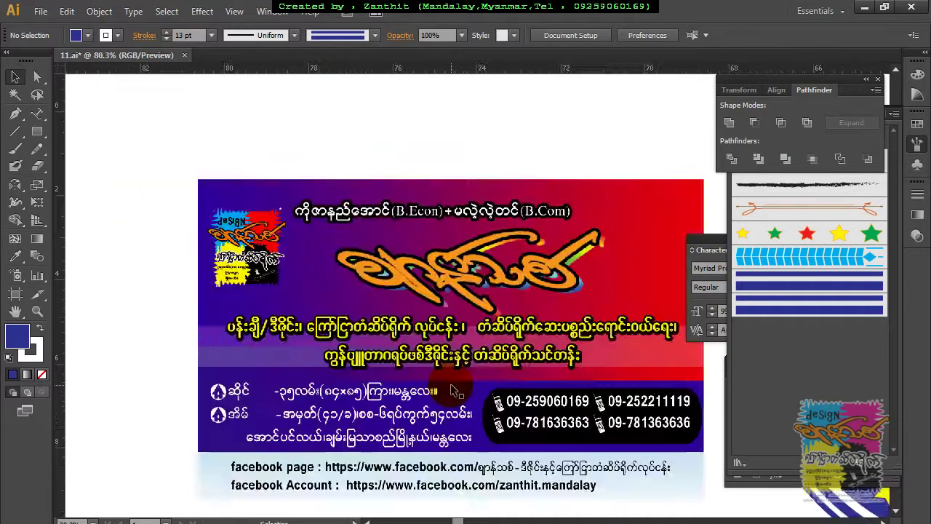
{"action": "left_click_drag", "start_coordinate": [519, 358], "coordinate": [476, 317]}
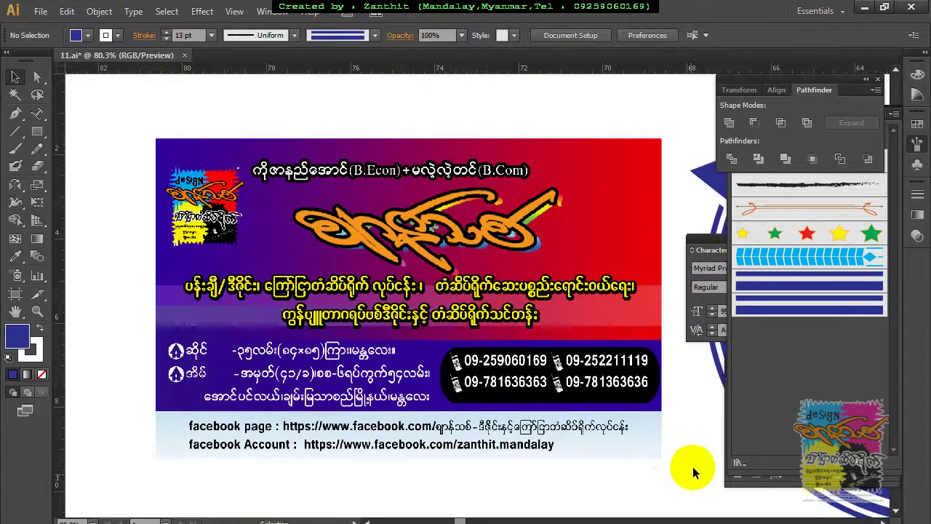
{"action": "left_click_drag", "start_coordinate": [697, 457], "coordinate": [331, 413]}
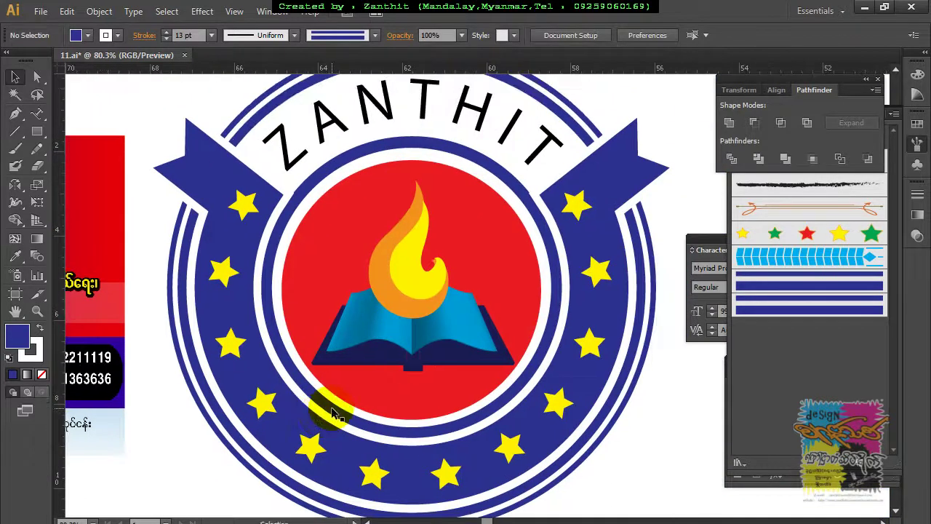
{"action": "key", "text": "ctrl+minus"}
{"action": "key", "text": "ctrl+minus"}
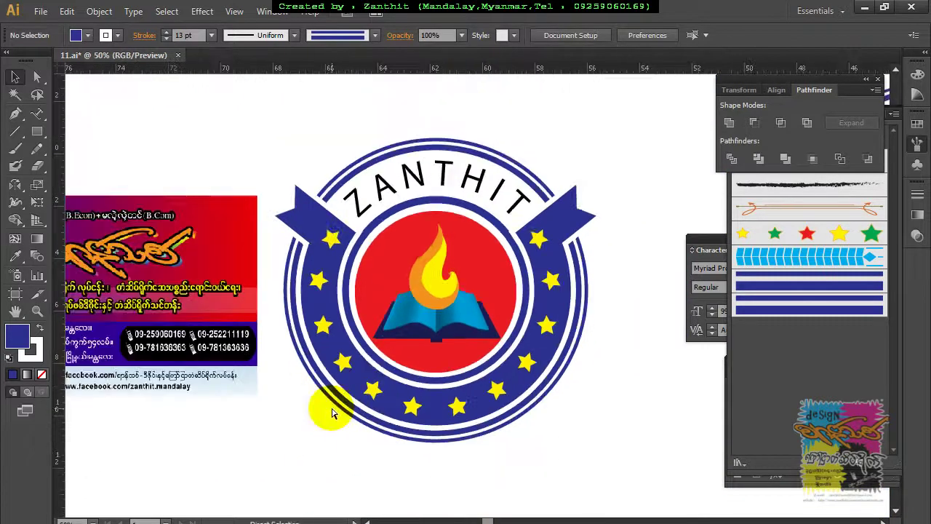
{"action": "key", "text": "ctrl+minus"}
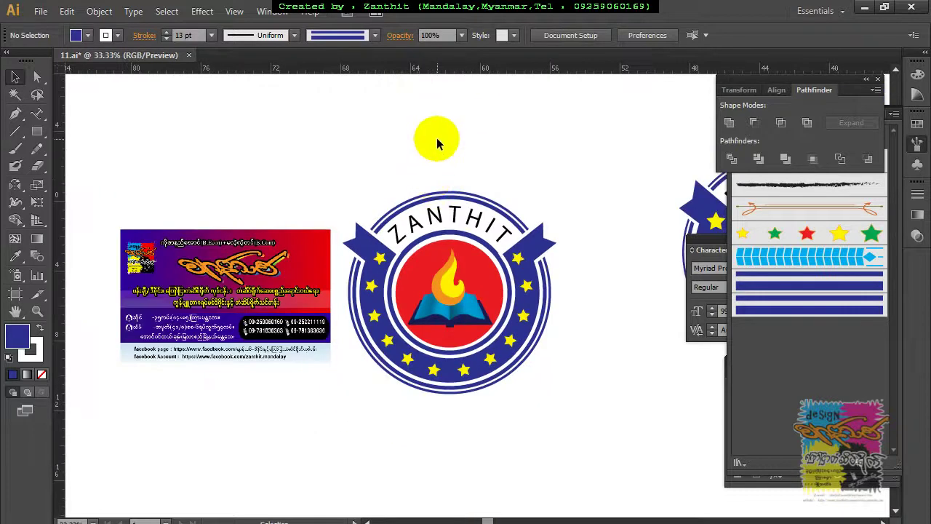